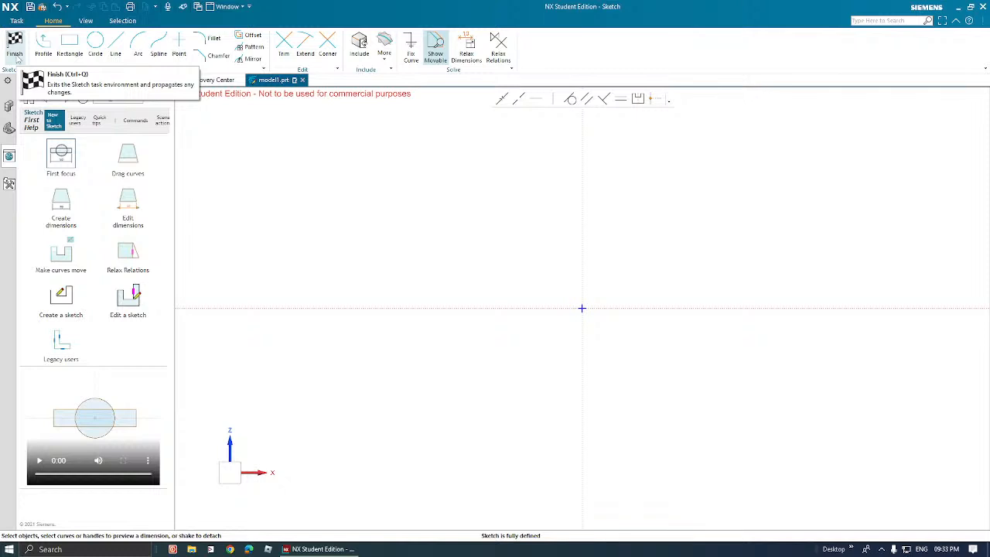
Finish the active sketch and close model1.prt, saving its changes.
{"action": "left_click", "coordinate": [15, 56]}
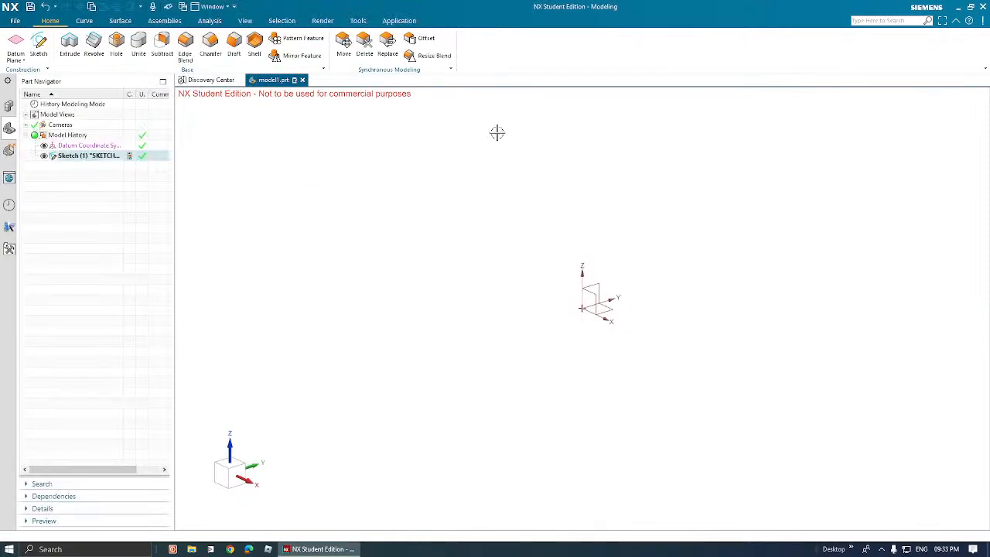
{"action": "left_click", "coordinate": [302, 80]}
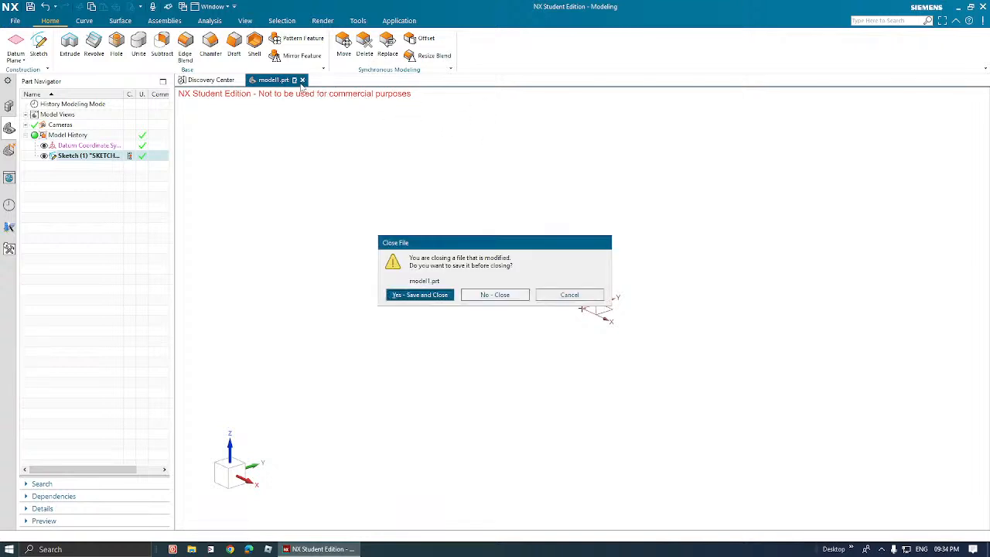
{"action": "left_click", "coordinate": [429, 299]}
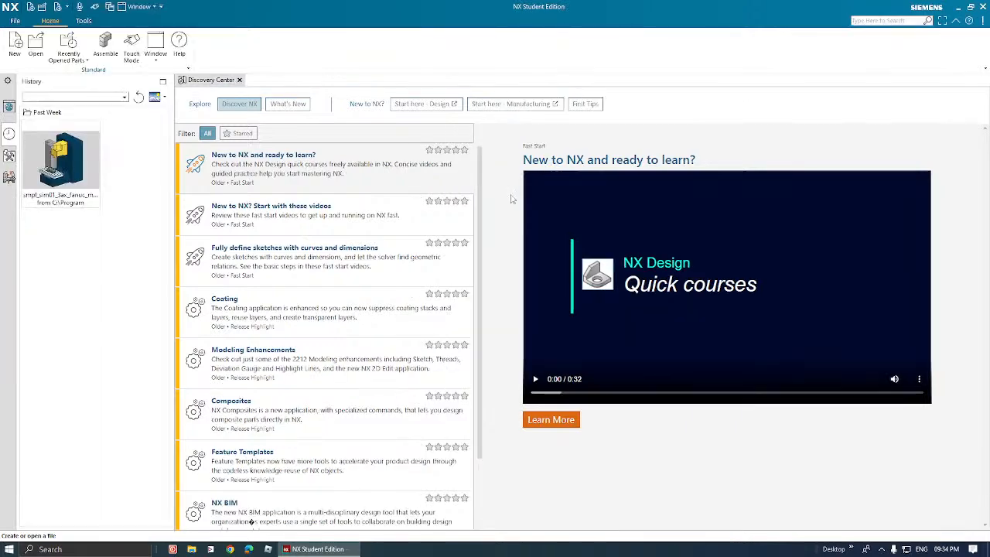
{"action": "mouse_move", "coordinate": [510, 2]}
{"action": "left_mouse_down"}
{"action": "mouse_move", "coordinate": [548, 119]}
{"action": "mouse_move", "coordinate": [505, 129]}
{"action": "mouse_move", "coordinate": [495, 1]}
{"action": "left_mouse_up"}
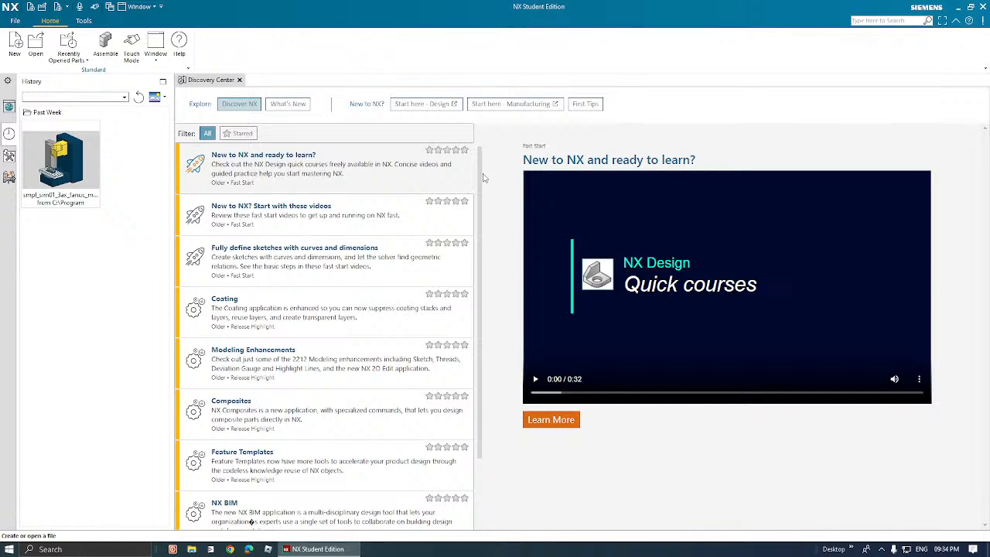
Play the "New to NX and ready to learn?" video, skip ahead to about 0:14 and pause it.
{"action": "scroll", "coordinate": [406, 282], "scroll_direction": "down", "scroll_amount": 3}
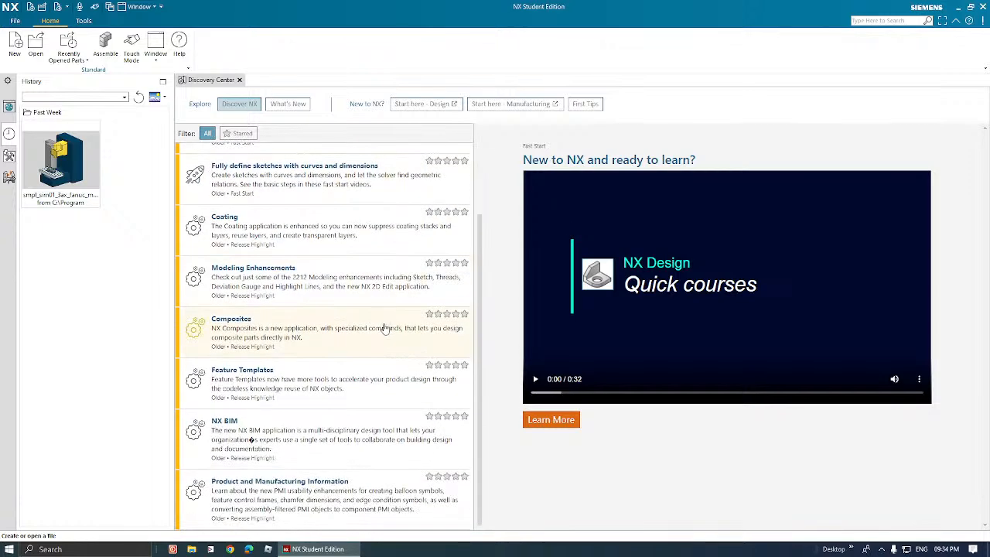
{"action": "scroll", "coordinate": [384, 328], "scroll_direction": "up", "scroll_amount": 1}
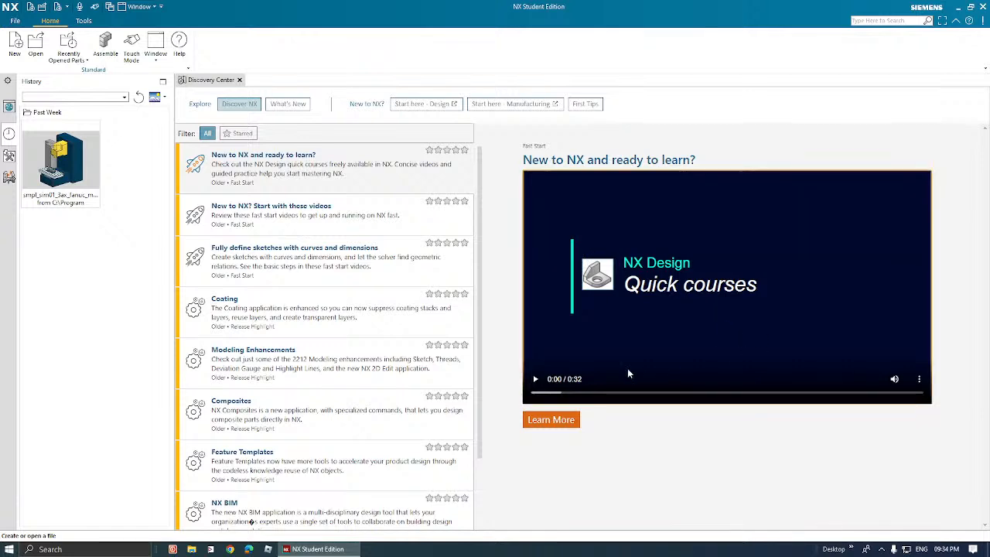
{"action": "left_click", "coordinate": [537, 379]}
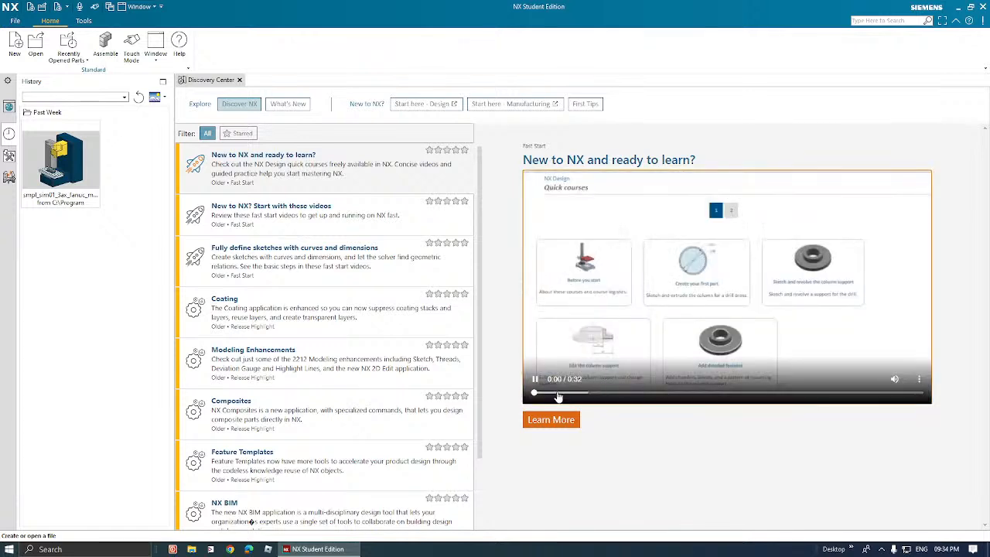
{"action": "left_click_drag", "start_coordinate": [593, 396], "coordinate": [680, 398]}
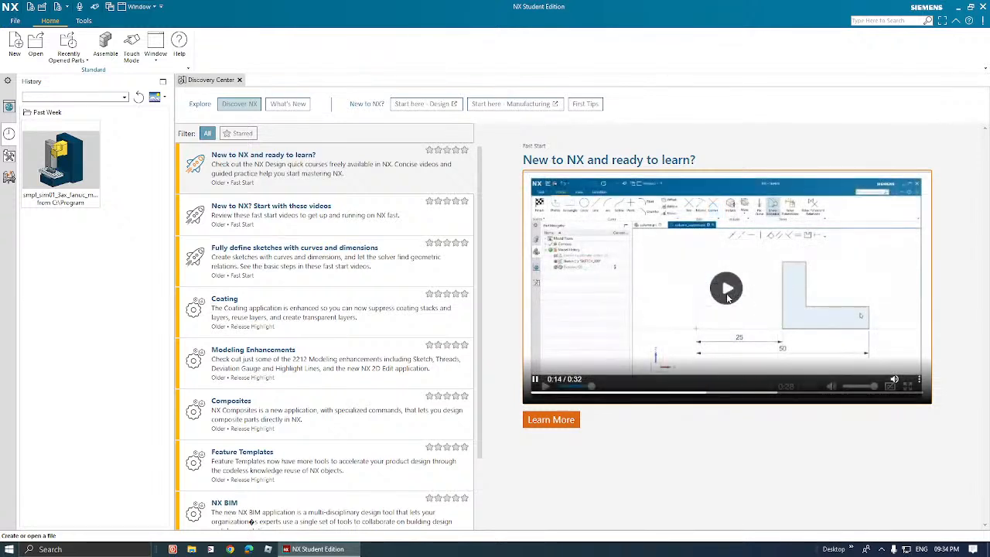
{"action": "left_click", "coordinate": [536, 380]}
Browse the Discovery Center topics from "New to NX? Start with these videos" through Coating and Modeling Enhancements to Composites.
{"action": "left_click", "coordinate": [277, 213]}
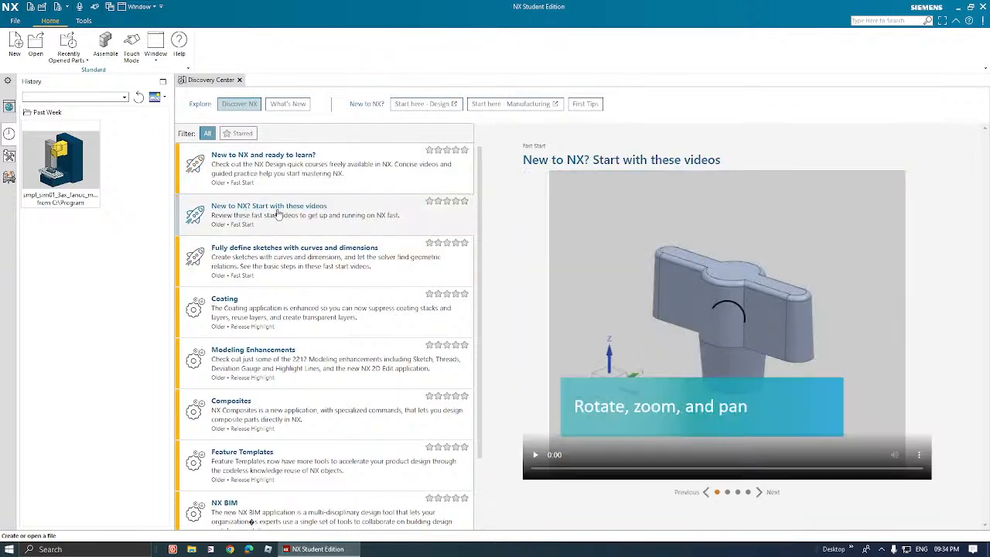
{"action": "left_click", "coordinate": [294, 269]}
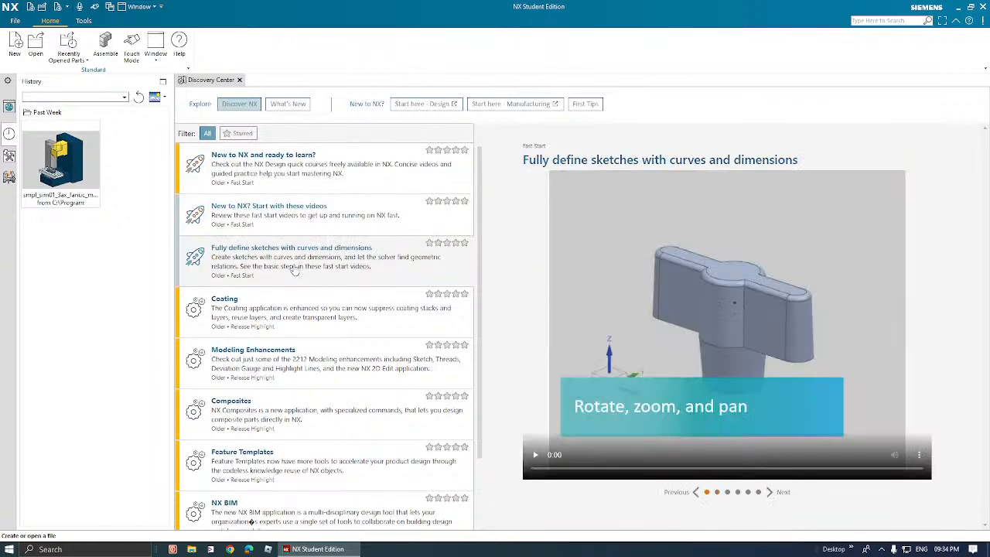
{"action": "left_click", "coordinate": [306, 317]}
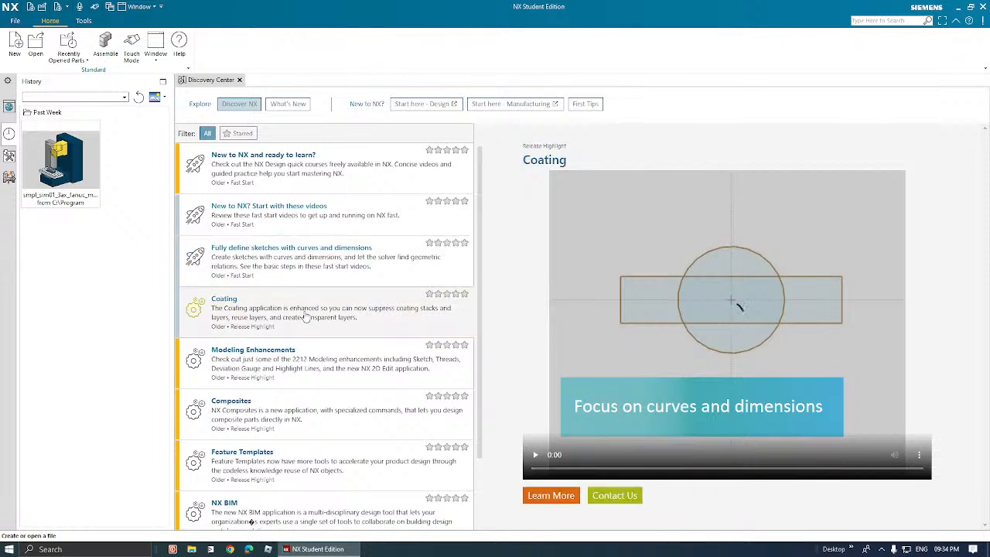
{"action": "left_click", "coordinate": [315, 359]}
{"action": "left_click", "coordinate": [314, 424]}
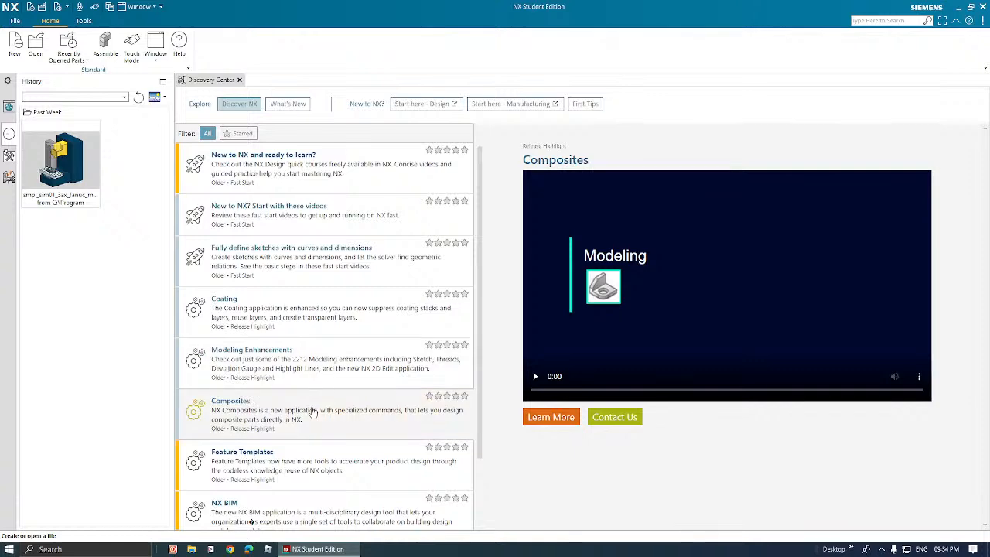
{"action": "scroll", "coordinate": [306, 352], "scroll_direction": "down", "scroll_amount": 2}
{"action": "scroll", "coordinate": [307, 352], "scroll_direction": "down", "scroll_amount": 1}
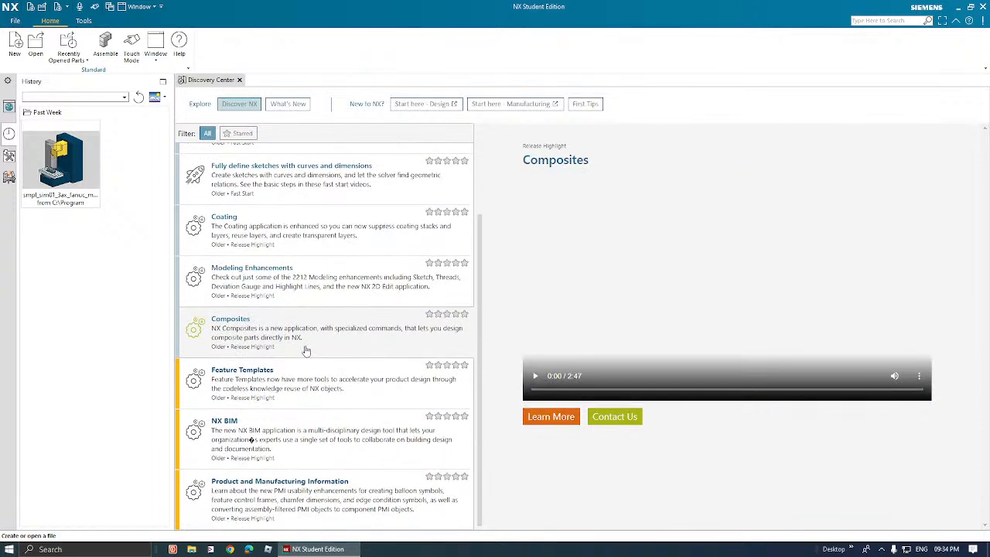
Play the Composites video, skip ahead through it to about 0:48 and pause it.
{"action": "left_click", "coordinate": [535, 375]}
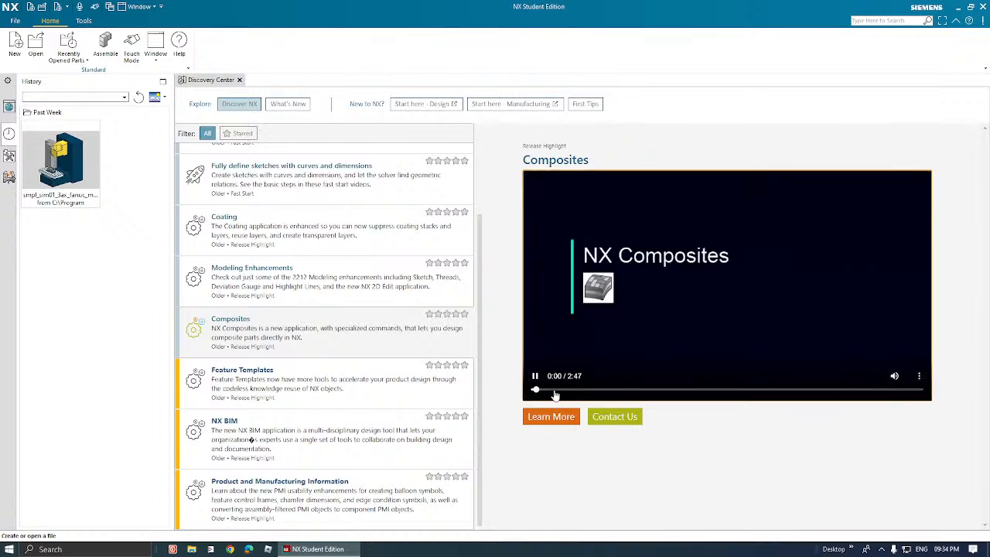
{"action": "left_click", "coordinate": [554, 390]}
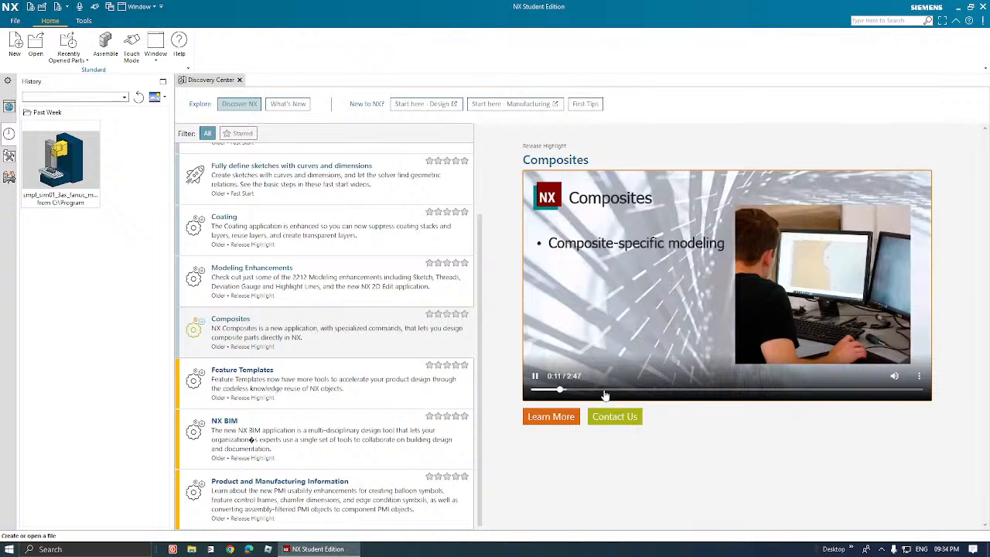
{"action": "left_click", "coordinate": [606, 391]}
{"action": "left_click", "coordinate": [642, 391]}
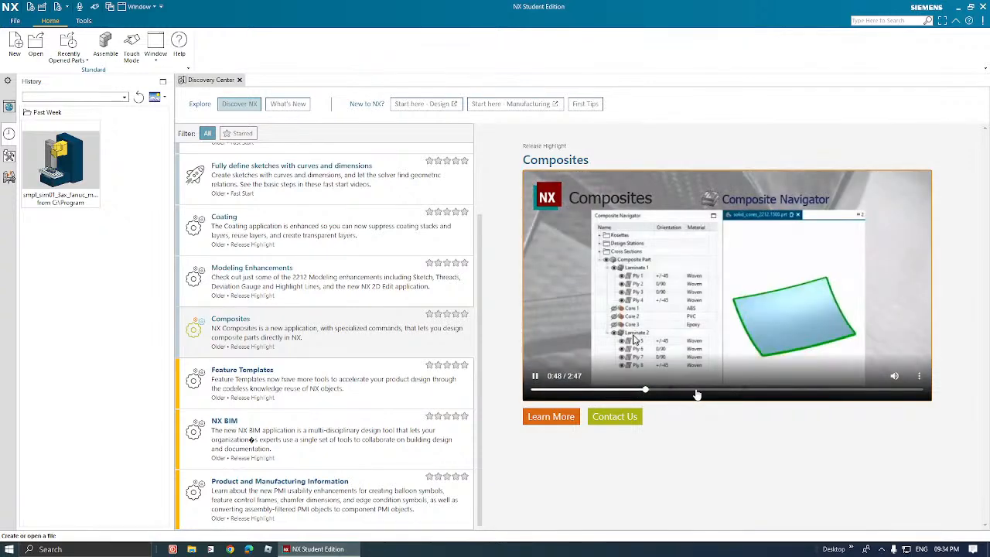
{"action": "left_click", "coordinate": [534, 376]}
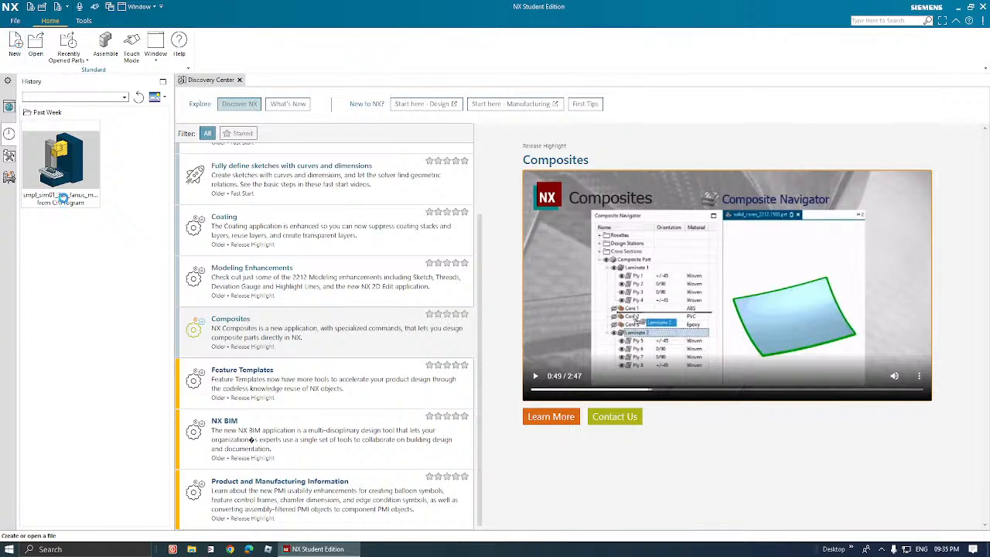
Start creating a new file, then reposition and widen the template dialog.
{"action": "left_click", "coordinate": [15, 44]}
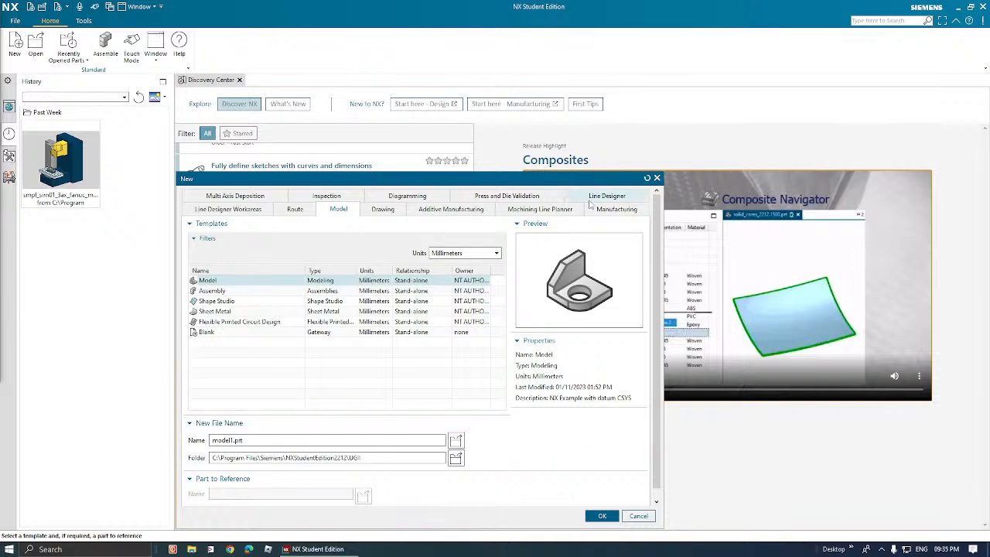
{"action": "left_click_drag", "start_coordinate": [302, 179], "coordinate": [299, 81]}
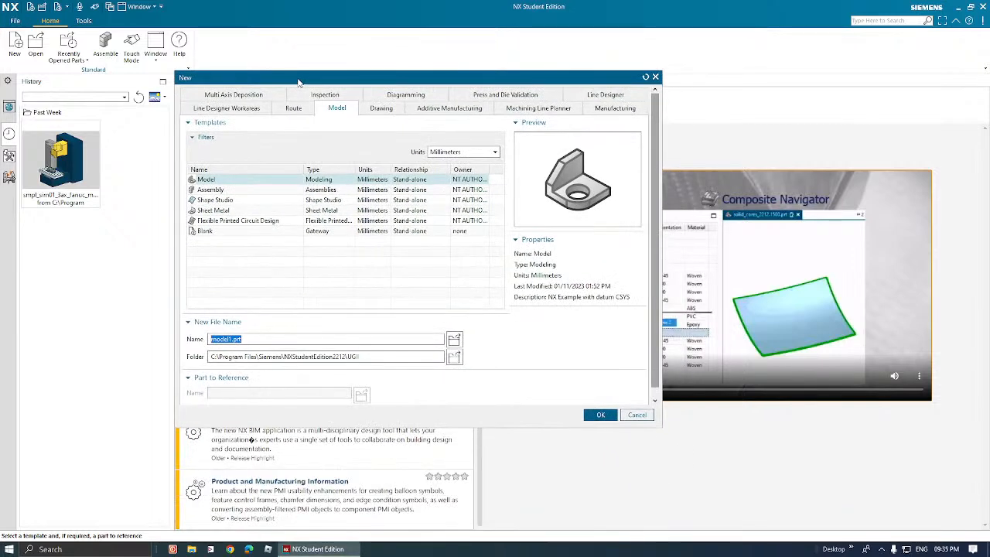
{"action": "left_click_drag", "start_coordinate": [298, 81], "coordinate": [277, 77]}
{"action": "left_click_drag", "start_coordinate": [643, 371], "coordinate": [761, 371]}
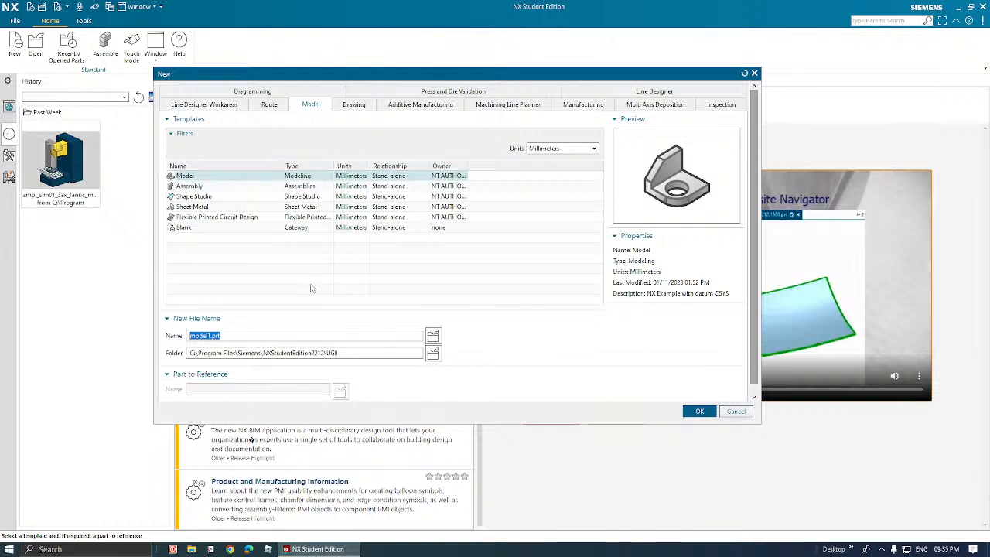
Examine the Diagramming, Press and Die Validation and Line Designer templates, enlarging the new-file dialog vertically.
{"action": "left_click", "coordinate": [203, 93]}
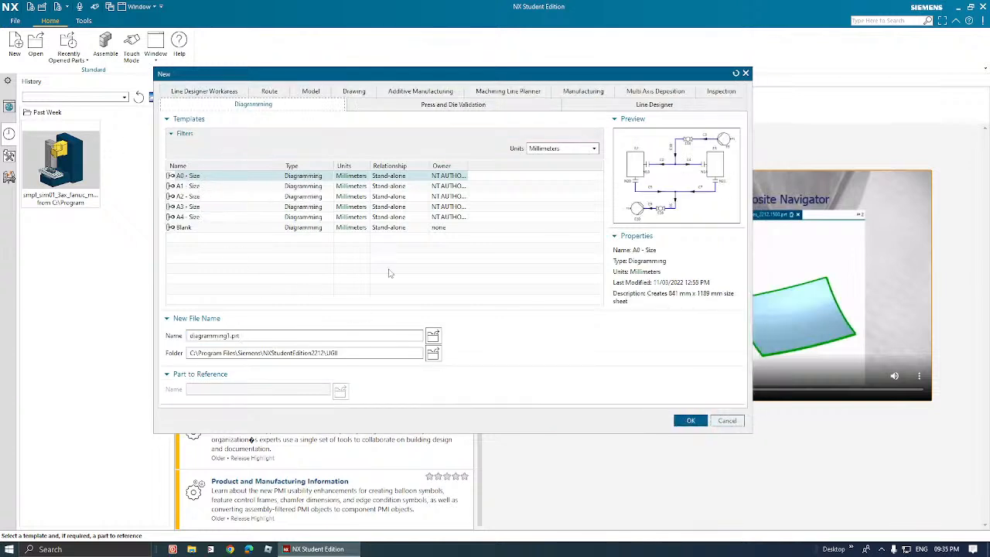
{"action": "left_click_drag", "start_coordinate": [754, 456], "coordinate": [765, 504]}
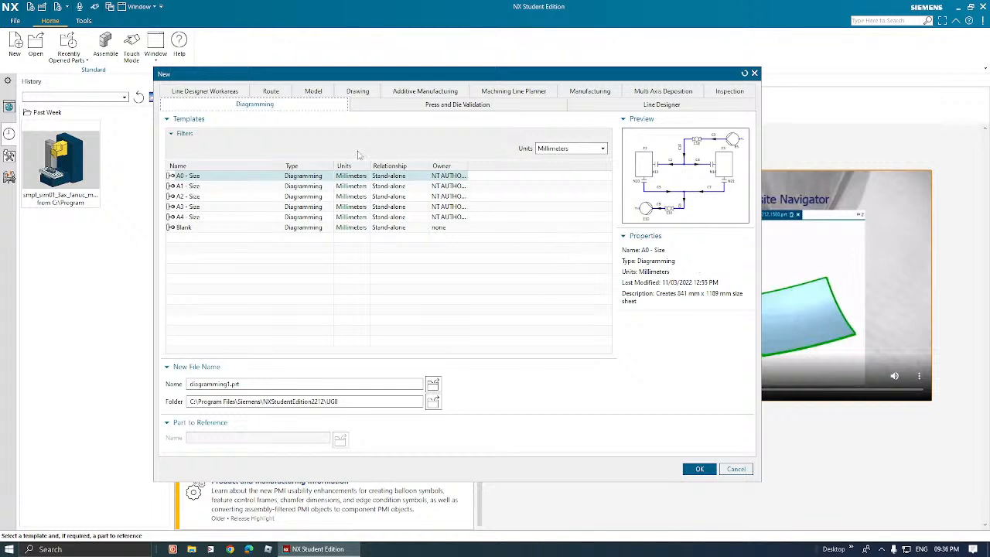
{"action": "left_click", "coordinate": [380, 109]}
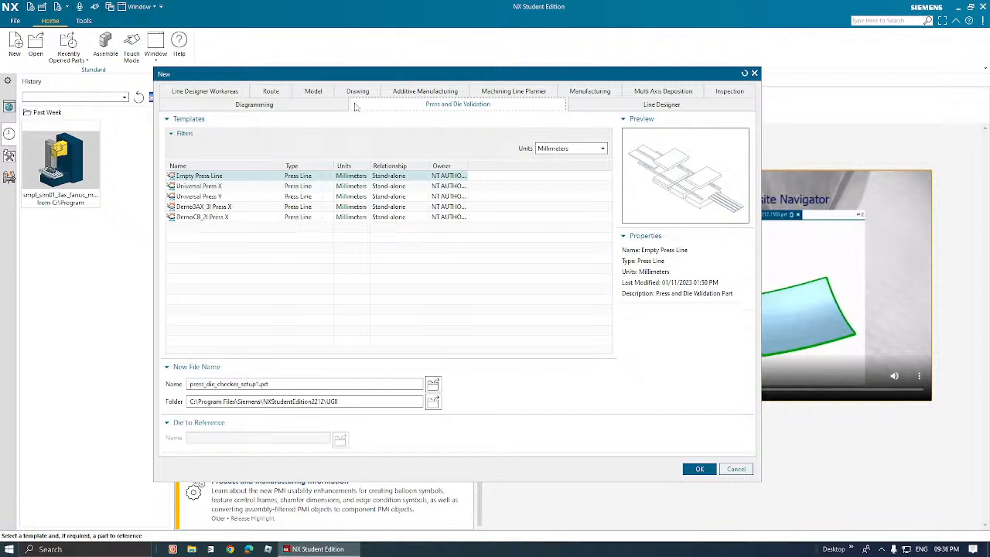
{"action": "left_click", "coordinate": [344, 107]}
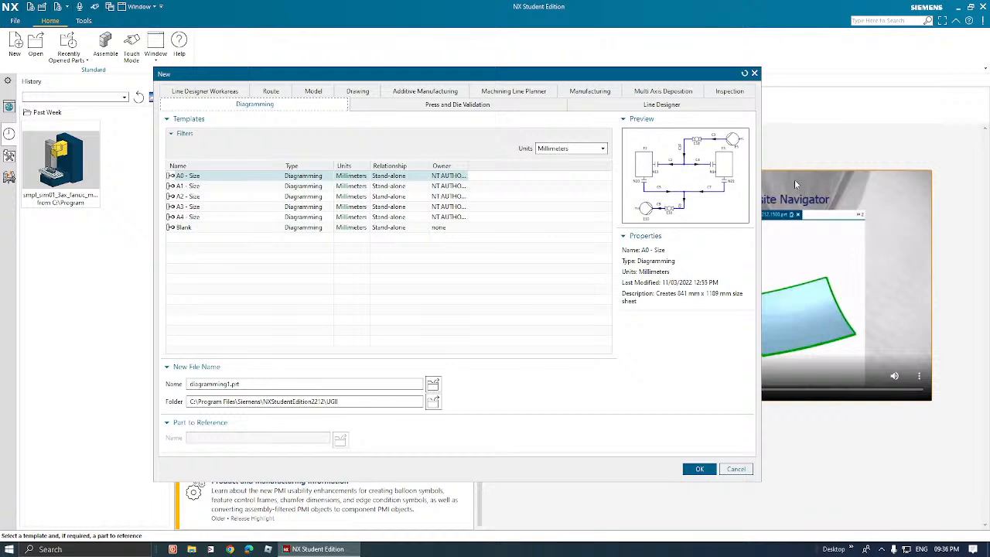
{"action": "left_click", "coordinate": [417, 107]}
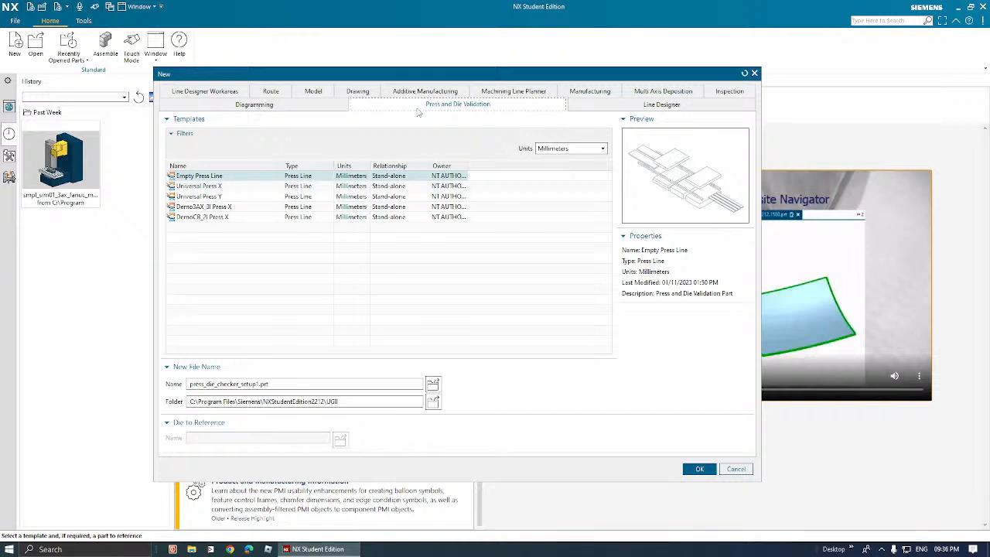
{"action": "left_click", "coordinate": [685, 107]}
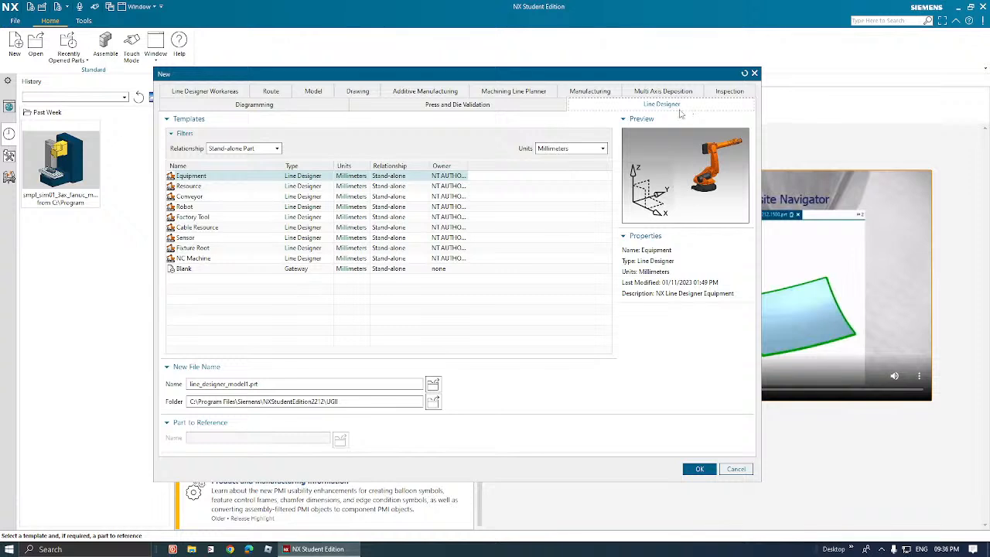
Preview the Site, Plant, Zone and Workarea templates under Line Designer Workareas and sort the templates by name.
{"action": "left_click", "coordinate": [205, 93]}
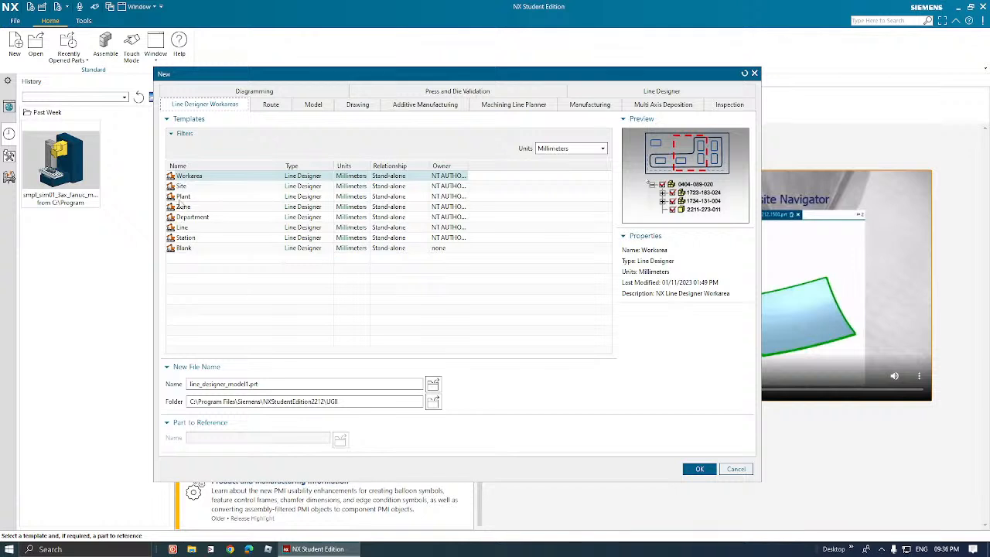
{"action": "left_click", "coordinate": [178, 187]}
{"action": "left_click", "coordinate": [180, 197]}
{"action": "left_click", "coordinate": [184, 207]}
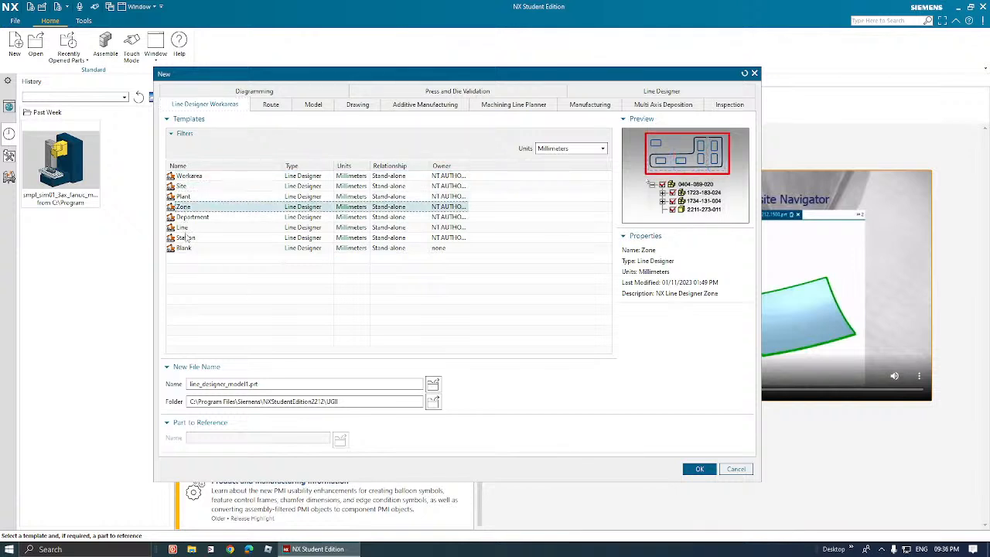
{"action": "left_click", "coordinate": [183, 197]}
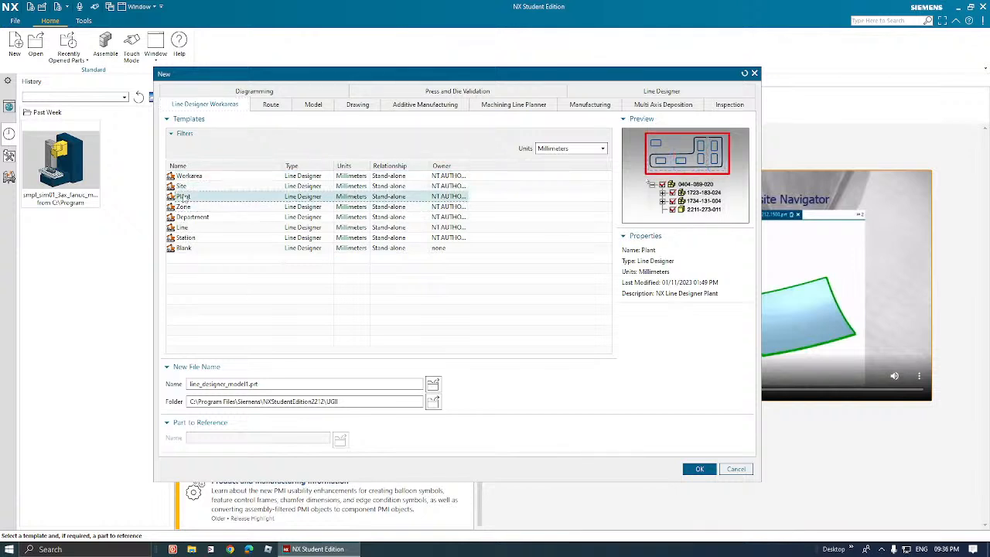
{"action": "left_click", "coordinate": [185, 177]}
{"action": "left_click", "coordinate": [186, 166]}
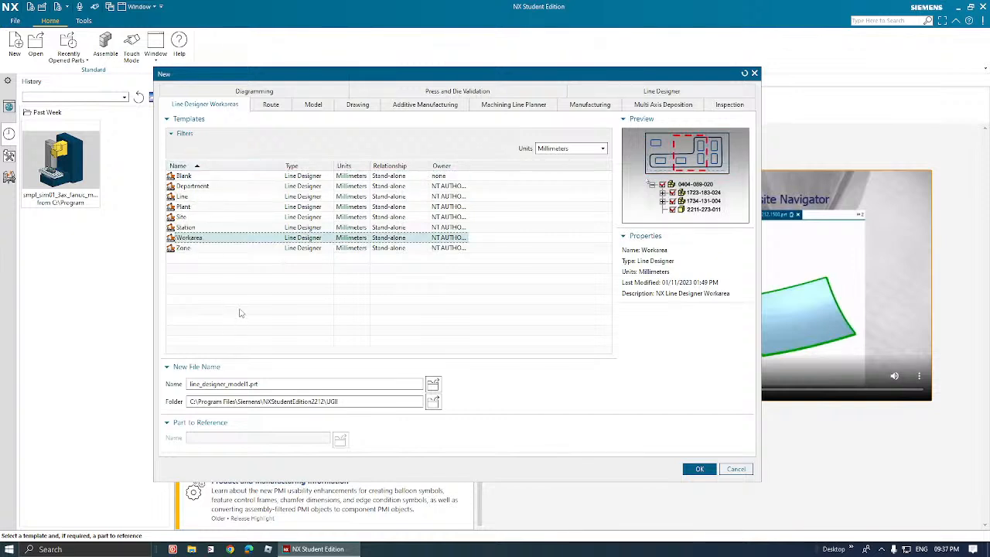
{"action": "left_click_drag", "start_coordinate": [274, 384], "coordinate": [139, 386]}
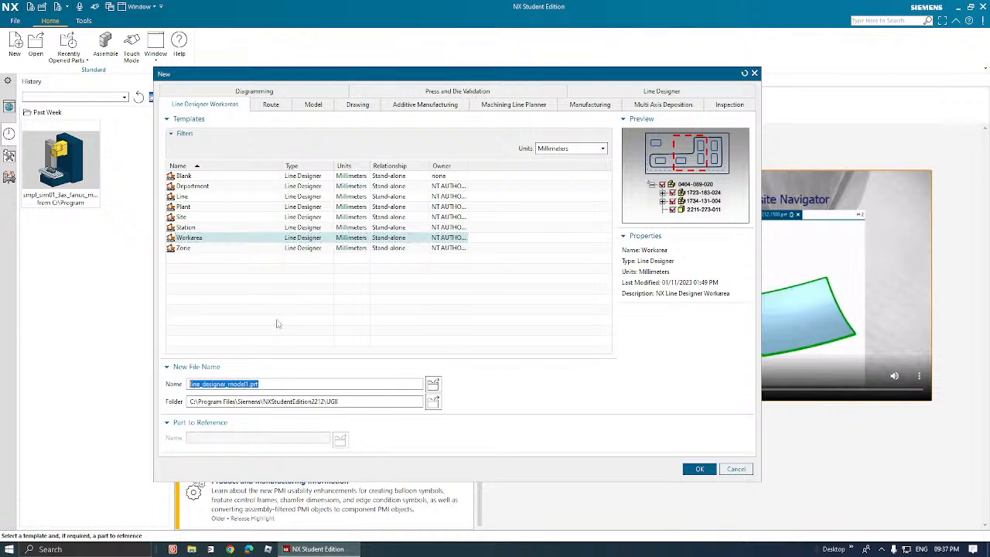
Review the Diagramming and Route templates, then show the Model templates with the Owner column widened.
{"action": "left_click", "coordinate": [259, 91]}
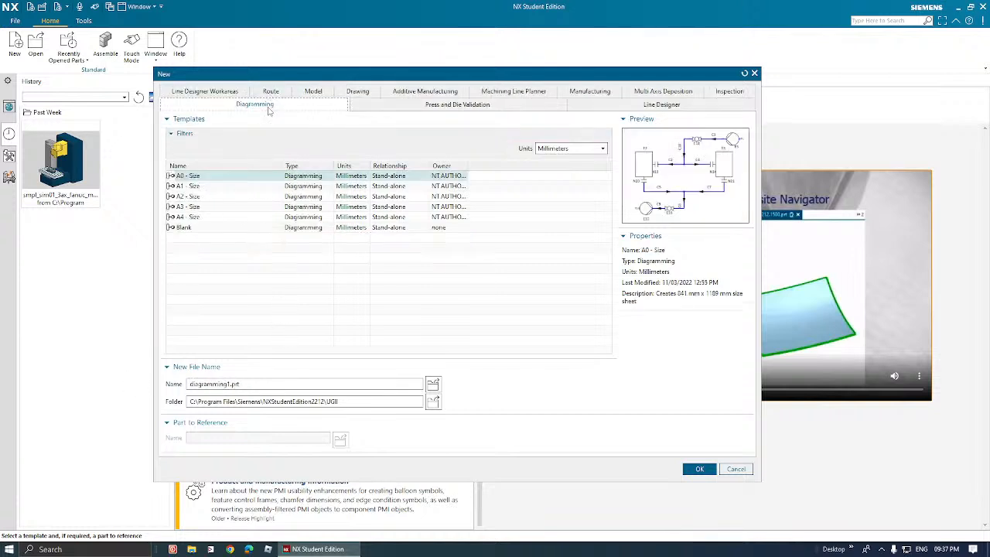
{"action": "left_click", "coordinate": [225, 92]}
{"action": "left_click", "coordinate": [270, 104]}
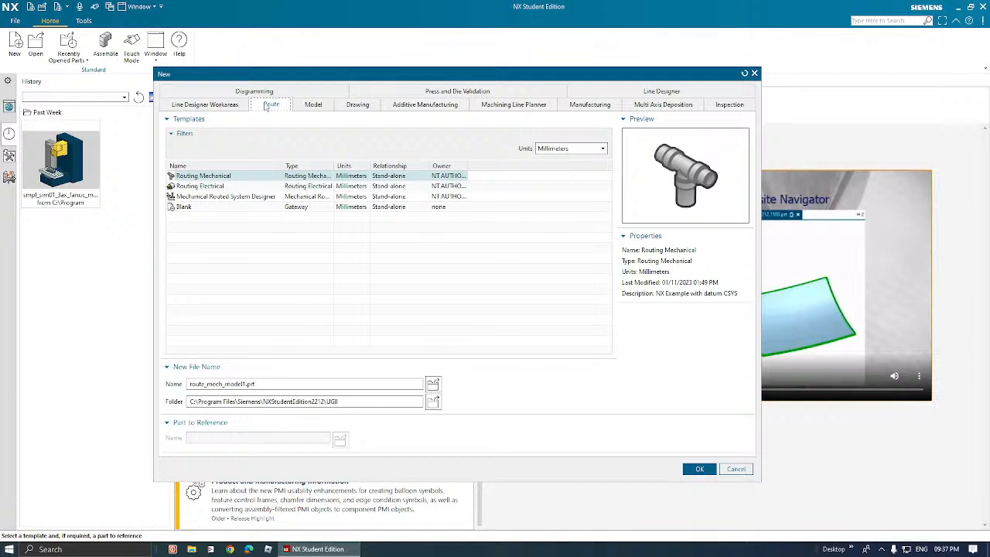
{"action": "left_click", "coordinate": [303, 106]}
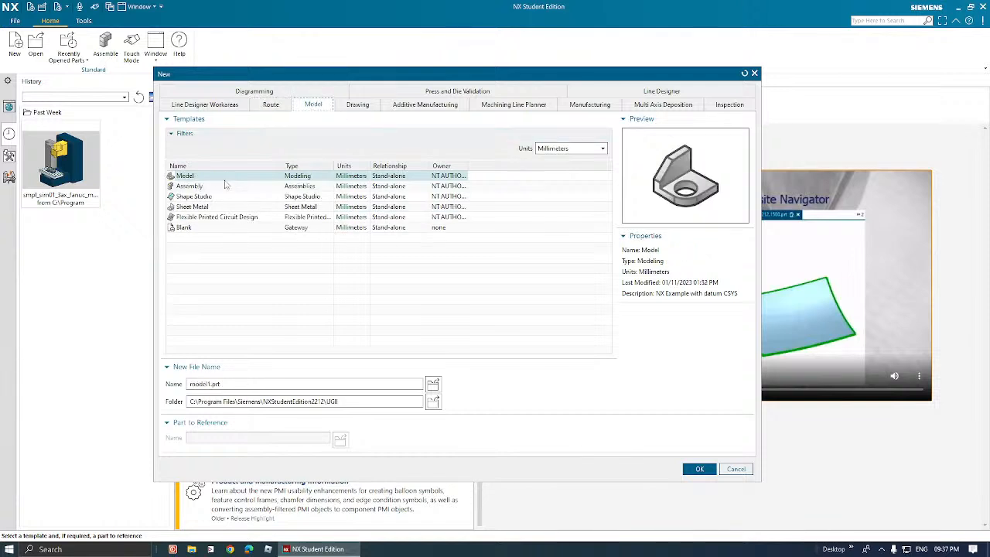
{"action": "left_click_drag", "start_coordinate": [468, 166], "coordinate": [527, 168]}
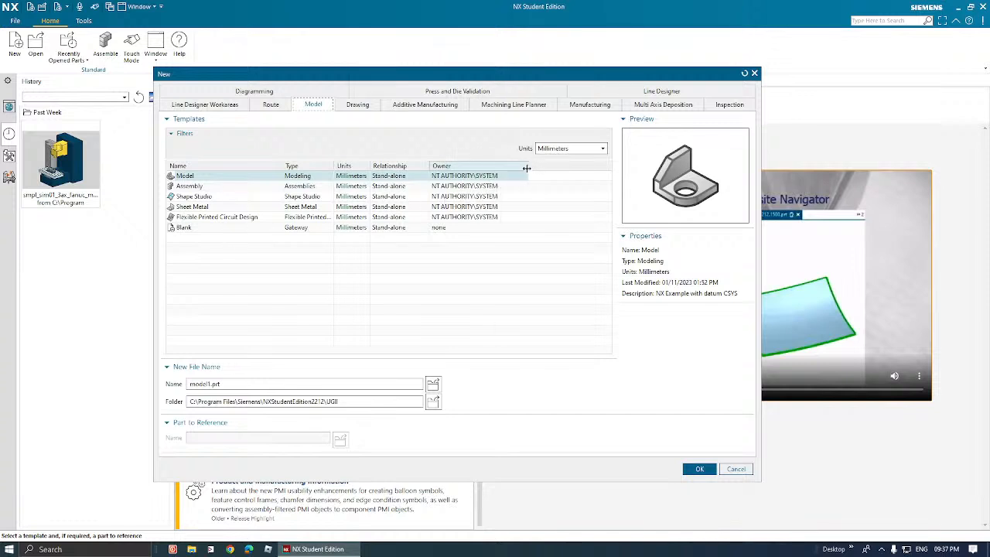
Preview the Model, Assembly, Shape Studio and Flexible Printed Circuit Design templates, check the Diagramming templates, and return to the Model category.
{"action": "left_click", "coordinate": [196, 179]}
{"action": "left_click", "coordinate": [190, 186]}
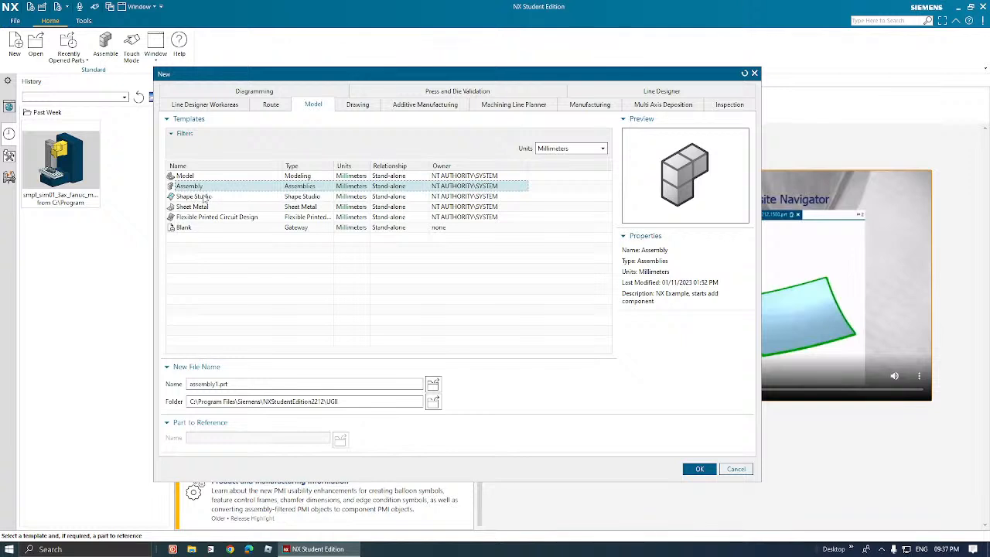
{"action": "left_click", "coordinate": [205, 196]}
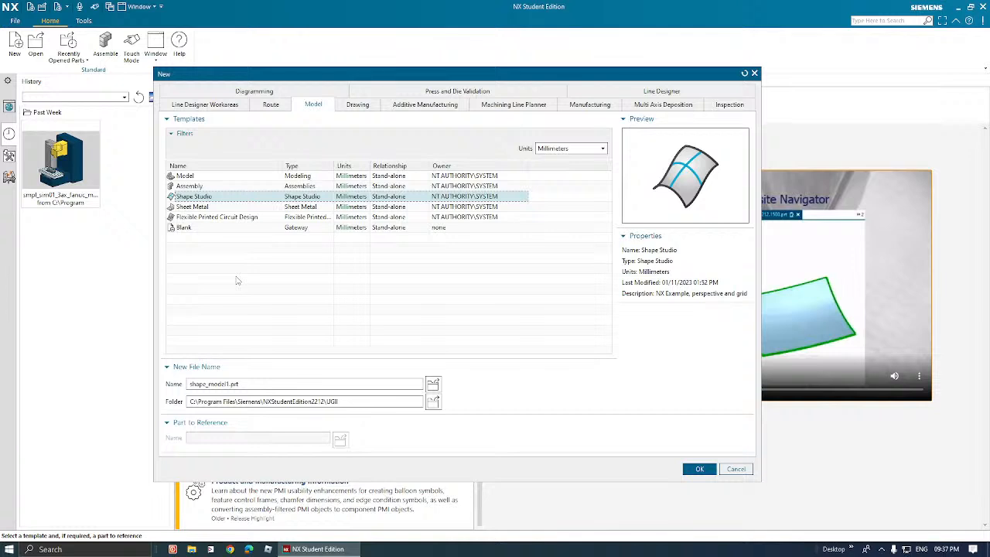
{"action": "left_click", "coordinate": [258, 219]}
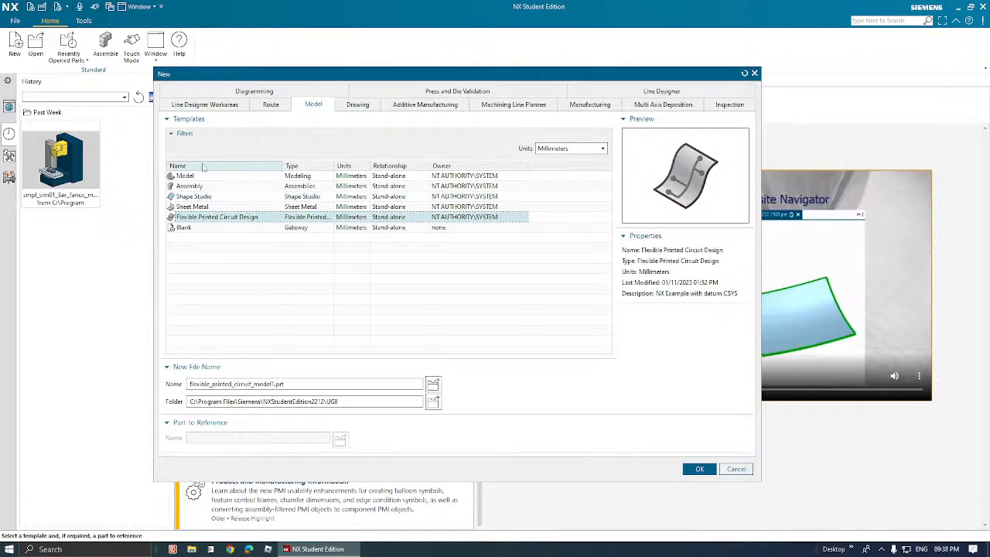
{"action": "left_click", "coordinate": [258, 93]}
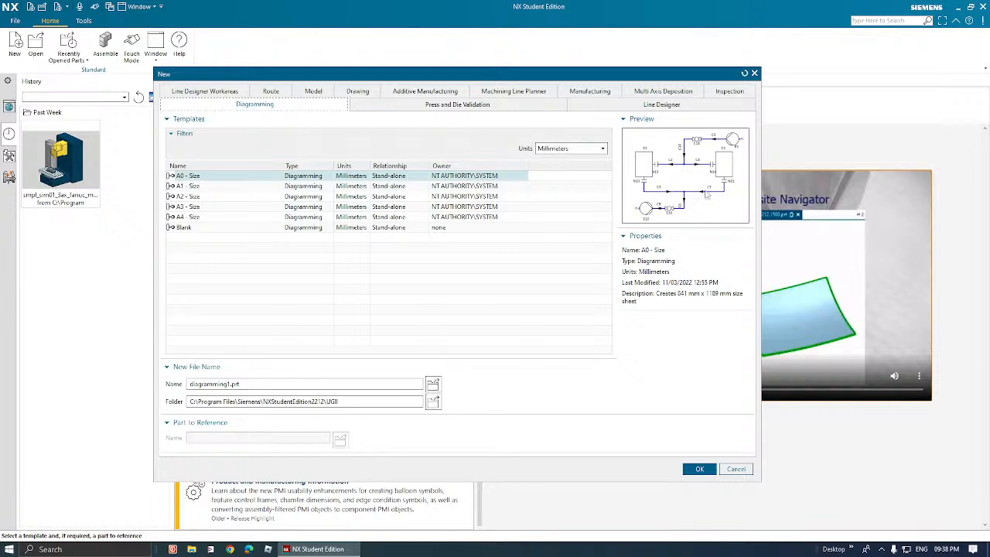
{"action": "left_click", "coordinate": [323, 93]}
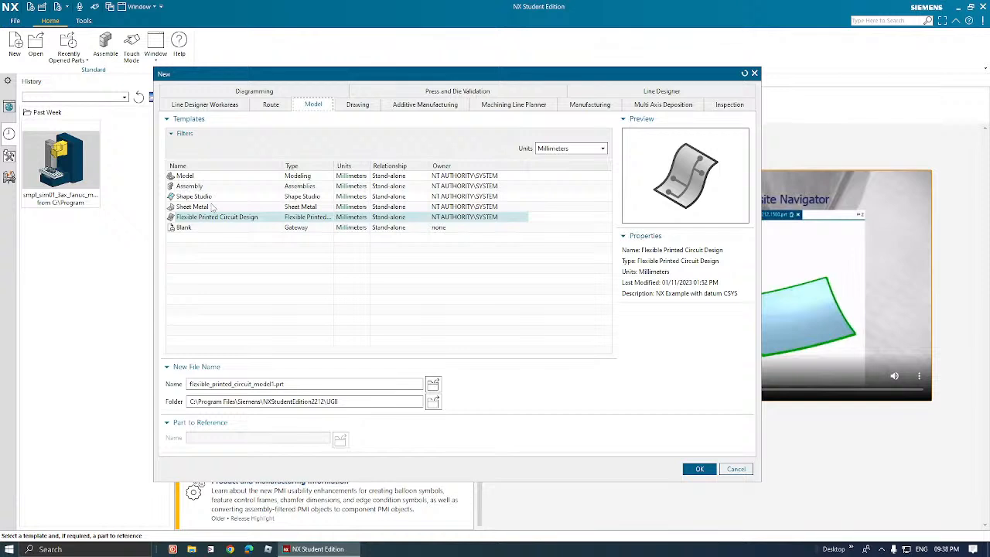
Compare the Model, Shape Studio, Sheet Metal and Assembly template previews, ending with the Blank template.
{"action": "left_click", "coordinate": [221, 177]}
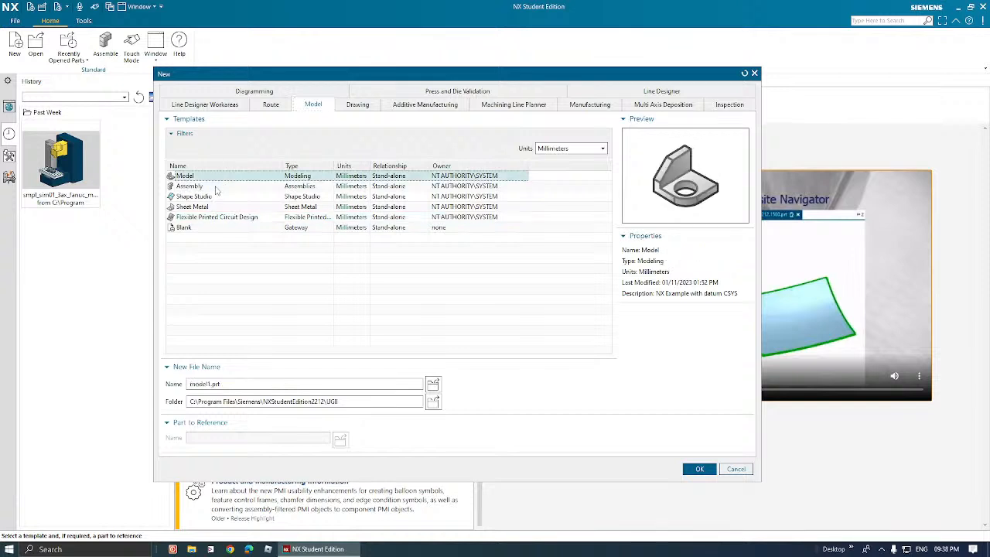
{"action": "left_click", "coordinate": [211, 198]}
{"action": "left_click", "coordinate": [213, 208]}
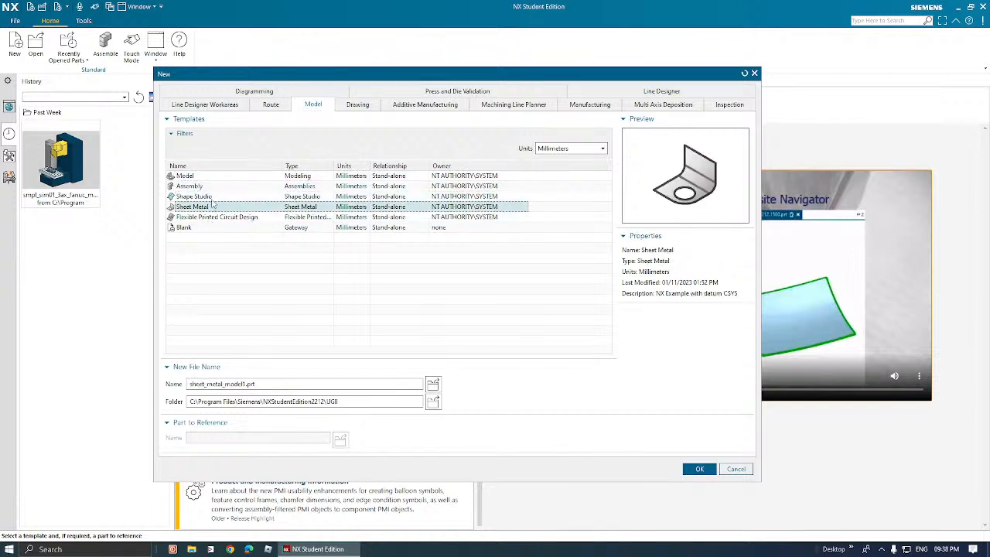
{"action": "left_click", "coordinate": [214, 197]}
{"action": "left_click", "coordinate": [216, 187]}
{"action": "left_click", "coordinate": [218, 176]}
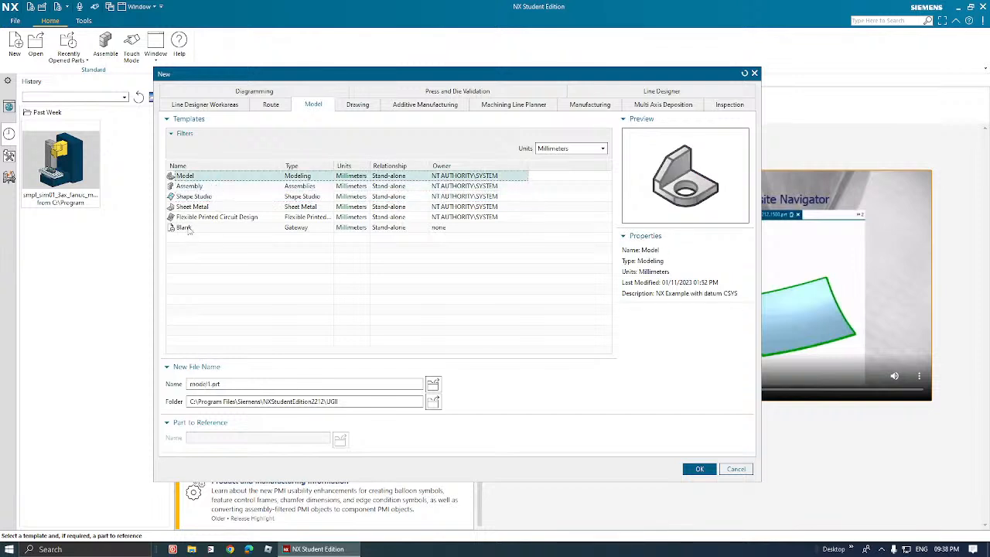
{"action": "left_click", "coordinate": [188, 228]}
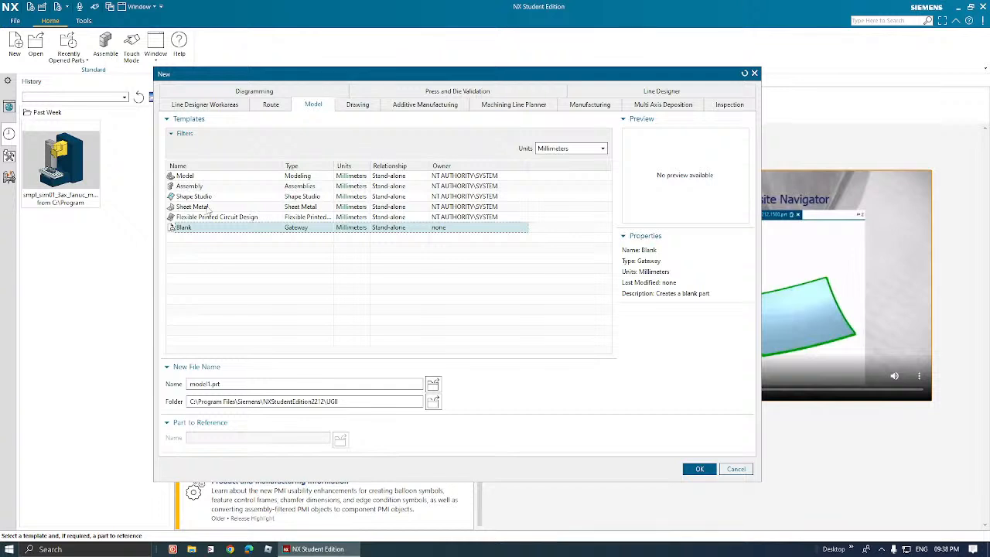
Review the template previews again from Model through Flexible Printed Circuit Design, then revisit Sheet Metal and Shape Studio.
{"action": "left_click", "coordinate": [199, 177]}
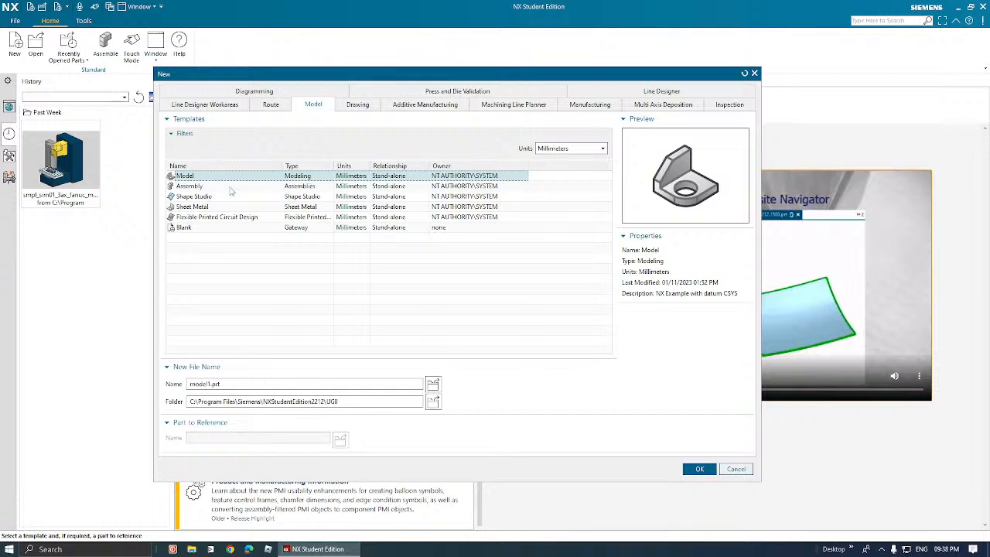
{"action": "left_click", "coordinate": [231, 188]}
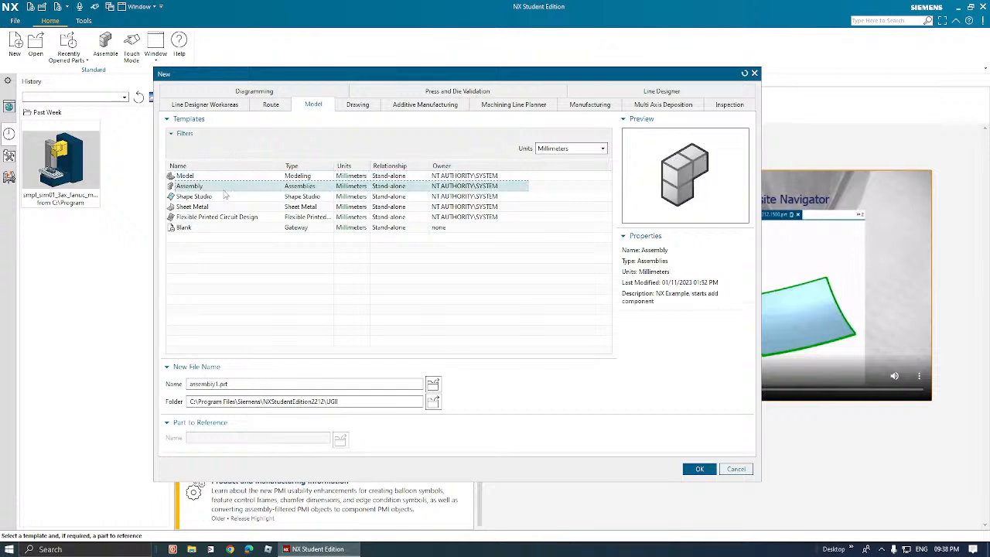
{"action": "left_click", "coordinate": [221, 197]}
{"action": "left_click", "coordinate": [223, 207]}
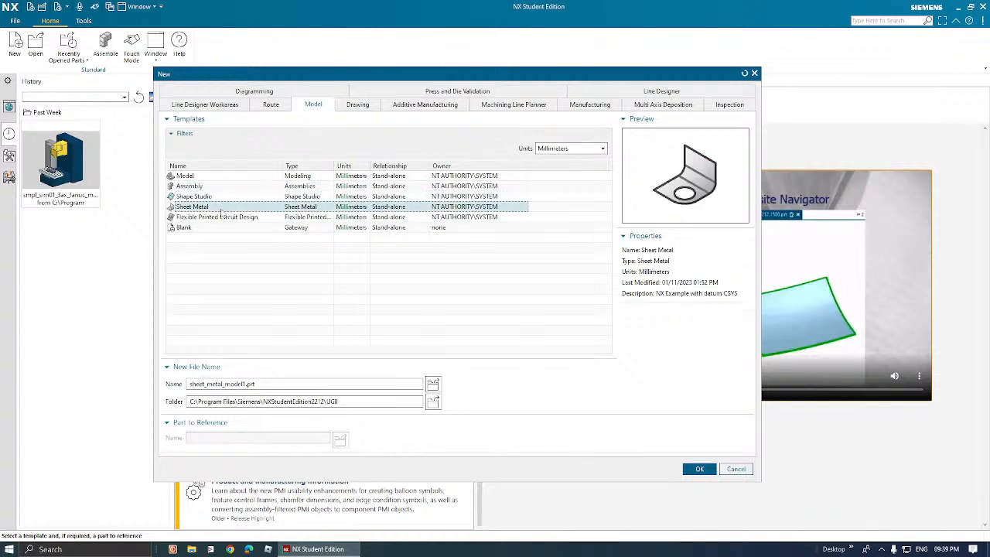
{"action": "left_click", "coordinate": [225, 219]}
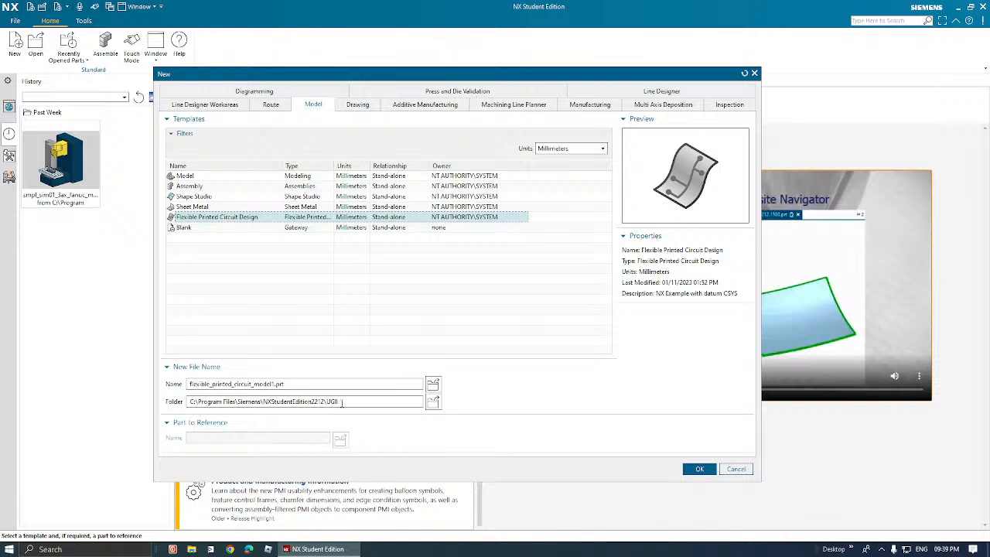
{"action": "left_click", "coordinate": [242, 207]}
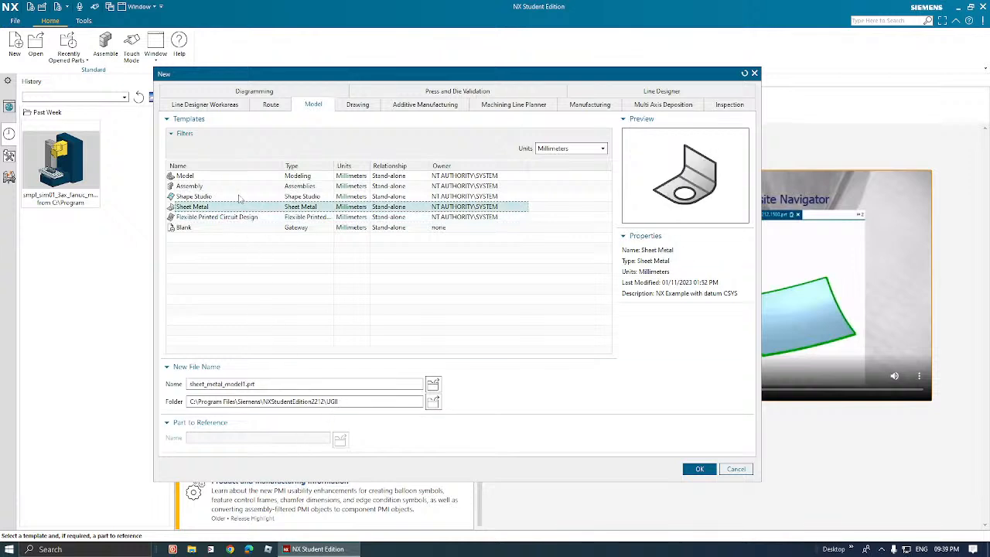
{"action": "left_click", "coordinate": [240, 197]}
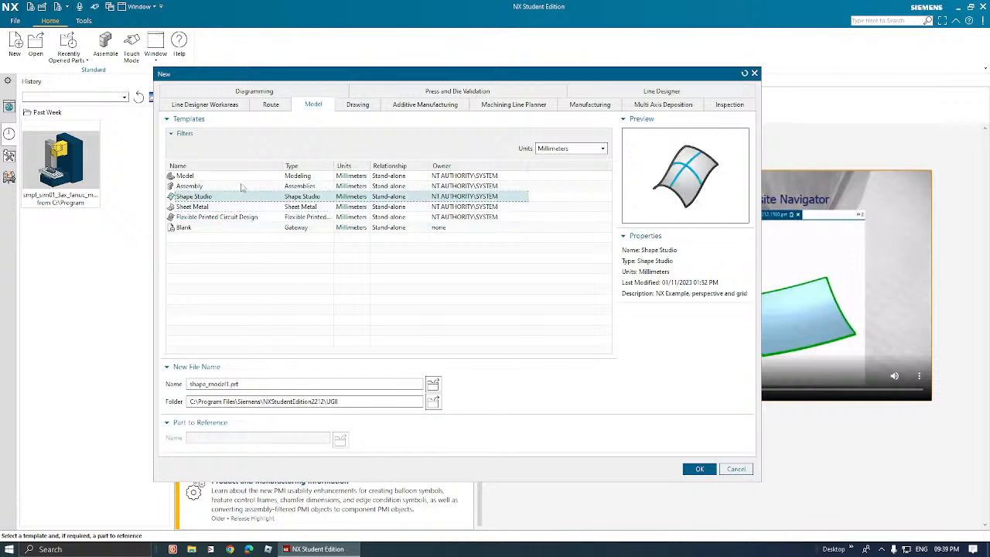
{"action": "left_click", "coordinate": [247, 208]}
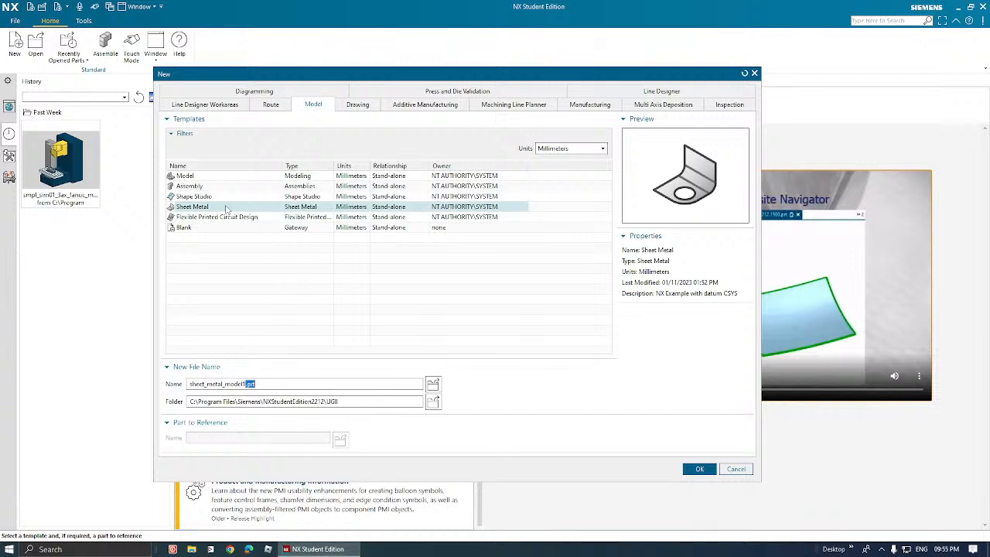
Create a new part from the Model template in millimeters, keeping the default name model1.prt and folder.
{"action": "left_click", "coordinate": [224, 199]}
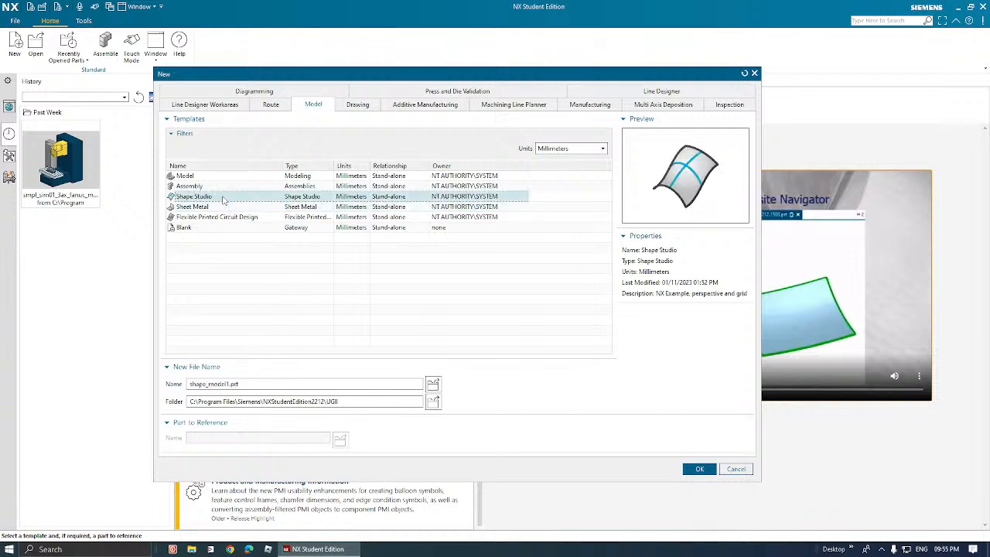
{"action": "left_click", "coordinate": [221, 187]}
{"action": "left_click", "coordinate": [220, 178]}
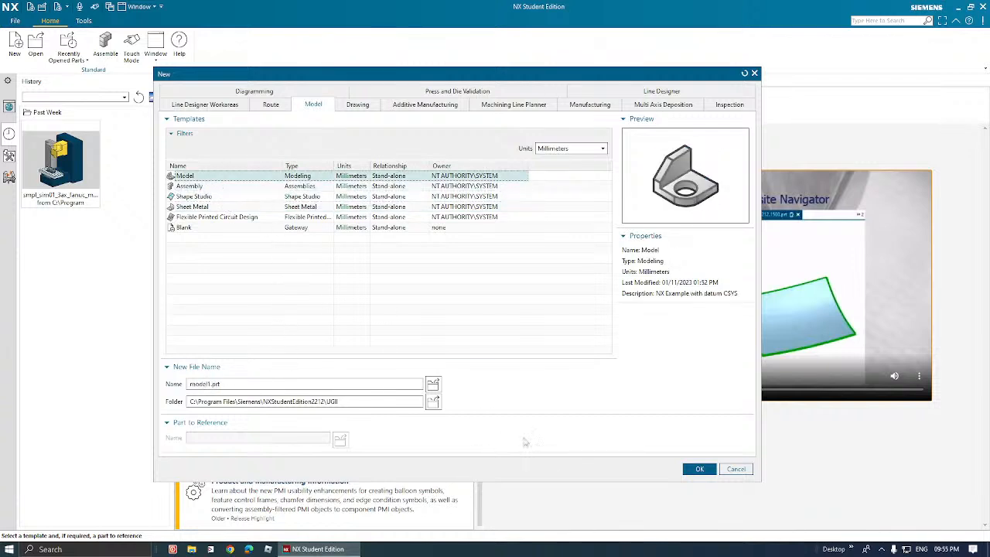
{"action": "left_click", "coordinate": [699, 469]}
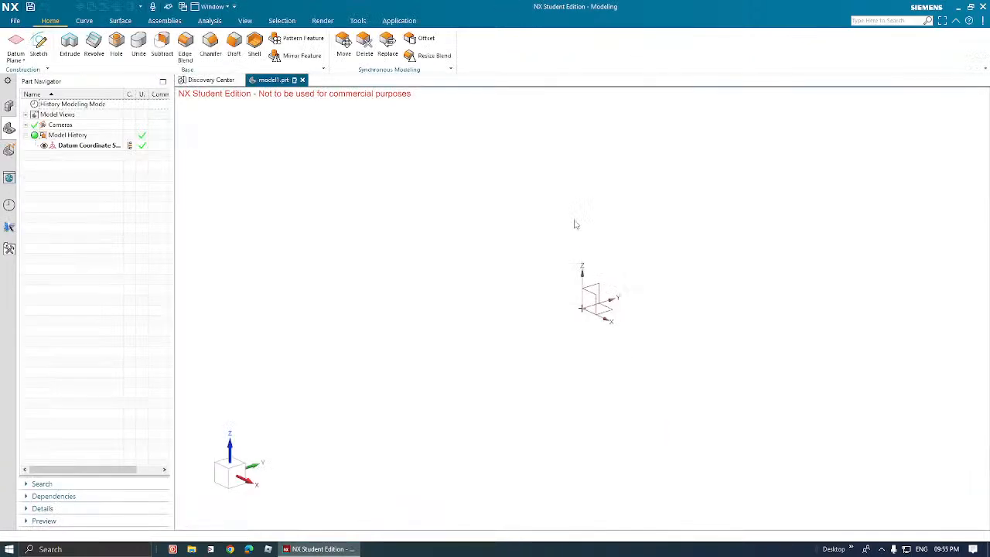
Inspect the datum coordinate system from another angle, selecting the whole system and its origin.
{"action": "middle_click_drag", "start_coordinate": [601, 332], "coordinate": [537, 342]}
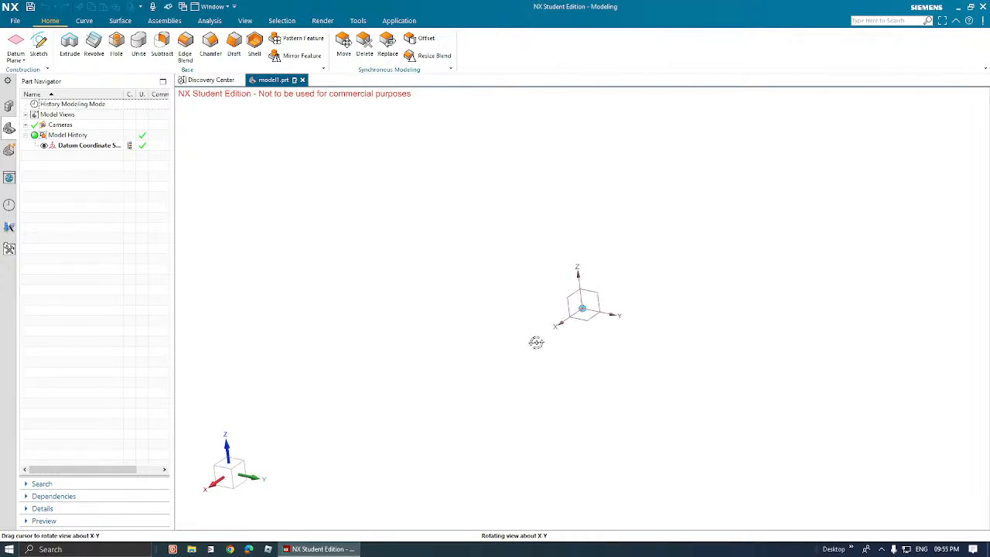
{"action": "left_click", "coordinate": [592, 290]}
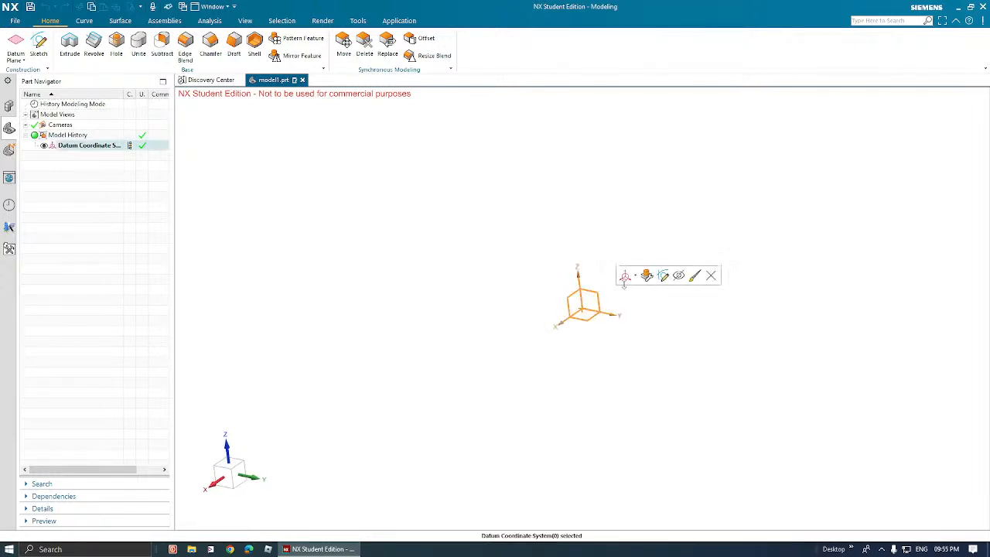
{"action": "left_click", "coordinate": [642, 305]}
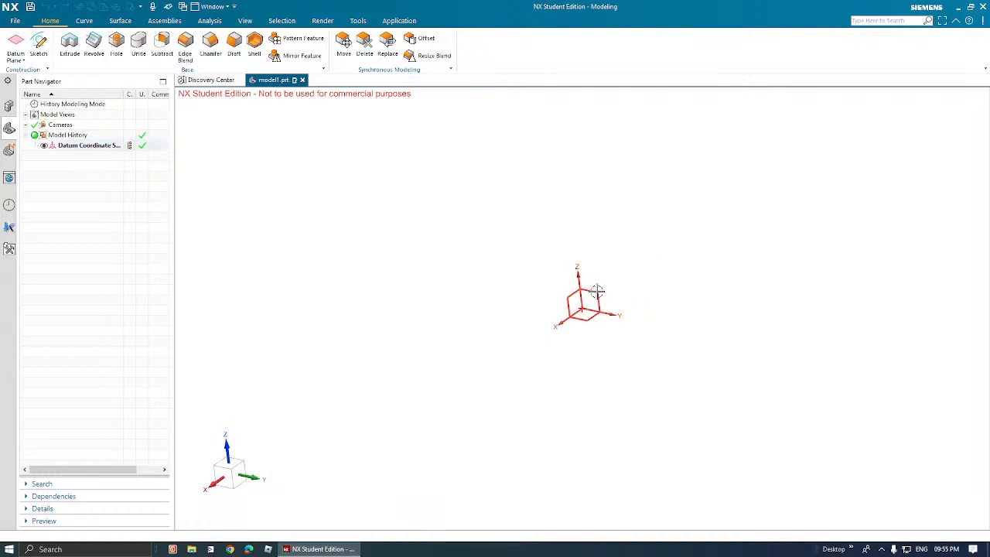
{"action": "middle_click_drag", "start_coordinate": [629, 308], "coordinate": [600, 301]}
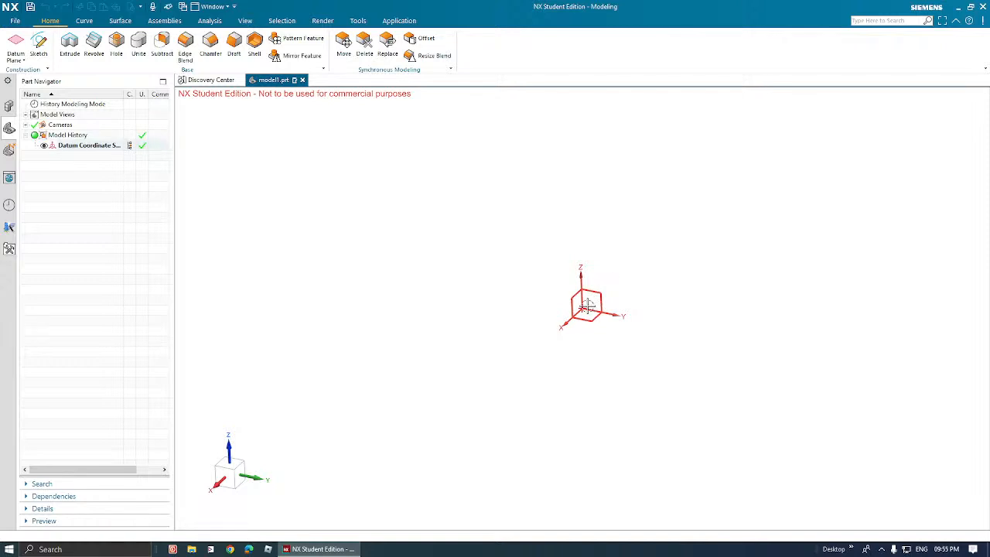
{"action": "left_click", "coordinate": [585, 306]}
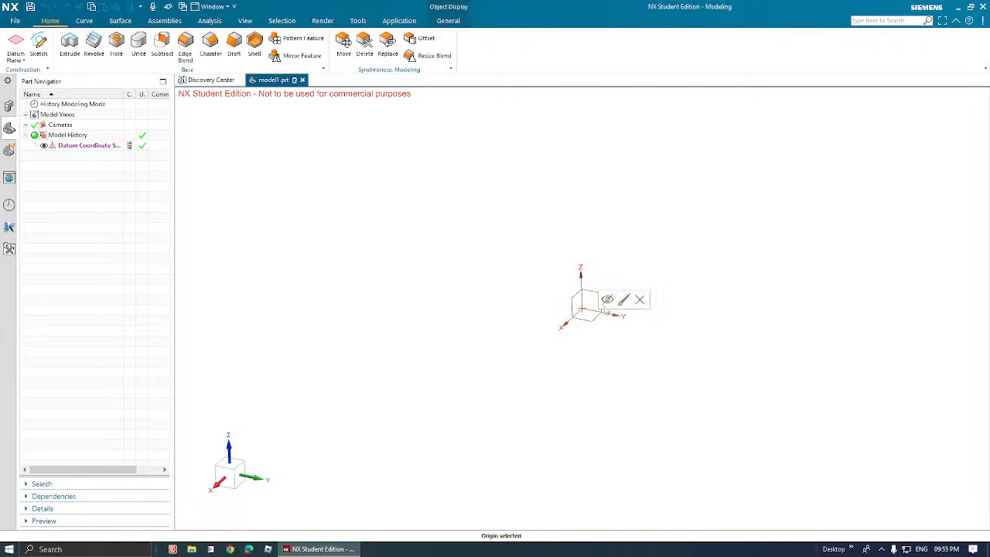
{"action": "left_click", "coordinate": [620, 303]}
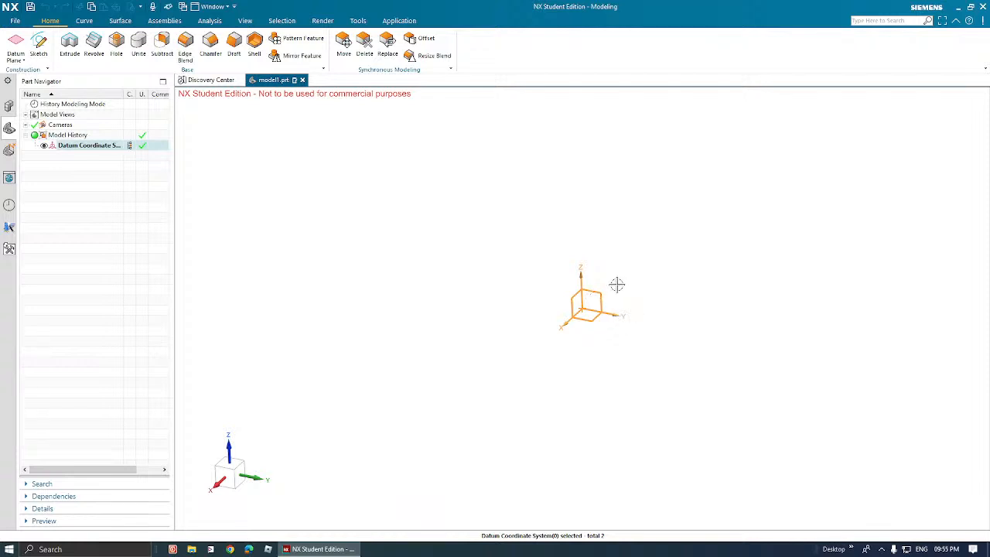
Examine the selection alternatives offered for the datum coordinate system, including its YZ and XZ planes.
{"action": "key", "text": "Escape"}
{"action": "left_click", "coordinate": [601, 294]}
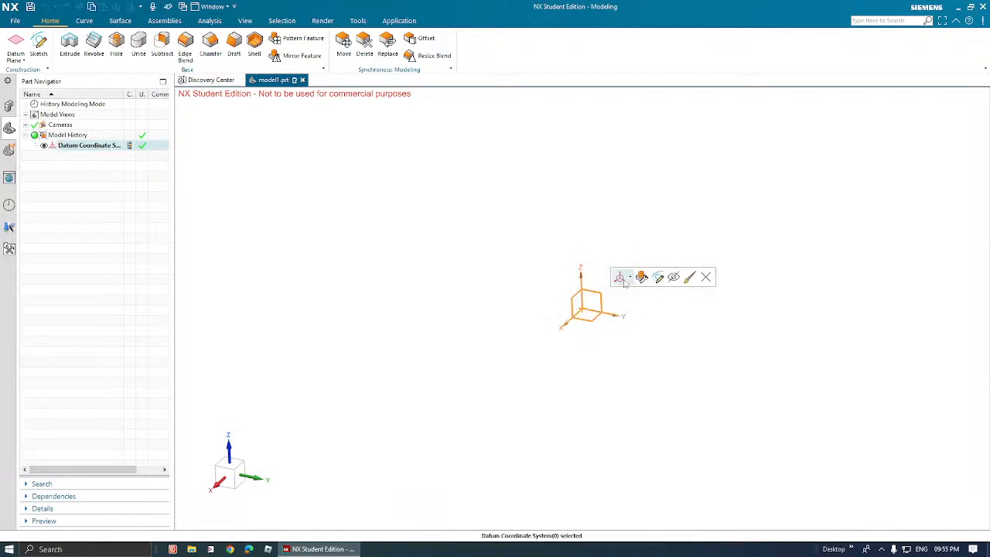
{"action": "left_click", "coordinate": [622, 280]}
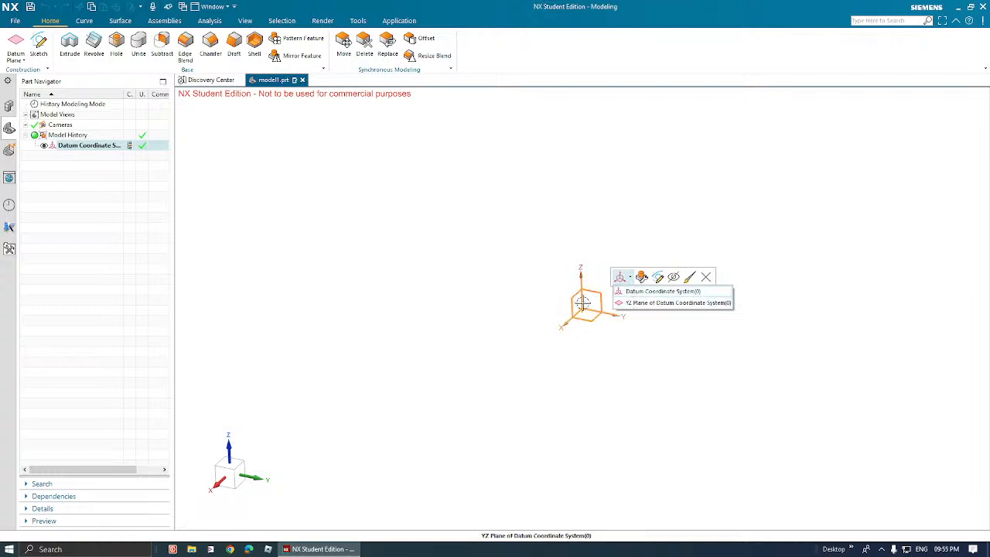
{"action": "left_click", "coordinate": [590, 250]}
{"action": "key", "text": "Escape"}
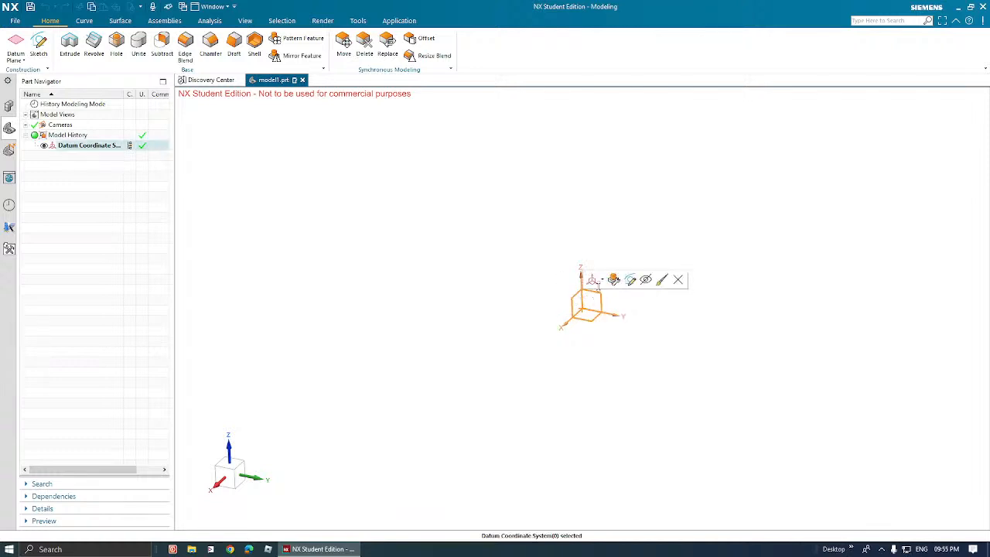
{"action": "left_click", "coordinate": [599, 280]}
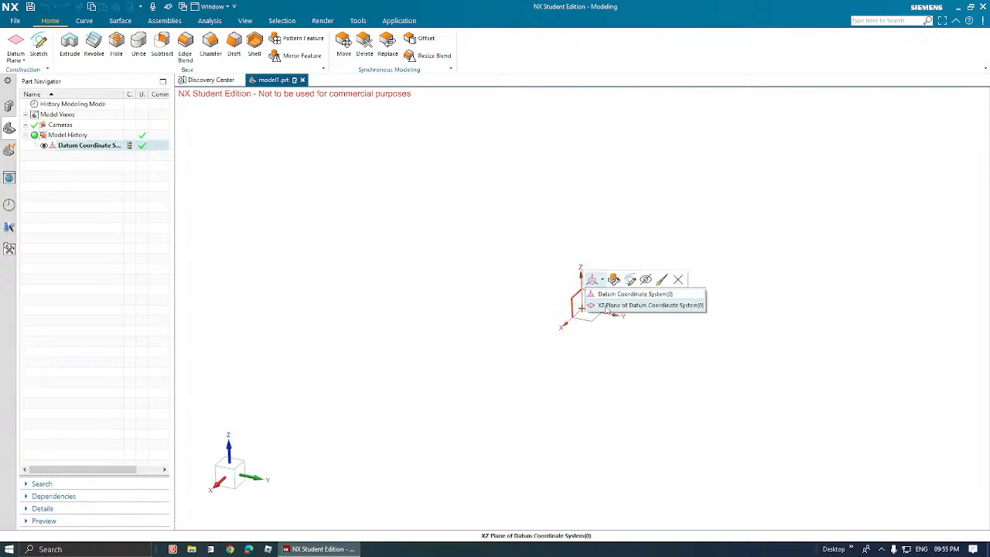
{"action": "key", "text": "Escape"}
{"action": "double_click", "coordinate": [603, 295]}
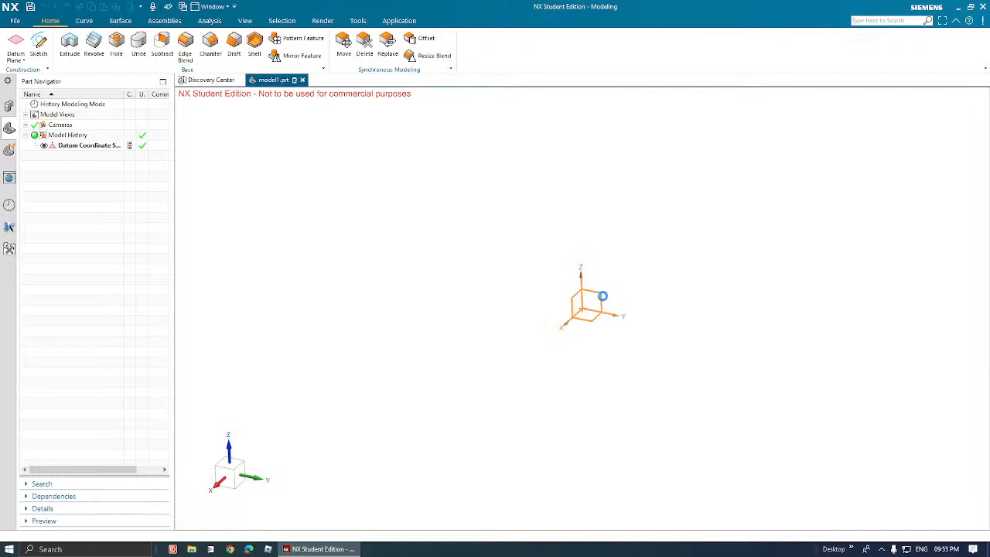
{"action": "left_click", "coordinate": [647, 278]}
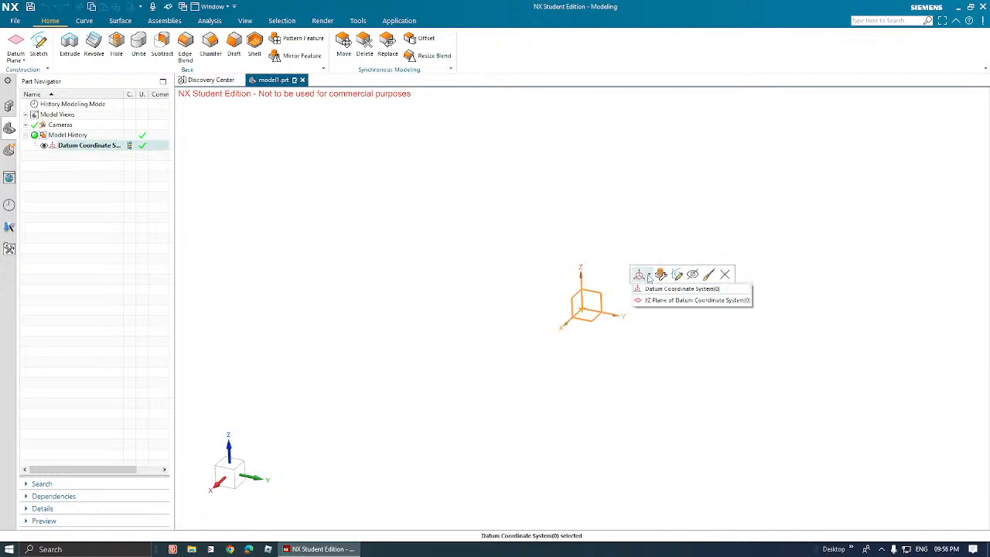
{"action": "key", "text": "Escape"}
Hide the datum coordinate system and check the view commands available in the empty graphics area.
{"action": "left_click", "coordinate": [594, 295]}
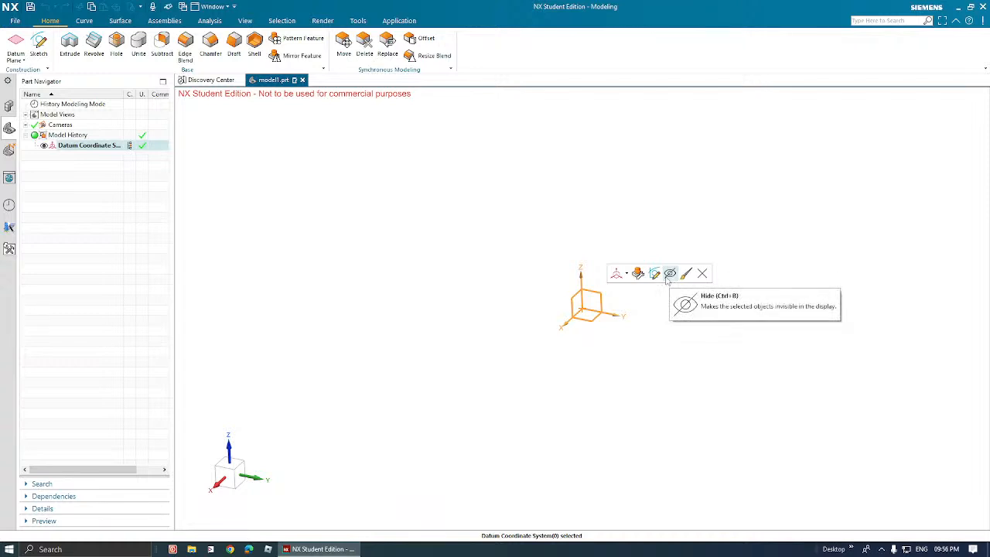
{"action": "left_click", "coordinate": [670, 274]}
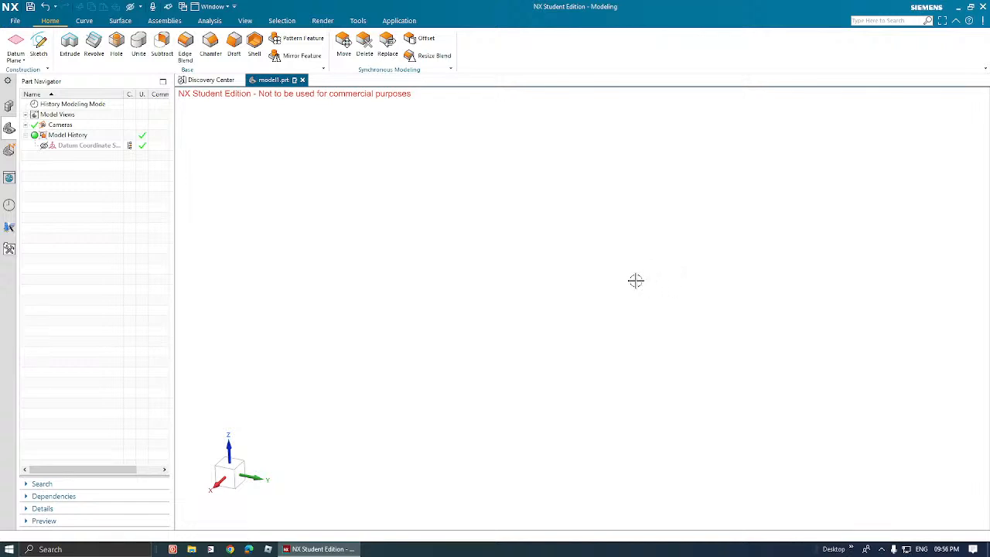
{"action": "right_click", "coordinate": [637, 282]}
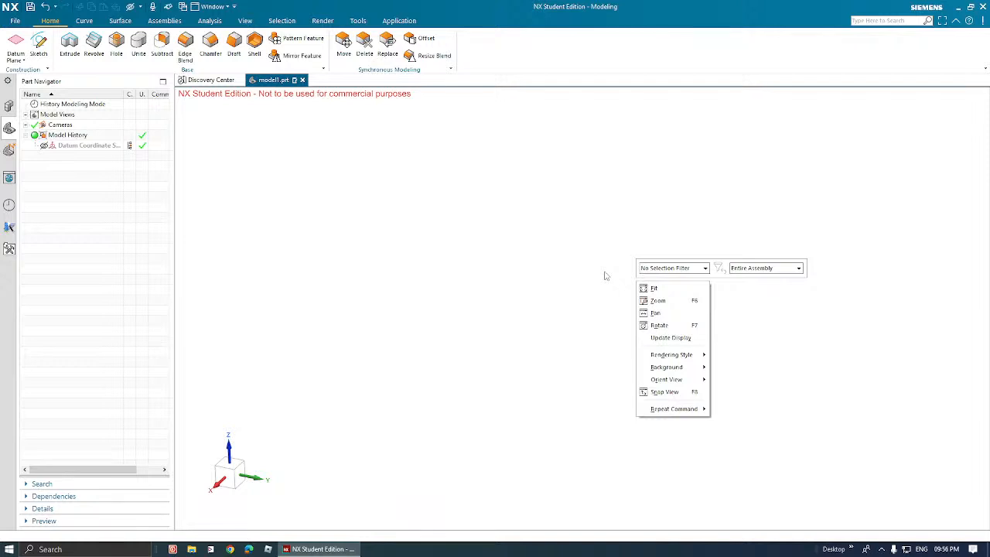
{"action": "left_click", "coordinate": [603, 271]}
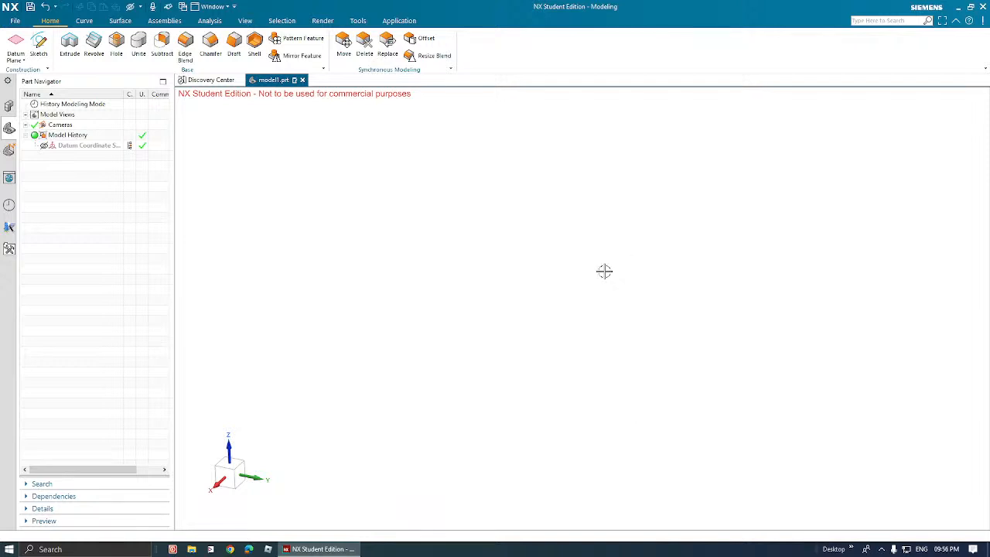
{"action": "left_click", "coordinate": [140, 8]}
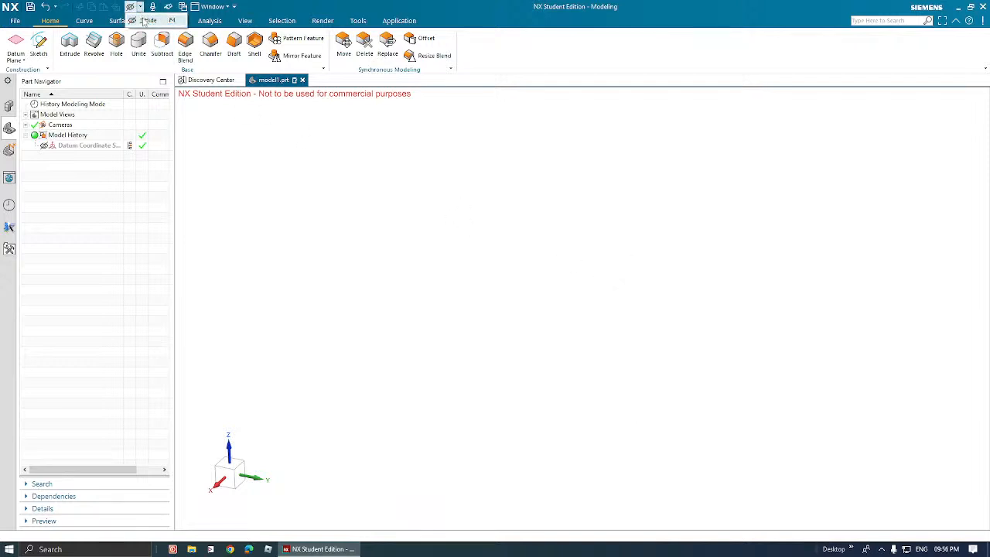
{"action": "left_click", "coordinate": [143, 18]}
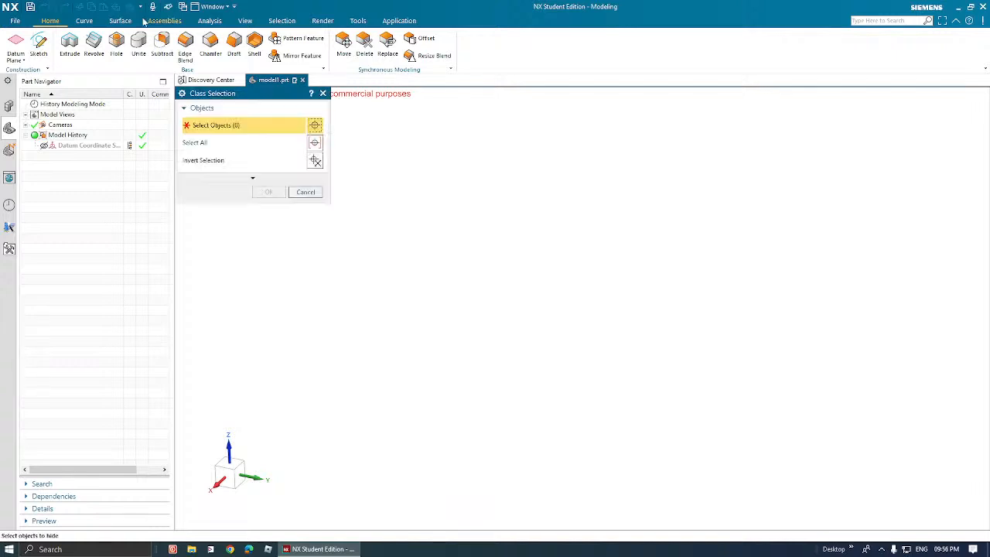
{"action": "left_click", "coordinate": [303, 192]}
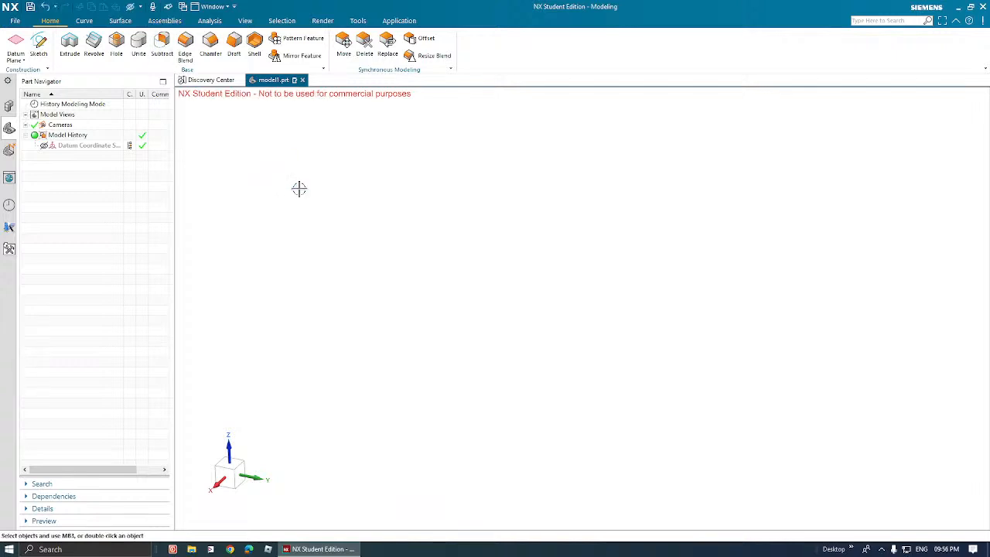
Undo the hiding of the datum coordinate system and check the datum types offered besides Datum Plane.
{"action": "left_click", "coordinate": [45, 7]}
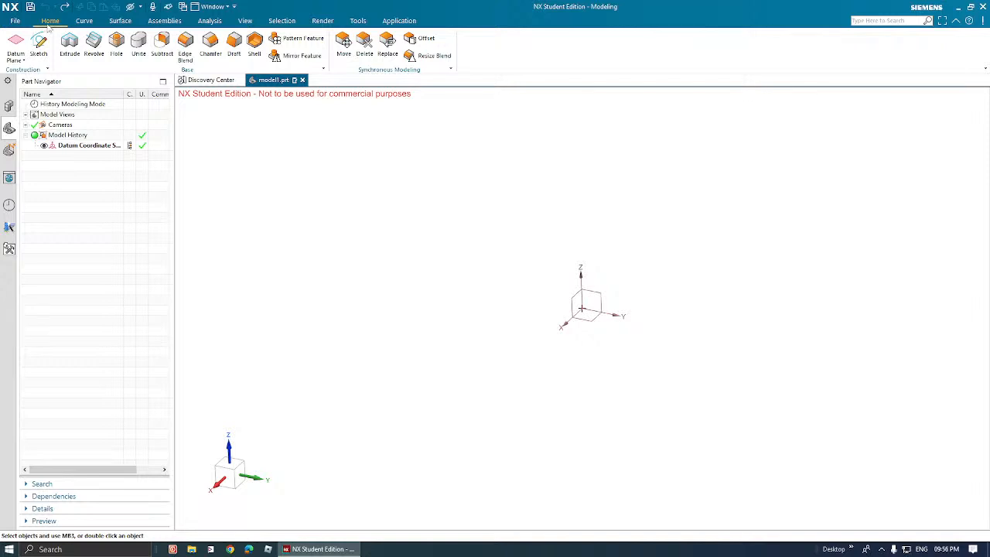
{"action": "left_click", "coordinate": [22, 60]}
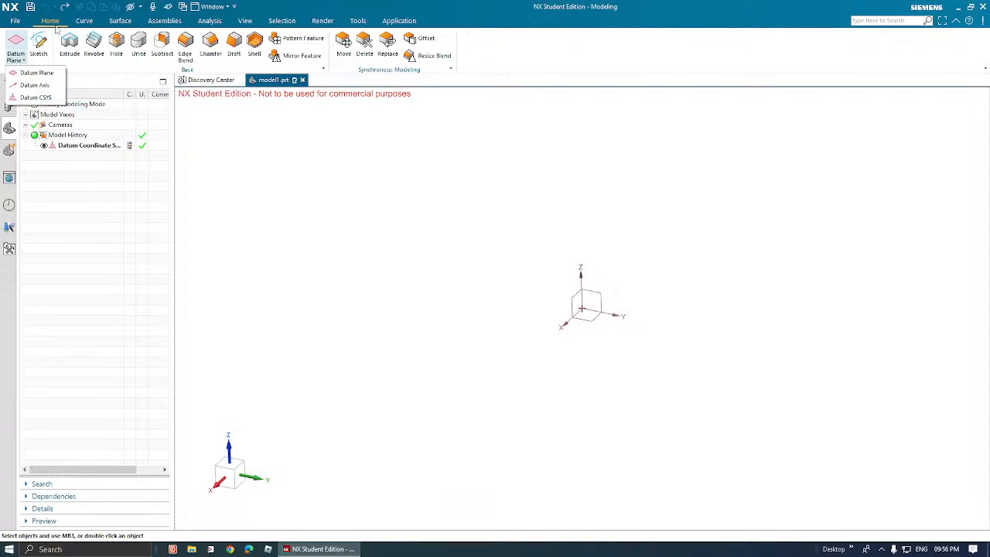
{"action": "left_click", "coordinate": [54, 29]}
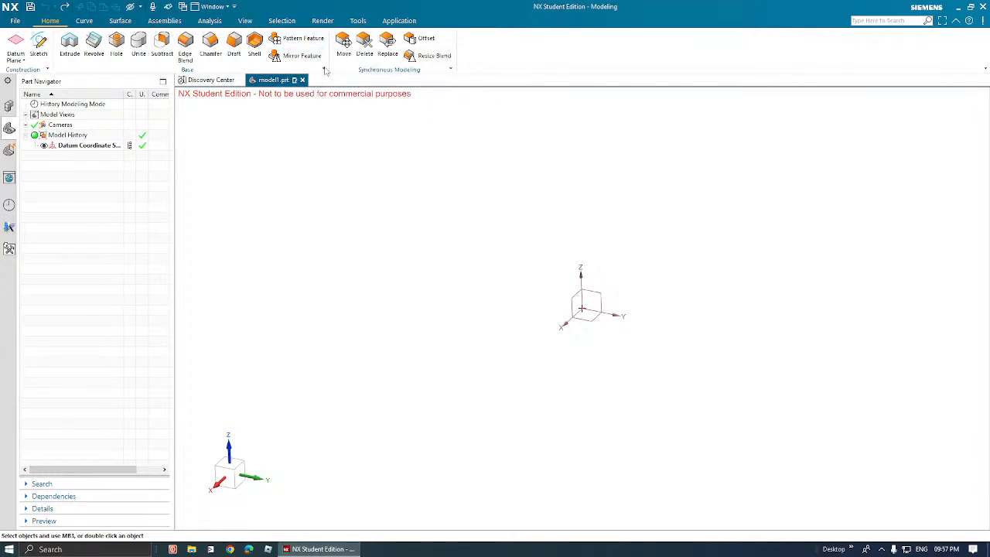
Examine the commands that can be shown in the Base group, including its Combine, Blend and More Gallery entries, and in Synchronous Modeling.
{"action": "left_click", "coordinate": [324, 71]}
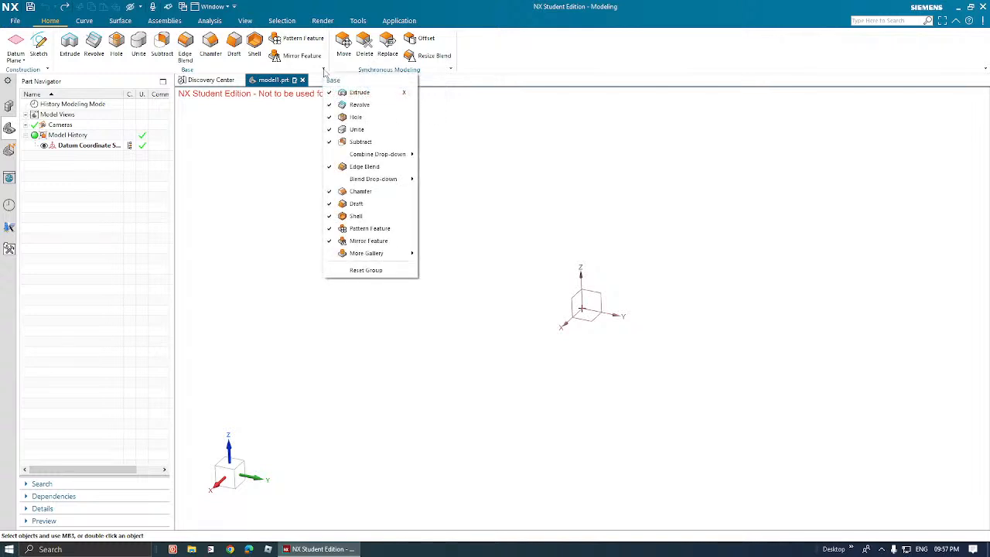
{"action": "mouse_move", "coordinate": [395, 158]}
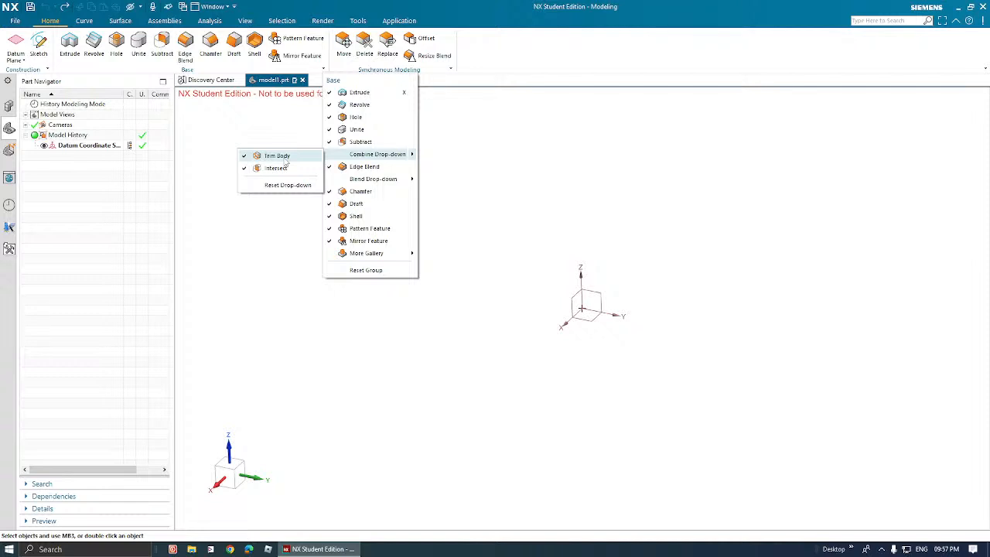
{"action": "mouse_move", "coordinate": [410, 181]}
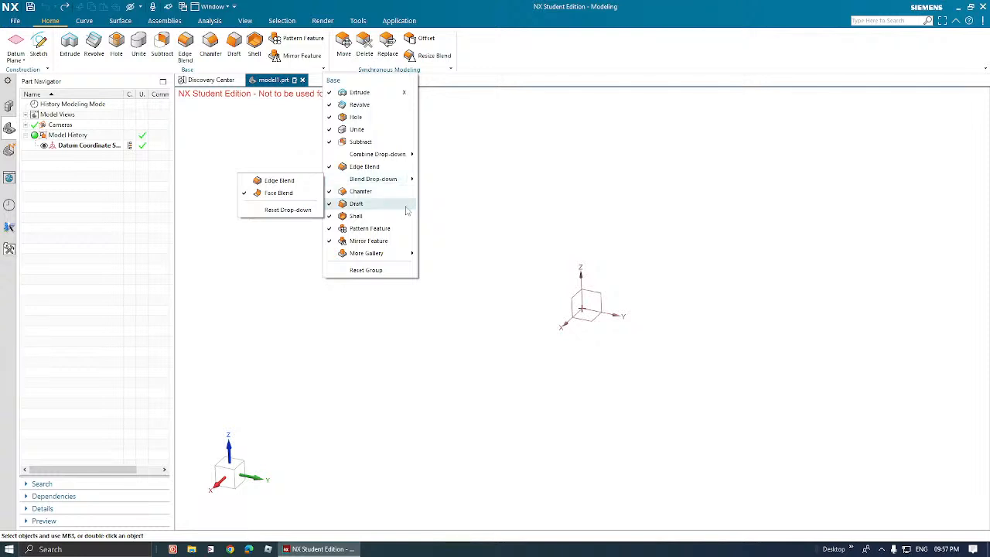
{"action": "mouse_move", "coordinate": [404, 258]}
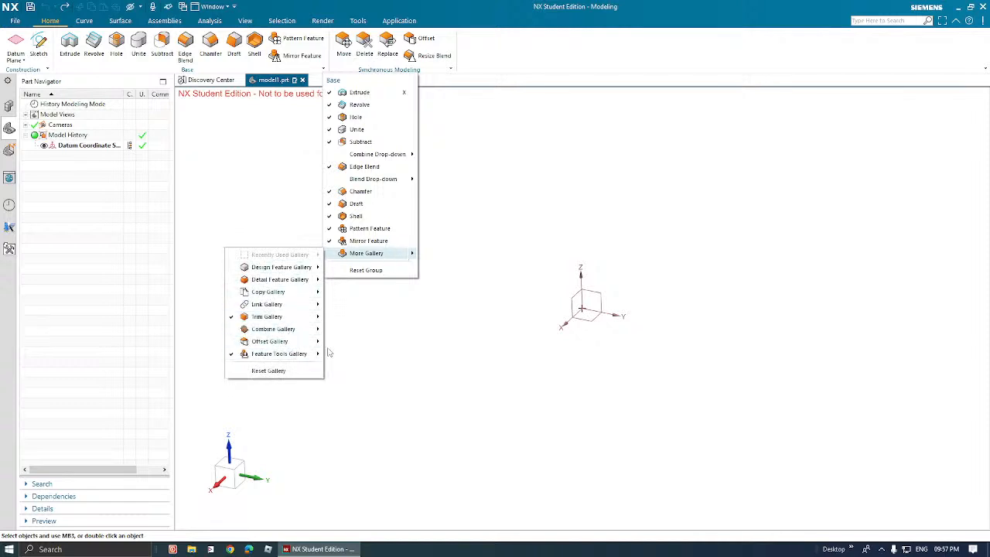
{"action": "left_click", "coordinate": [259, 175]}
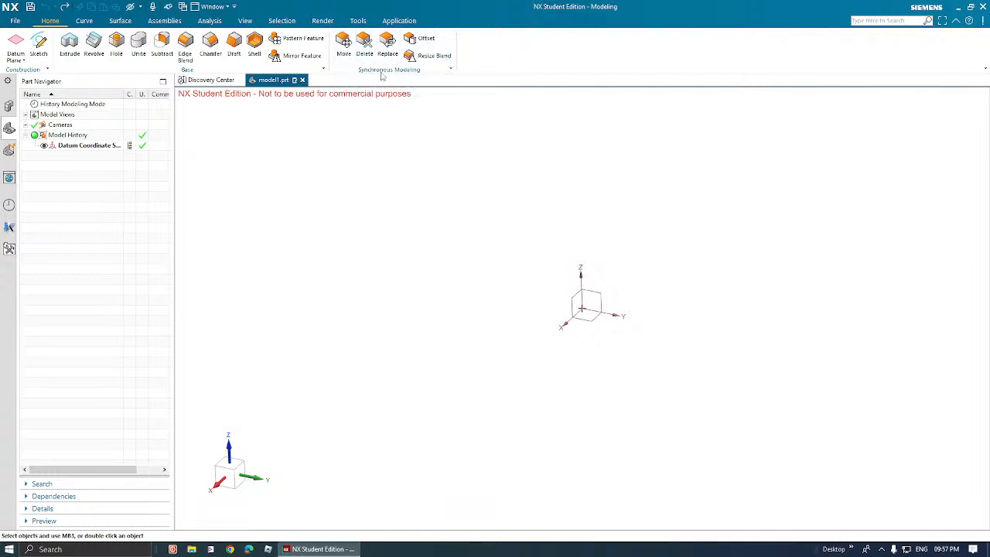
{"action": "left_click", "coordinate": [451, 70]}
{"action": "left_click", "coordinate": [452, 70]}
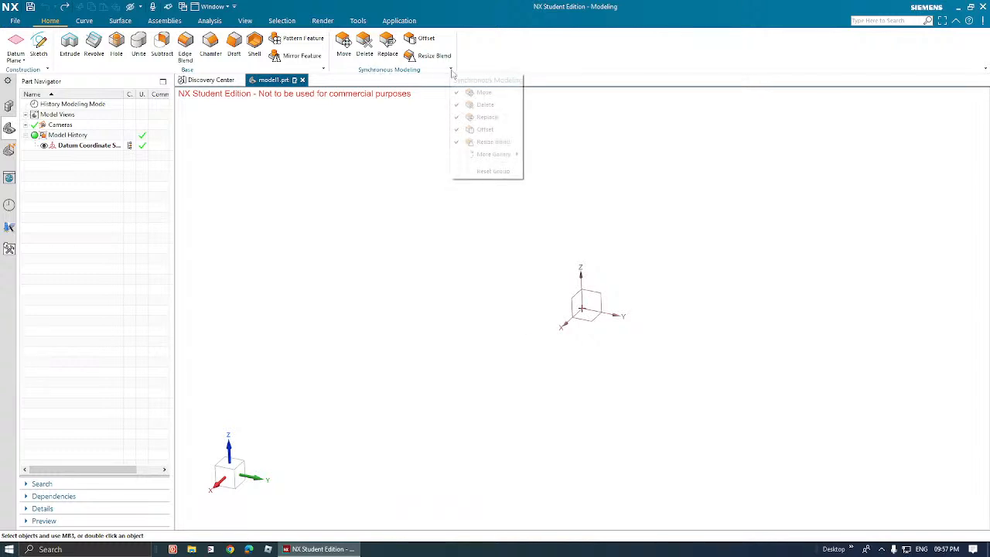
{"action": "left_click", "coordinate": [466, 63]}
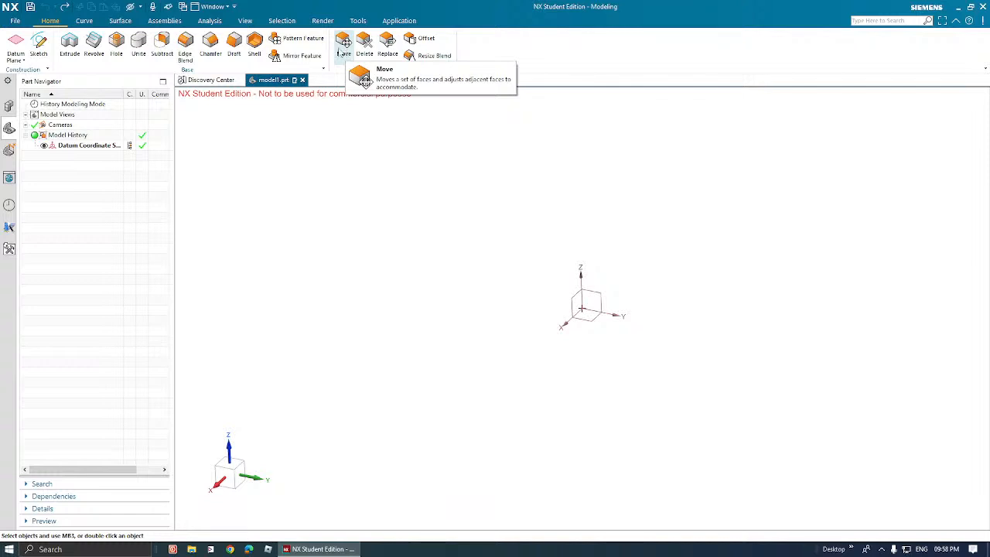
Examine the commands offered for curves, surfaces, assemblies, analysis, views, selection and rendering, and the available NX applications.
{"action": "left_click", "coordinate": [84, 21]}
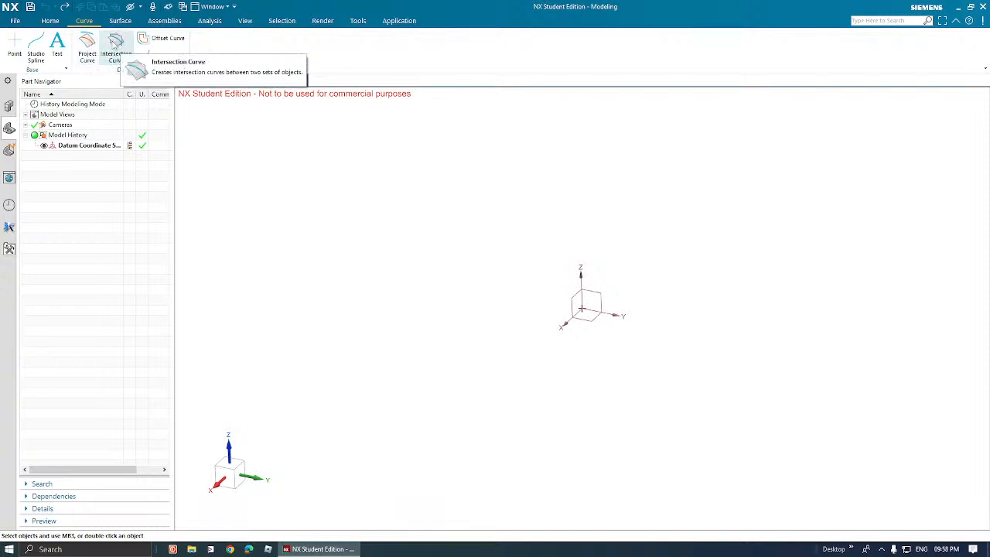
{"action": "left_click", "coordinate": [121, 22]}
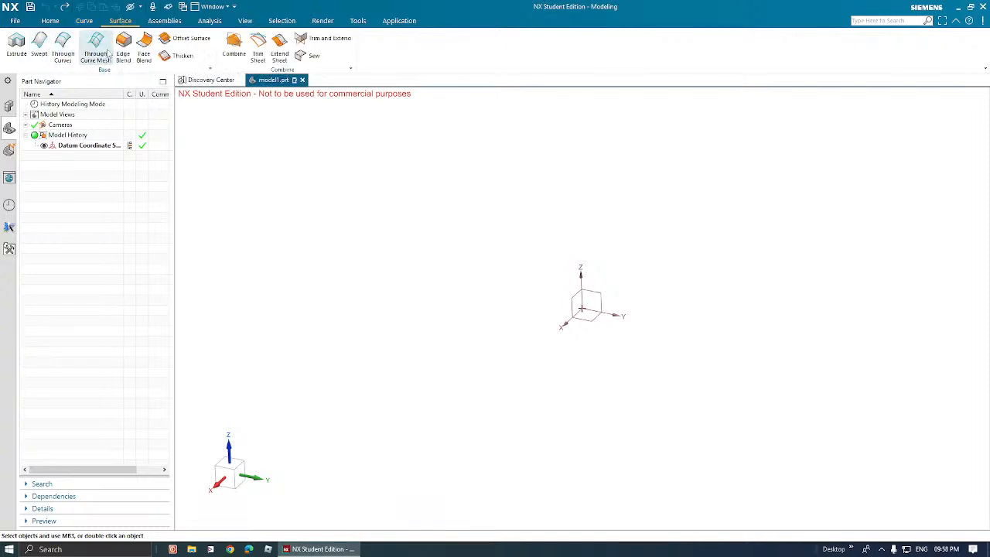
{"action": "left_click", "coordinate": [167, 21]}
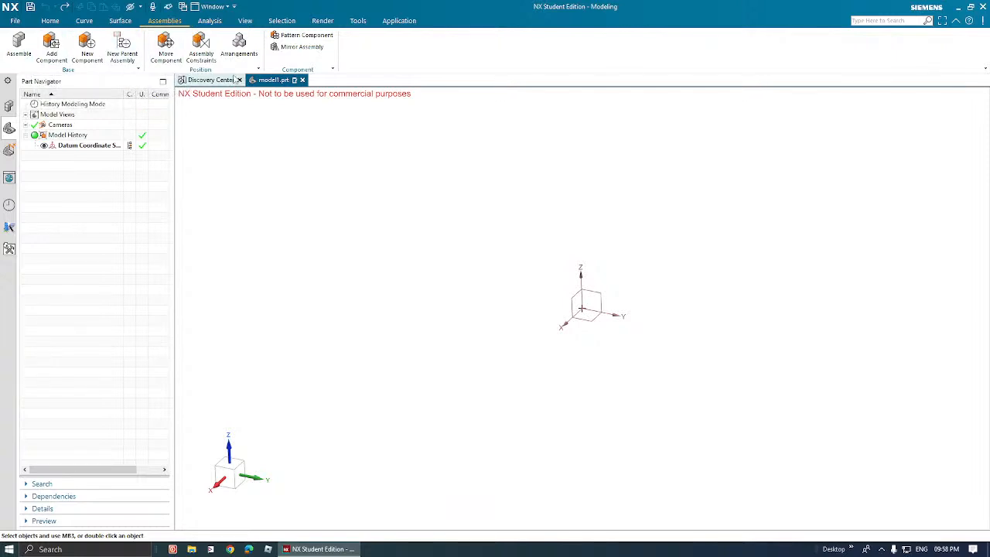
{"action": "left_click", "coordinate": [210, 21]}
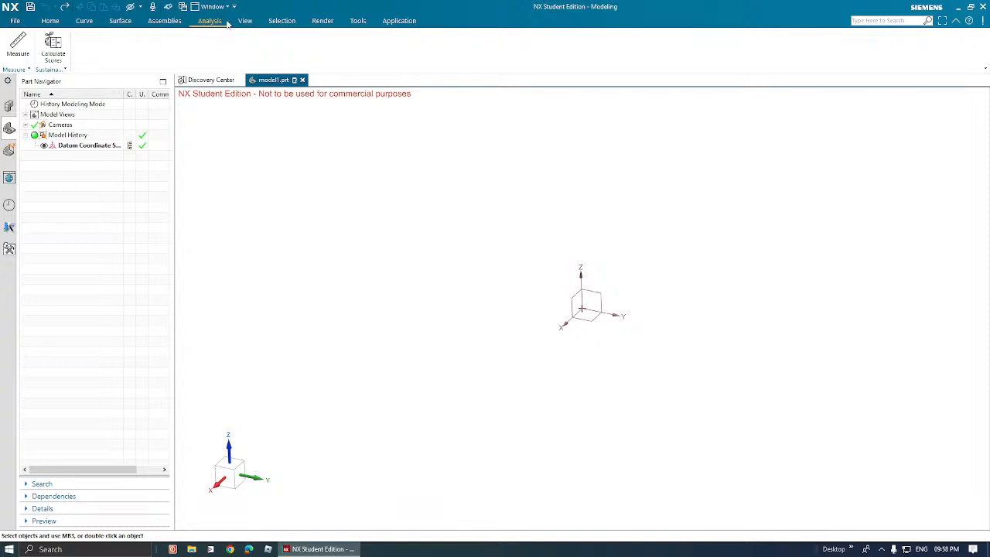
{"action": "left_click", "coordinate": [244, 20]}
{"action": "left_click", "coordinate": [287, 22]}
{"action": "left_click", "coordinate": [318, 23]}
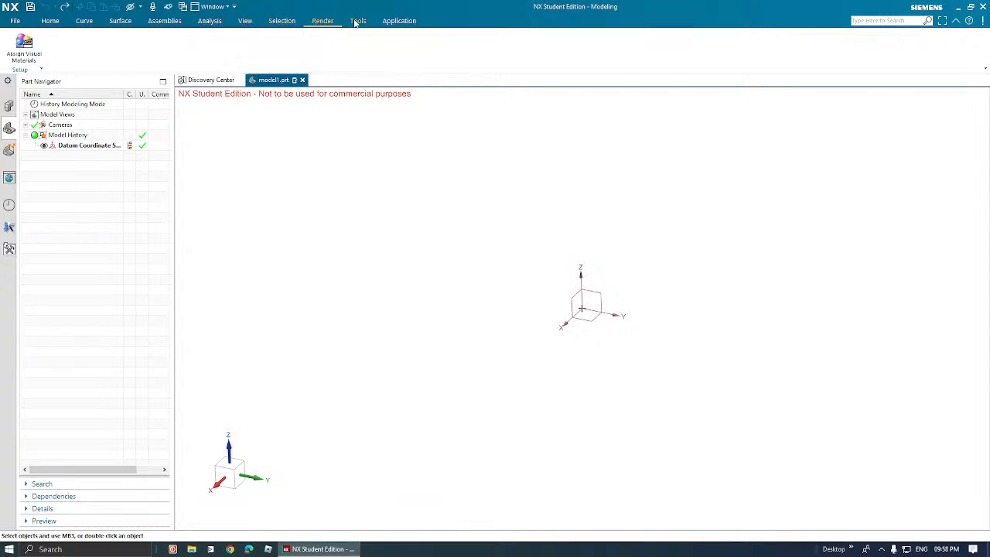
{"action": "left_click", "coordinate": [62, 22]}
{"action": "left_click", "coordinate": [84, 22]}
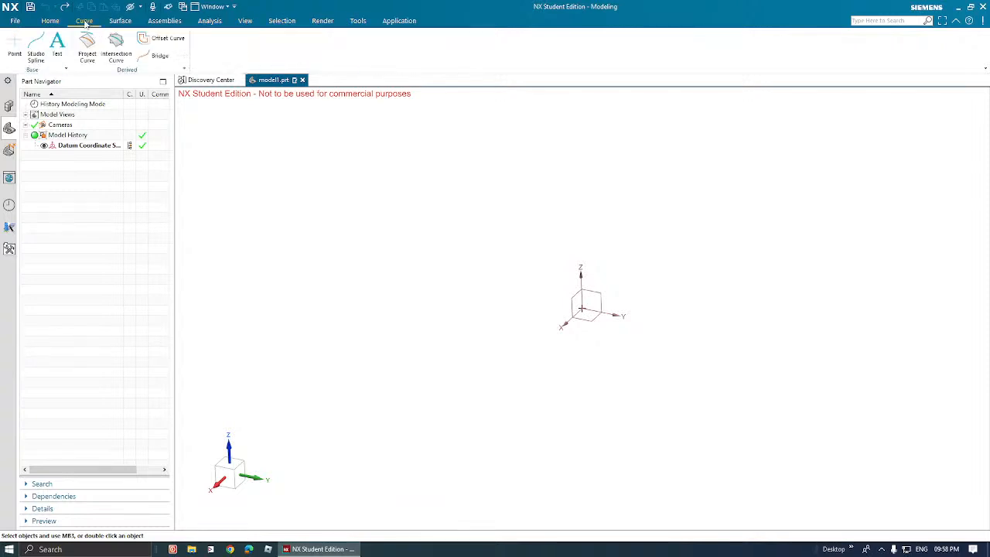
{"action": "left_click", "coordinate": [387, 21]}
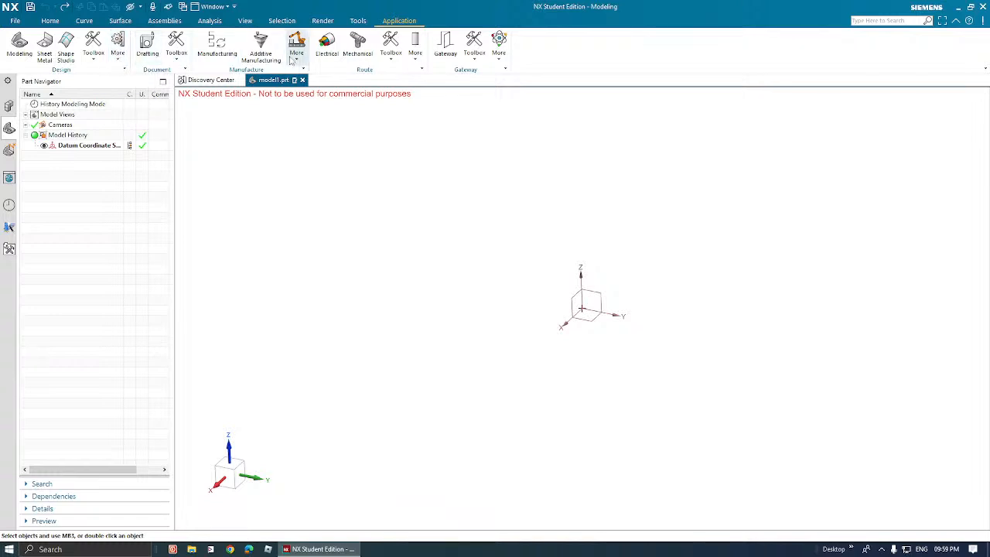
Start a new sketch on the Top principal plane.
{"action": "left_click", "coordinate": [52, 21]}
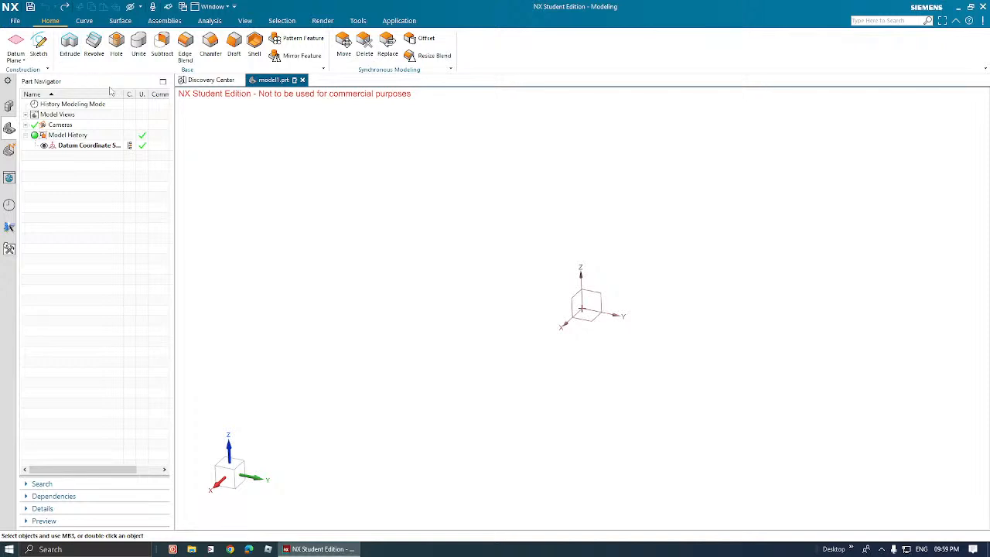
{"action": "left_click", "coordinate": [38, 46]}
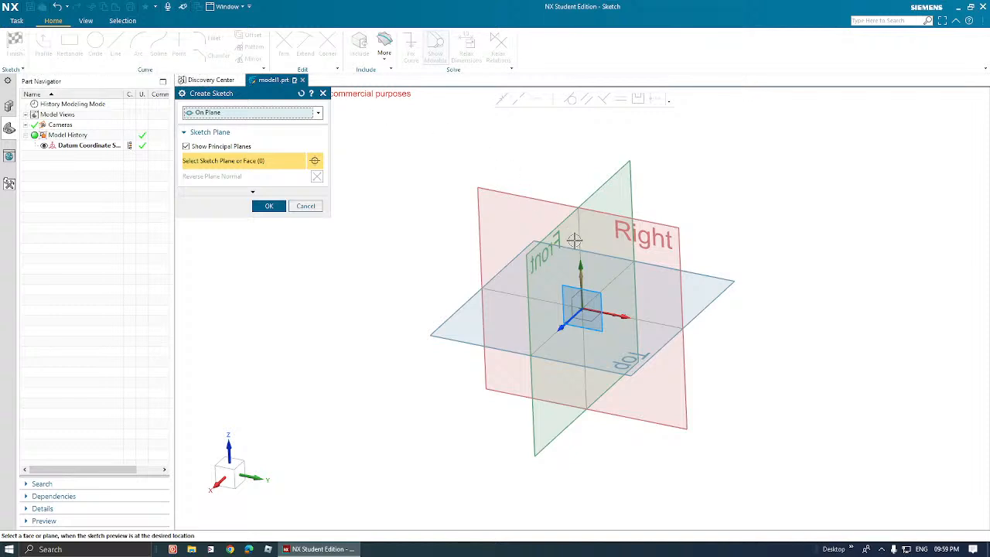
{"action": "middle_click_drag", "start_coordinate": [546, 233], "coordinate": [604, 255]}
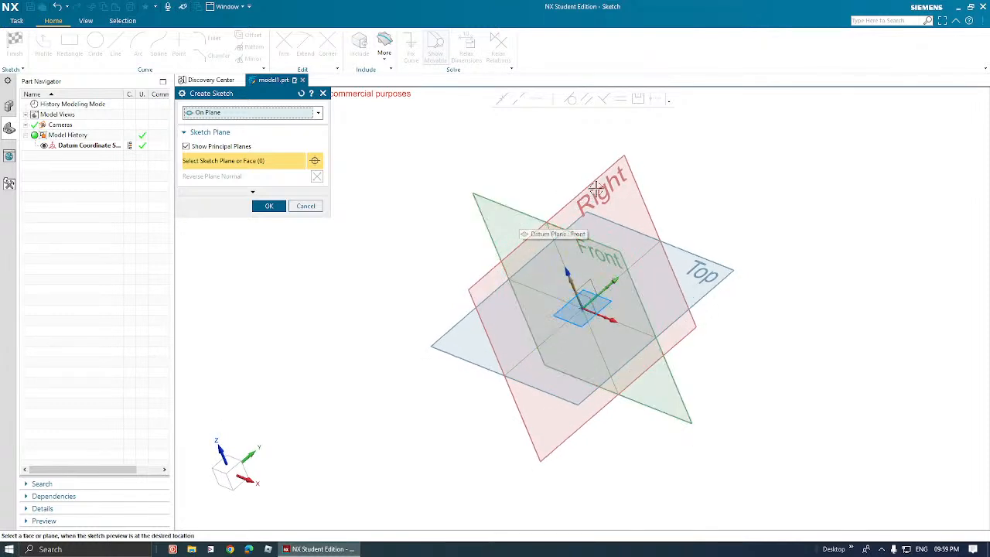
{"action": "left_click", "coordinate": [718, 266]}
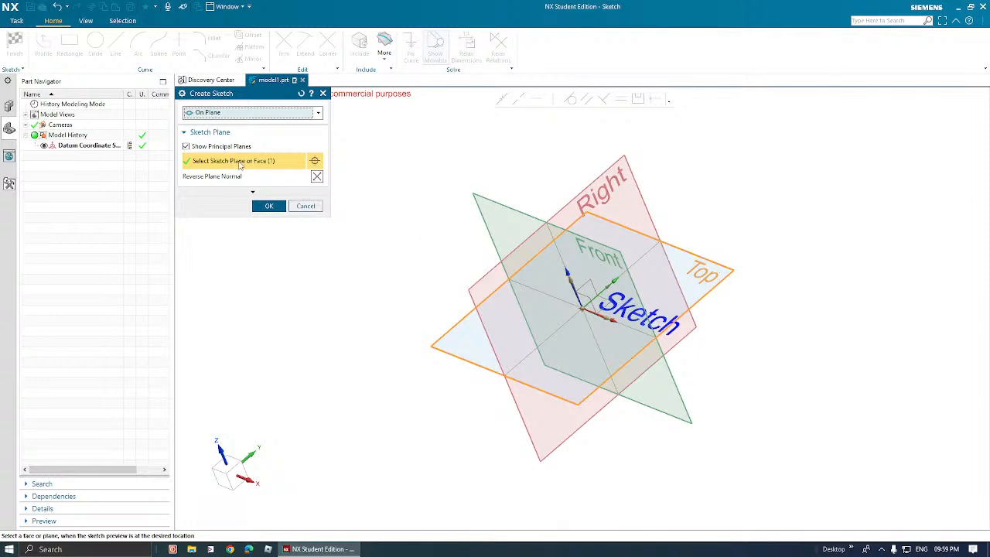
{"action": "left_click", "coordinate": [276, 208]}
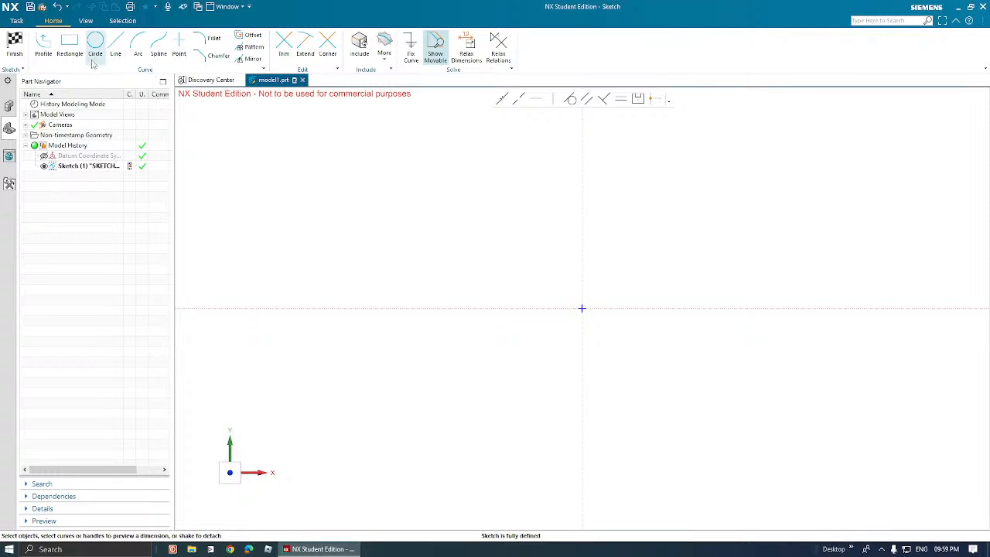
Draw a closed D-shaped profile from the origin, with two horizontal lines, a 180° tangent arc of about 103 mm radius and a vertical closing line.
{"action": "left_click", "coordinate": [43, 48]}
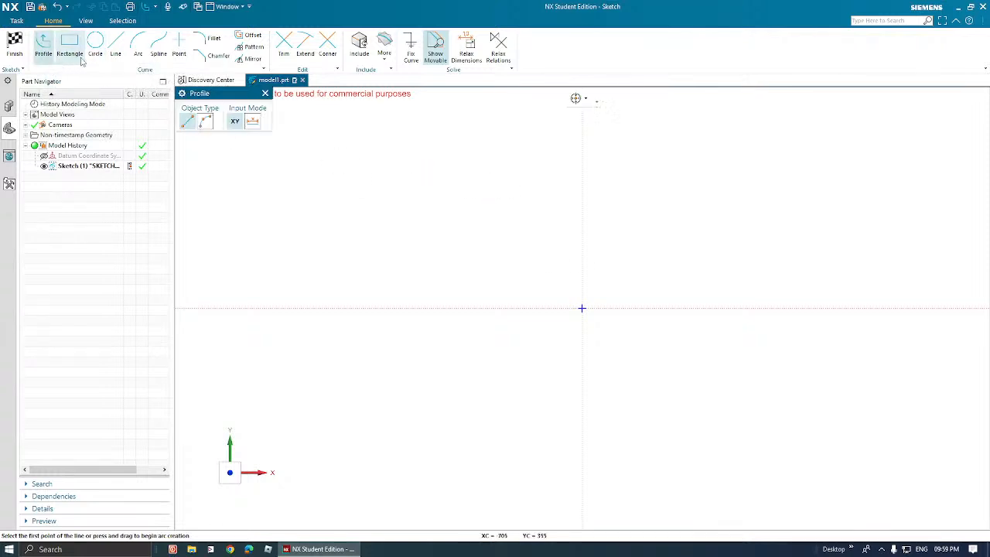
{"action": "left_click", "coordinate": [581, 307]}
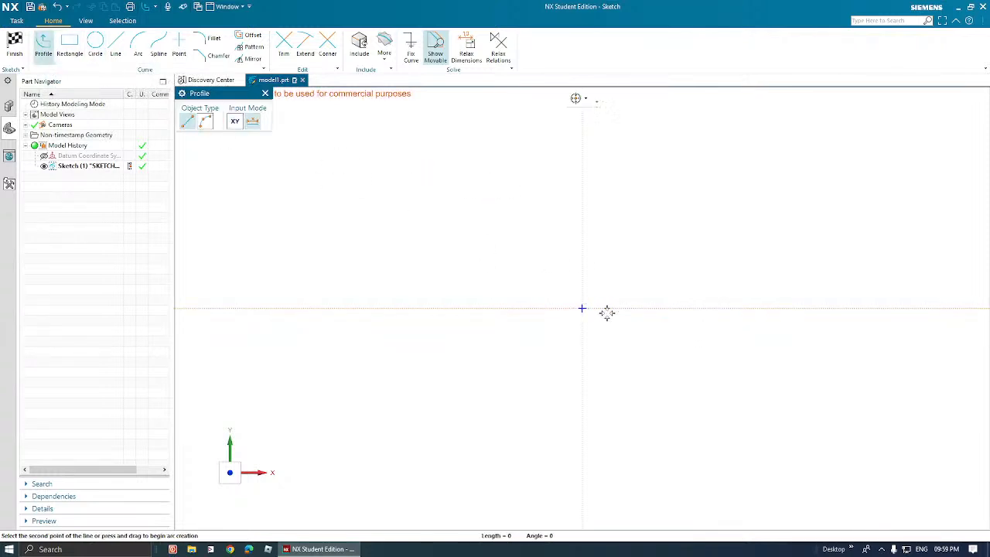
{"action": "left_click", "coordinate": [718, 308]}
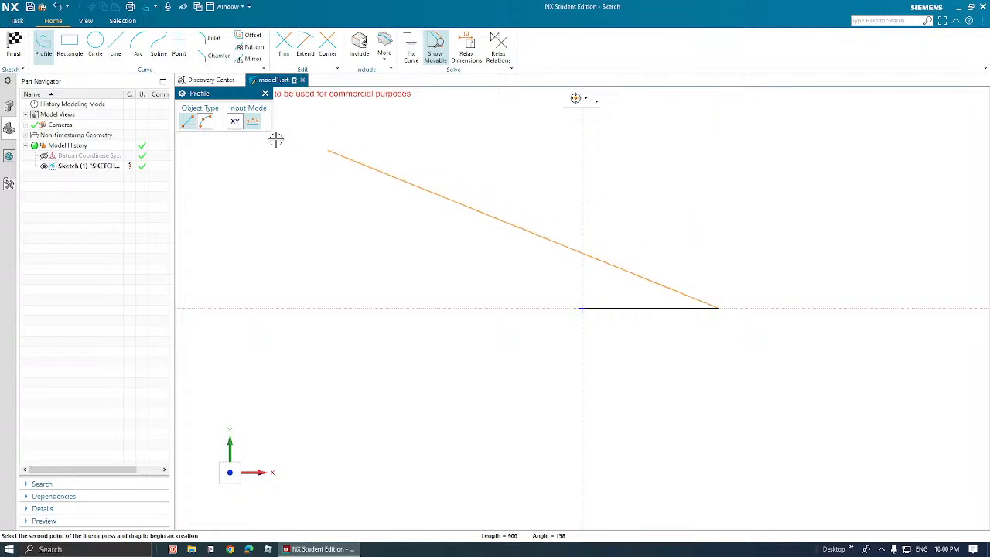
{"action": "left_click", "coordinate": [205, 123]}
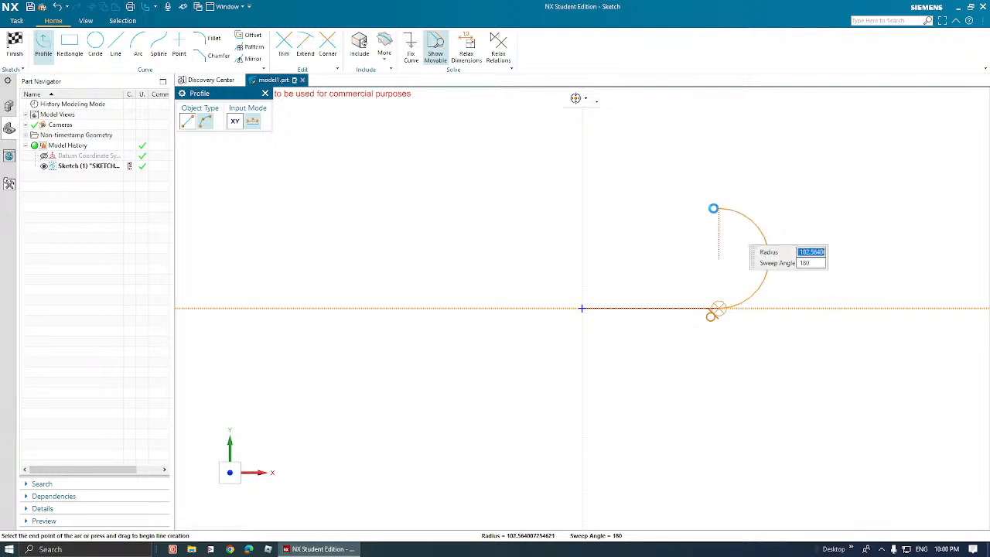
{"action": "left_click", "coordinate": [713, 209]}
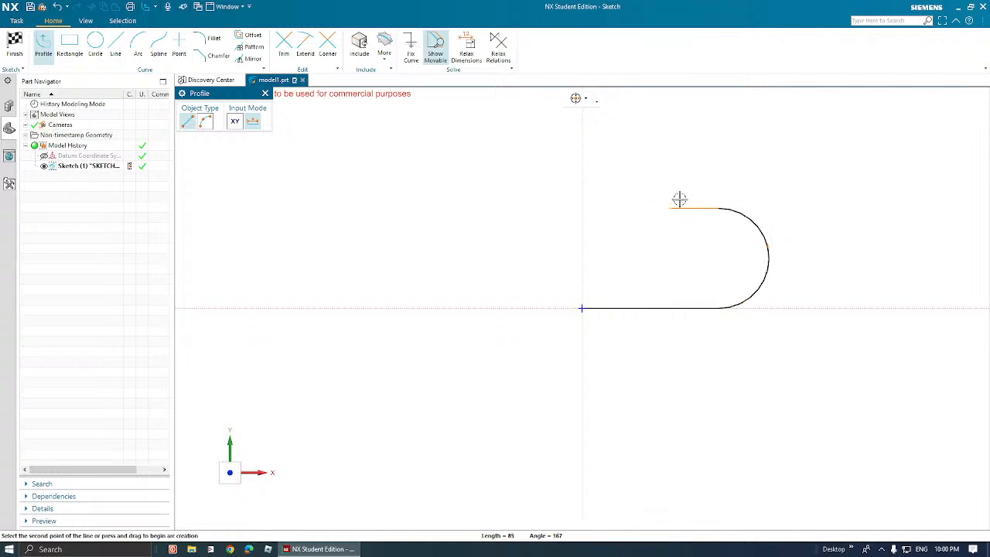
{"action": "left_click", "coordinate": [583, 209]}
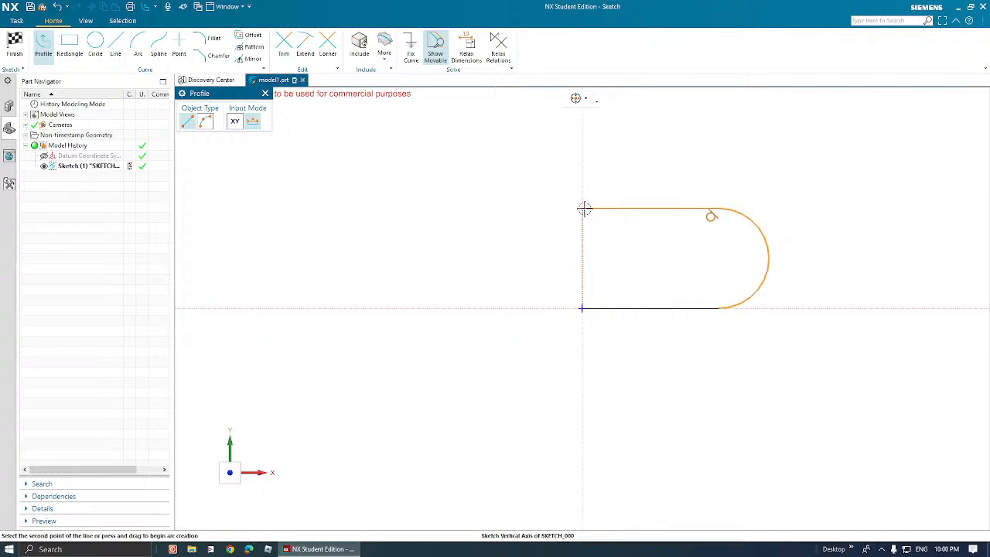
{"action": "left_click", "coordinate": [583, 308]}
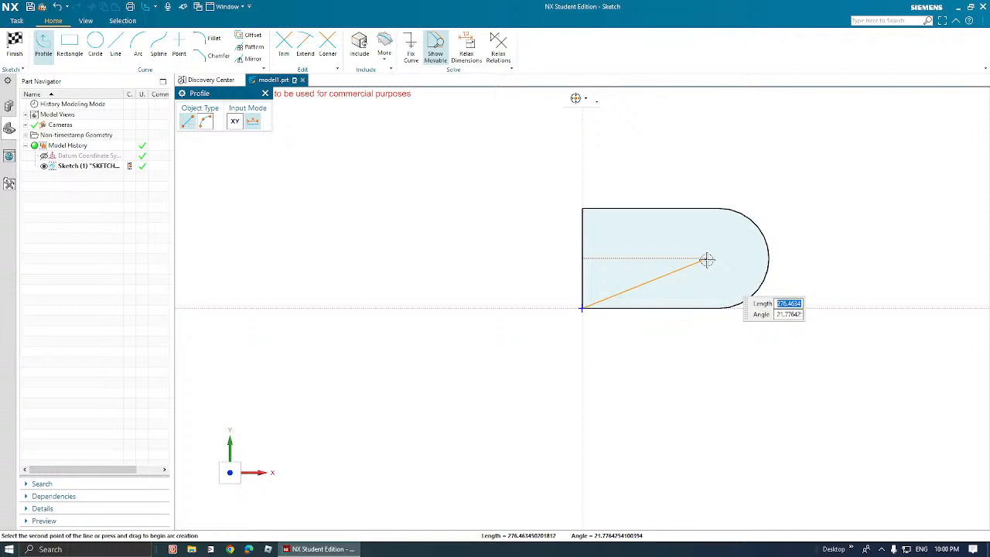
{"action": "key", "text": "Escape"}
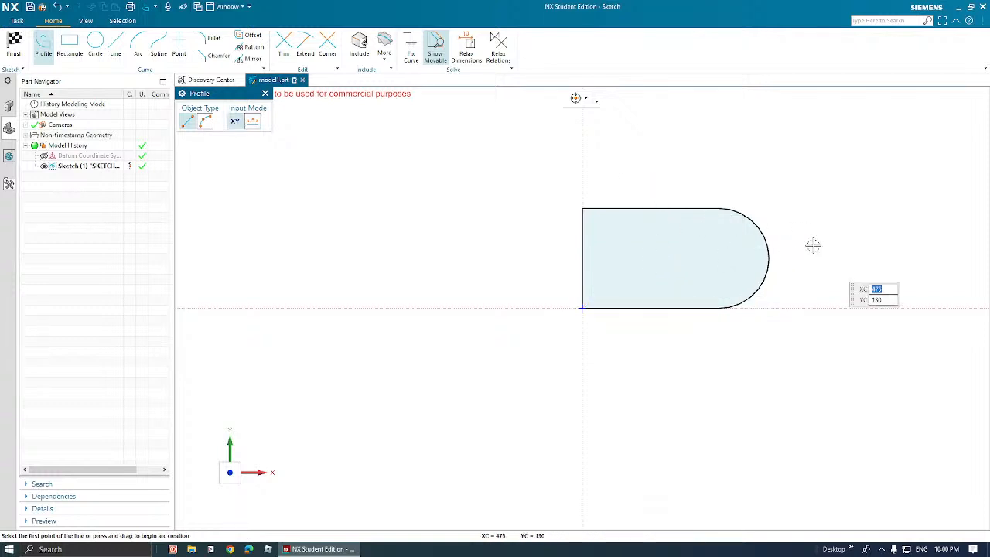
{"action": "key", "text": "Escape"}
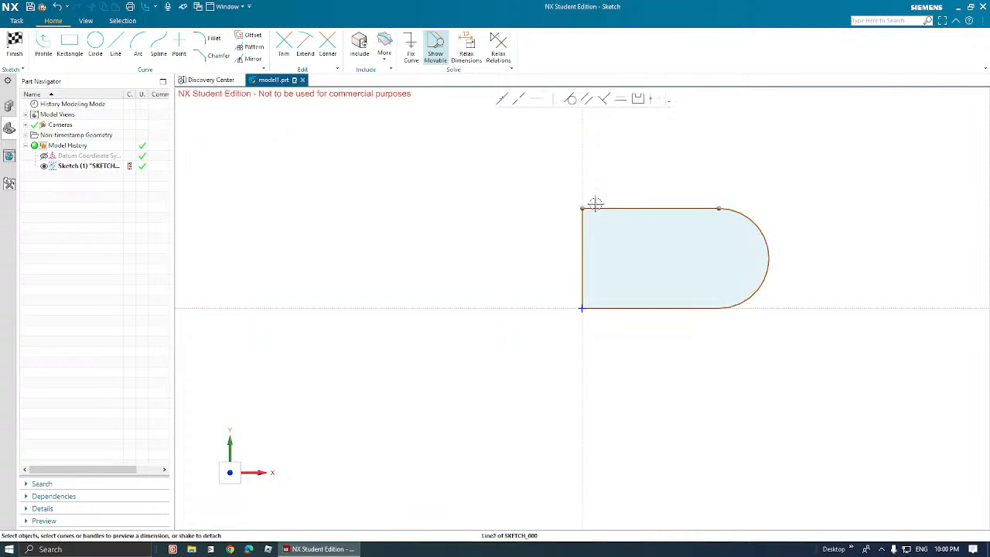
Enlarge the D-shaped profile by moving its upper line upward and its arc outward.
{"action": "mouse_move", "coordinate": [595, 203]}
{"action": "left_mouse_down"}
{"action": "mouse_move", "coordinate": [604, 179]}
{"action": "mouse_move", "coordinate": [629, 192]}
{"action": "mouse_move", "coordinate": [646, 167]}
{"action": "left_mouse_up"}
{"action": "mouse_move", "coordinate": [789, 214]}
{"action": "left_mouse_down"}
{"action": "mouse_move", "coordinate": [701, 224]}
{"action": "mouse_move", "coordinate": [814, 226]}
{"action": "left_mouse_up"}
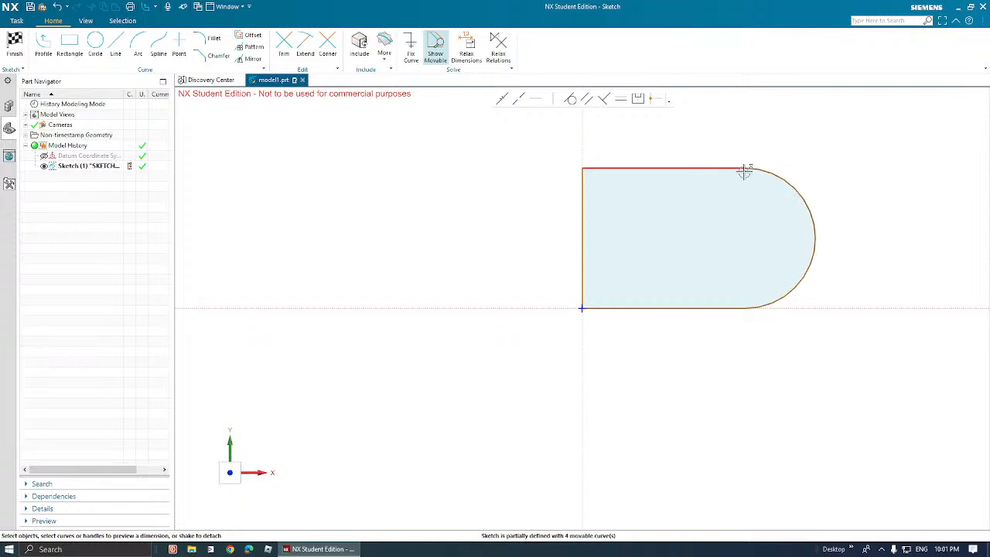
Shrink the D-shaped profile by its upper line-arc endpoint and dimension the lower line at 140 mm, scaling the entire sketch.
{"action": "left_click_drag", "start_coordinate": [743, 168], "coordinate": [651, 192]}
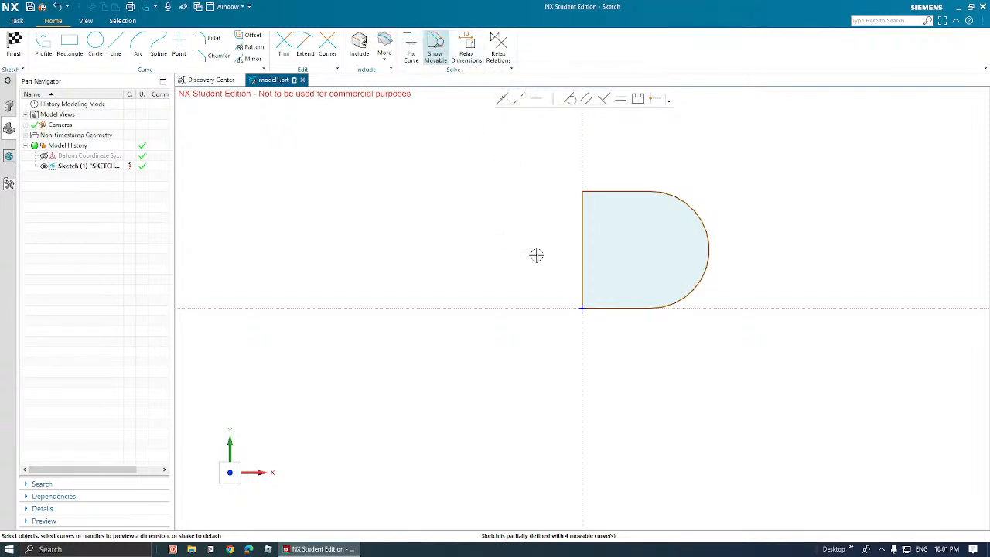
{"action": "left_click", "coordinate": [634, 307]}
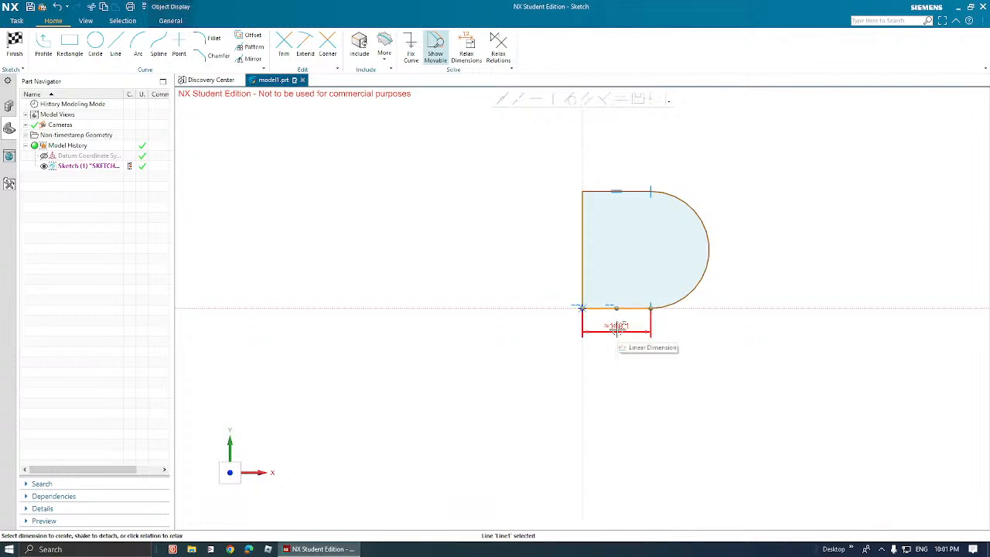
{"action": "left_click", "coordinate": [618, 328]}
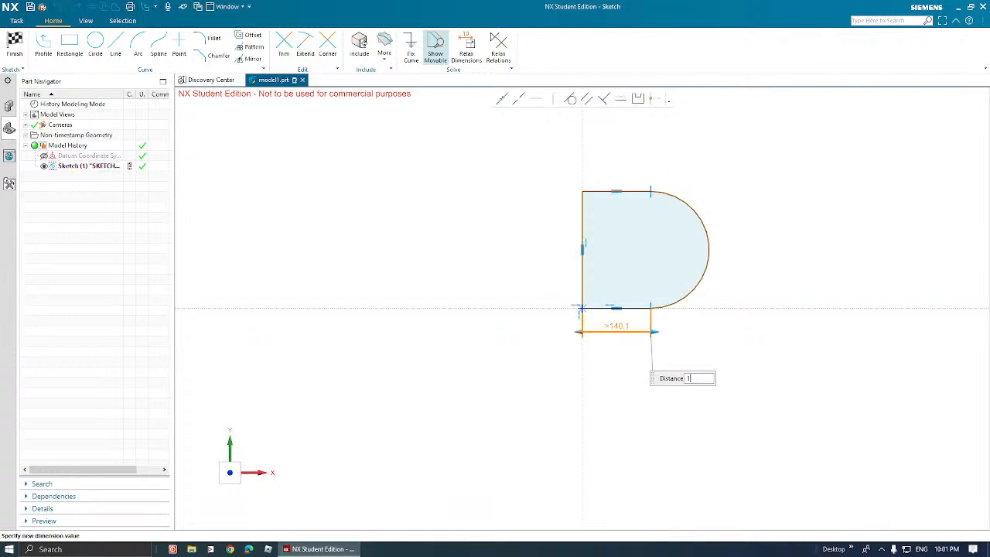
{"action": "type", "text": "140"}
{"action": "key", "text": "Return"}
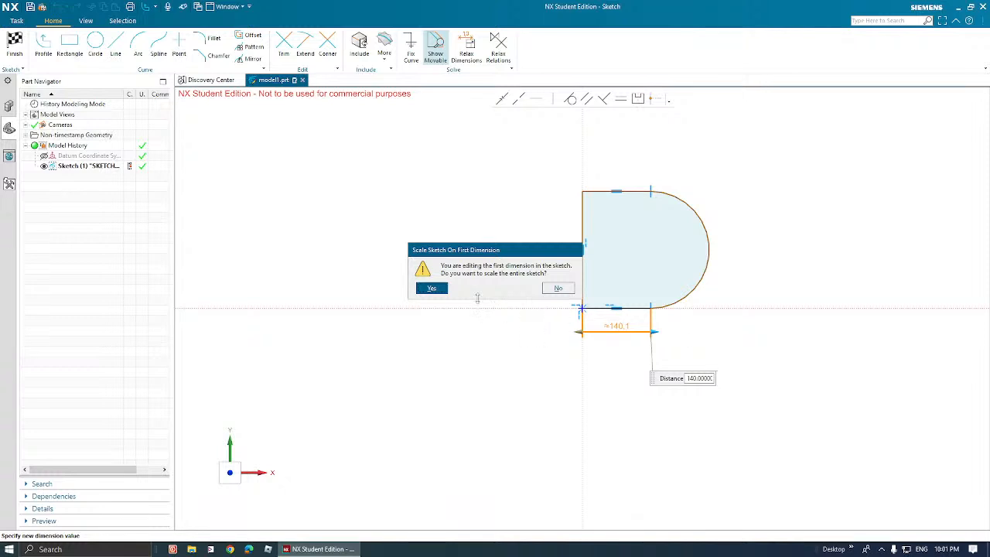
{"action": "left_click", "coordinate": [433, 288]}
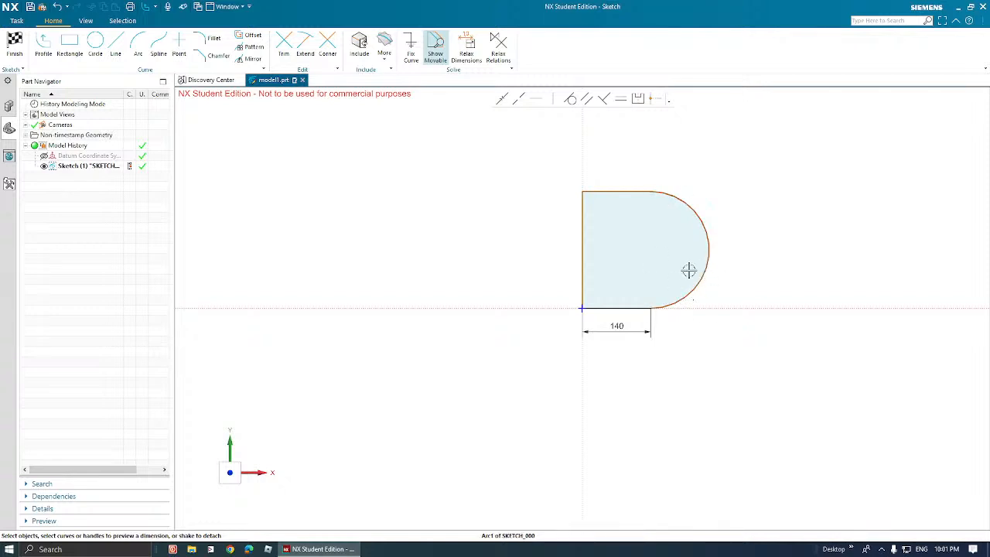
Dimension the arc of the D-shaped profile with a radius of 50 mm.
{"action": "left_click", "coordinate": [711, 256]}
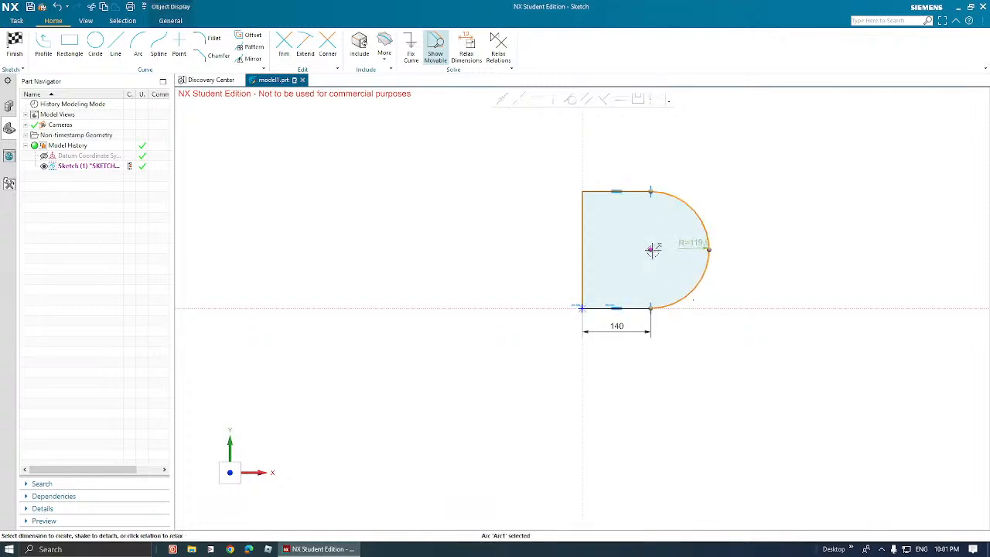
{"action": "left_click_drag", "start_coordinate": [719, 253], "coordinate": [851, 247]}
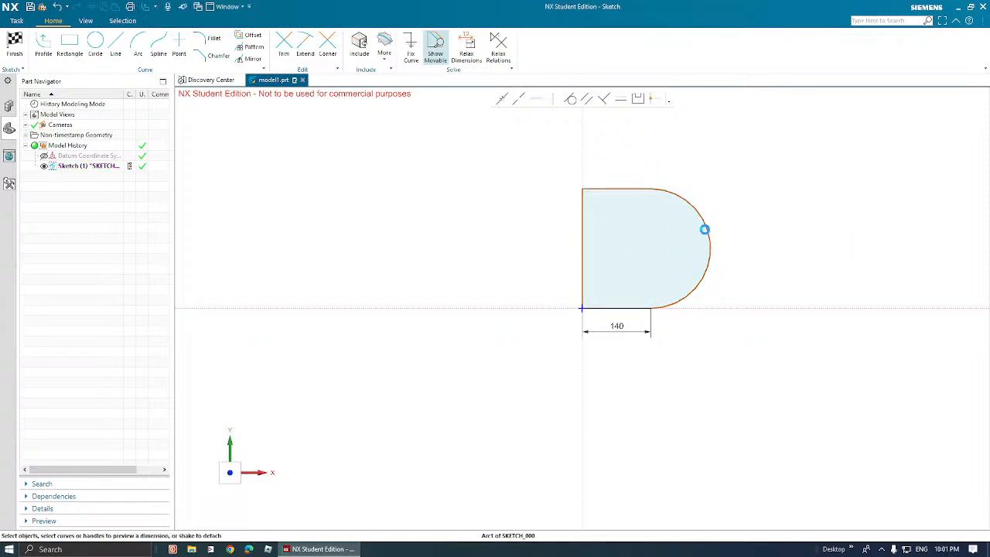
{"action": "left_click", "coordinate": [704, 228]}
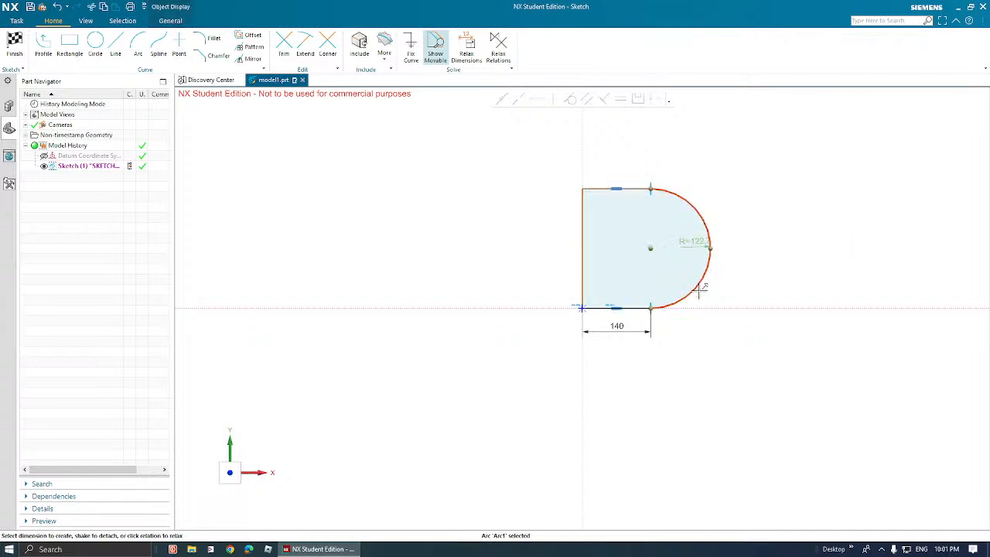
{"action": "double_click", "coordinate": [691, 241]}
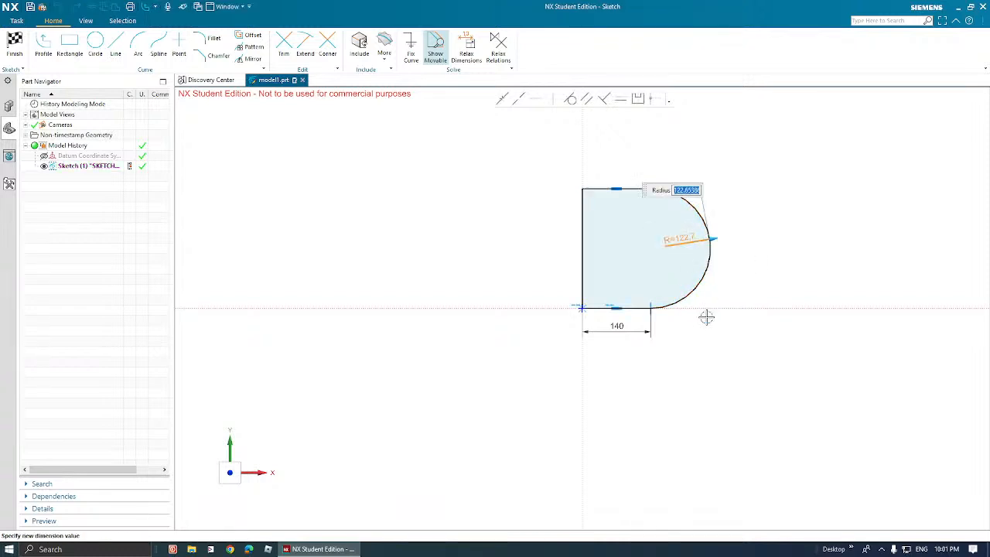
{"action": "type", "text": "50"}
{"action": "key", "text": "Return"}
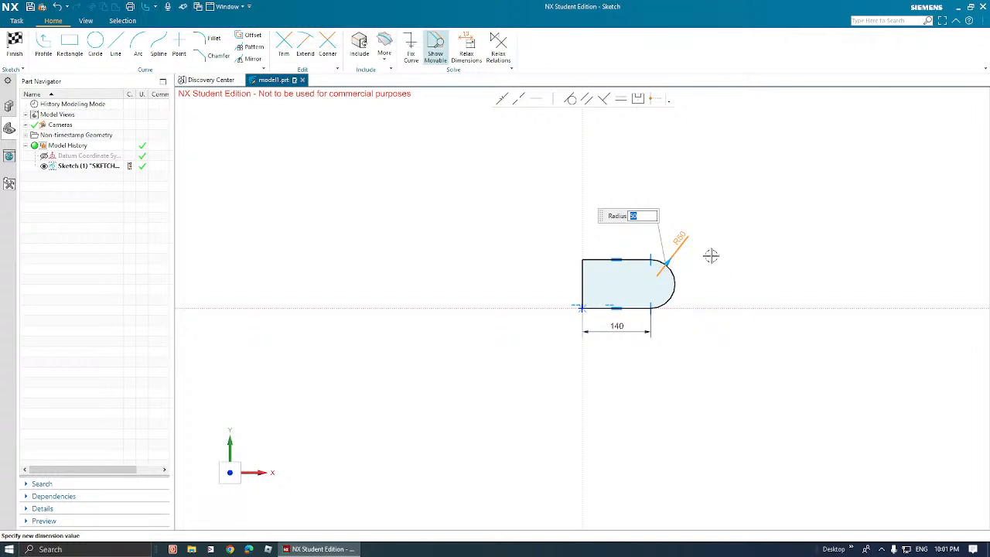
{"action": "middle_click", "coordinate": [711, 255]}
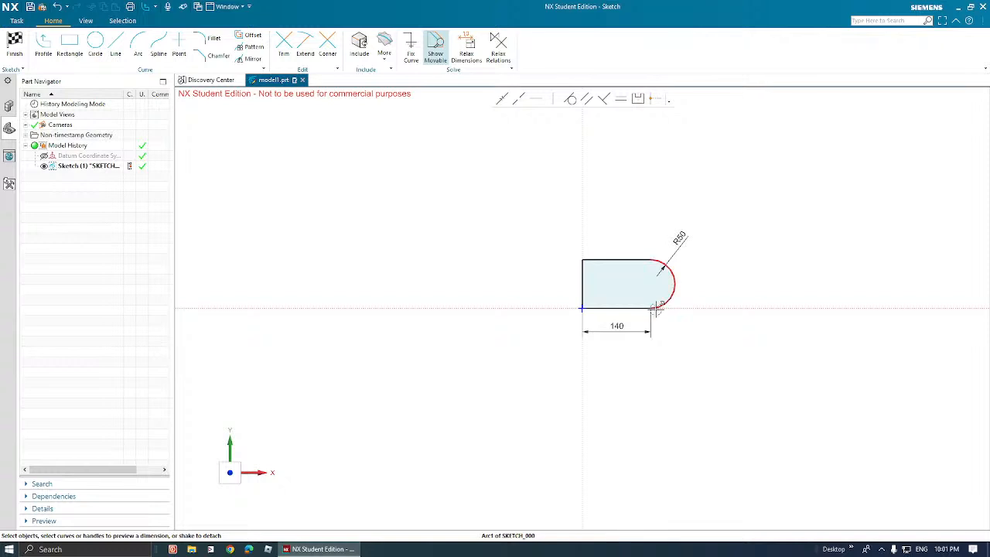
Delete the arc's radius dimension and enlarge the profile by moving its upper line upward to a height of about 154 mm.
{"action": "scroll", "coordinate": [681, 253], "scroll_direction": "up", "scroll_amount": 5}
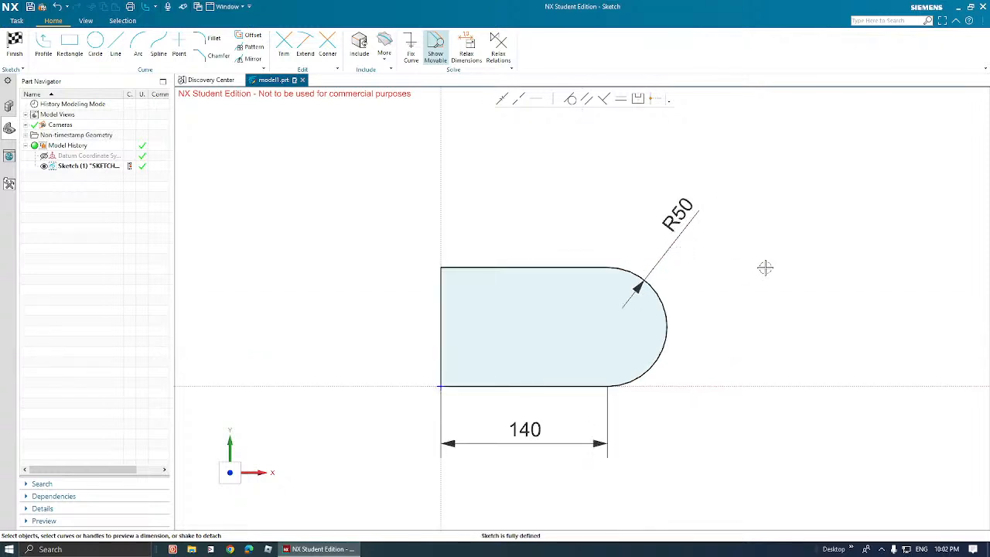
{"action": "left_click", "coordinate": [689, 221]}
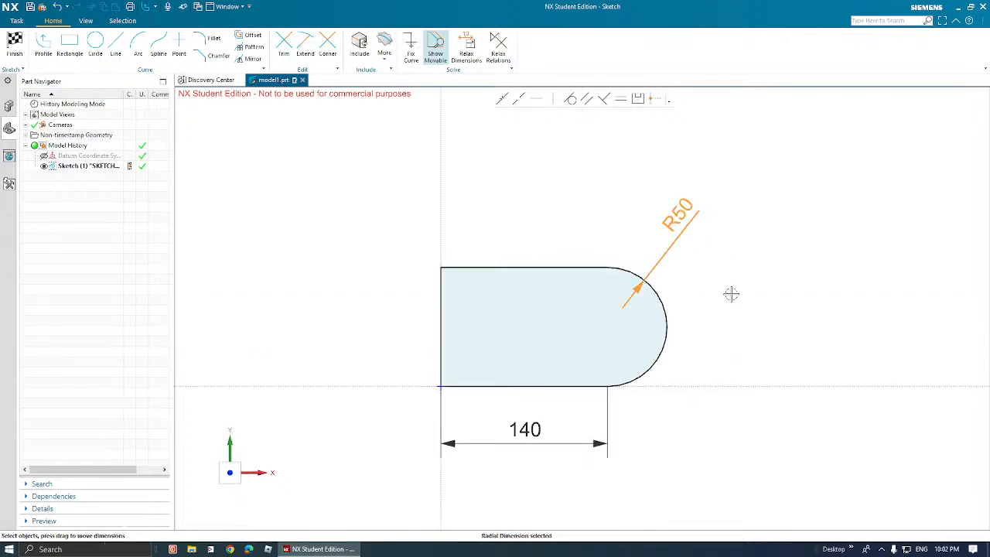
{"action": "key", "text": "Delete"}
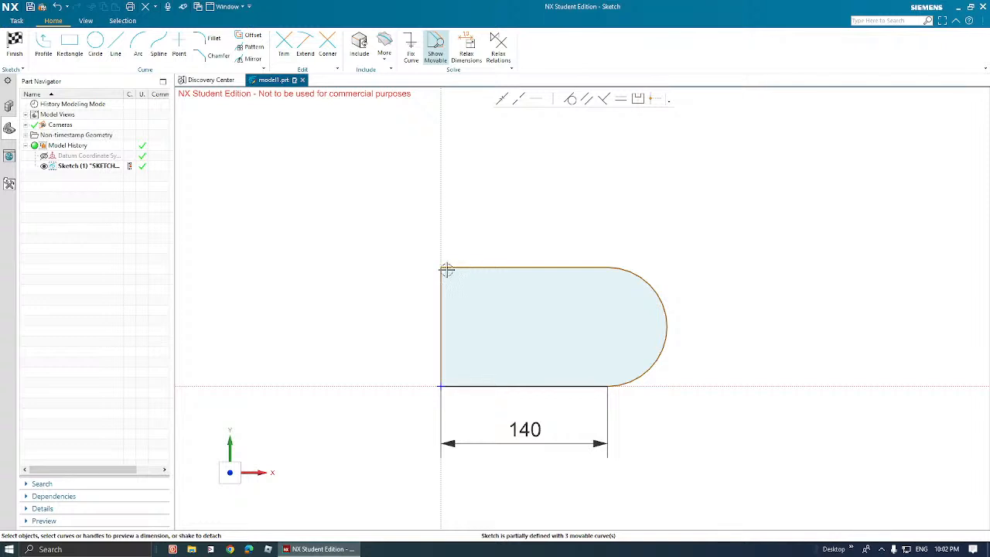
{"action": "left_click_drag", "start_coordinate": [541, 266], "coordinate": [535, 204]}
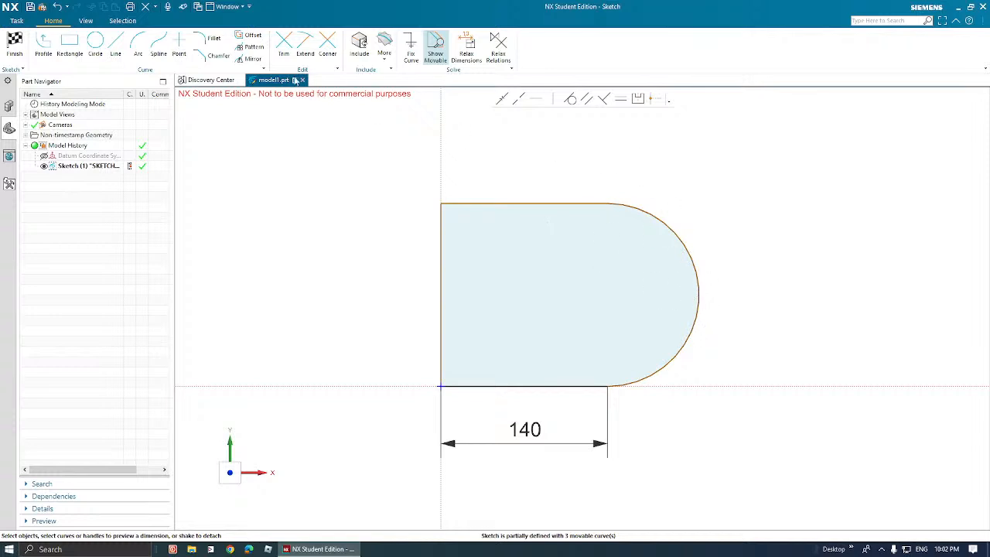
Dimension the vertical closing line of the profile at 150 mm.
{"action": "left_click", "coordinate": [439, 255]}
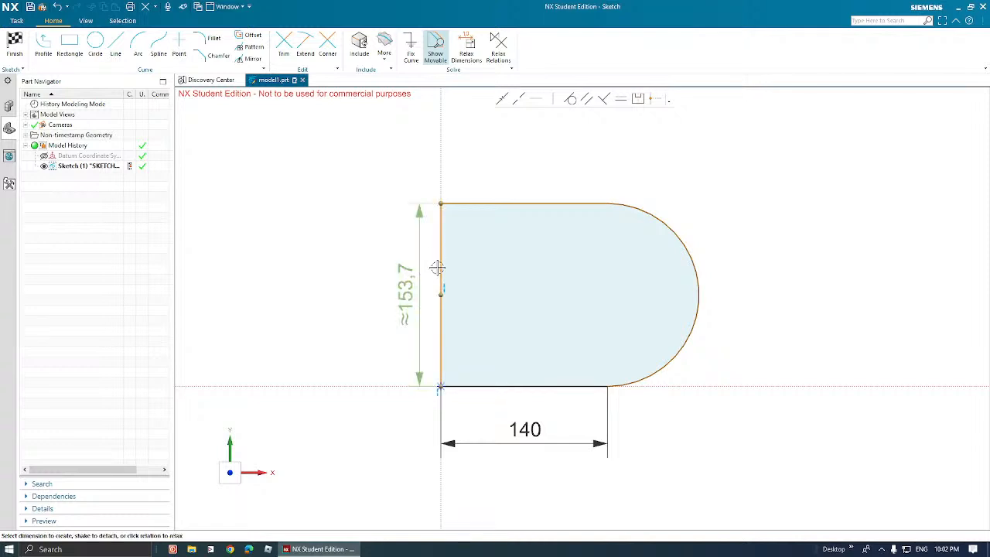
{"action": "left_click", "coordinate": [405, 289]}
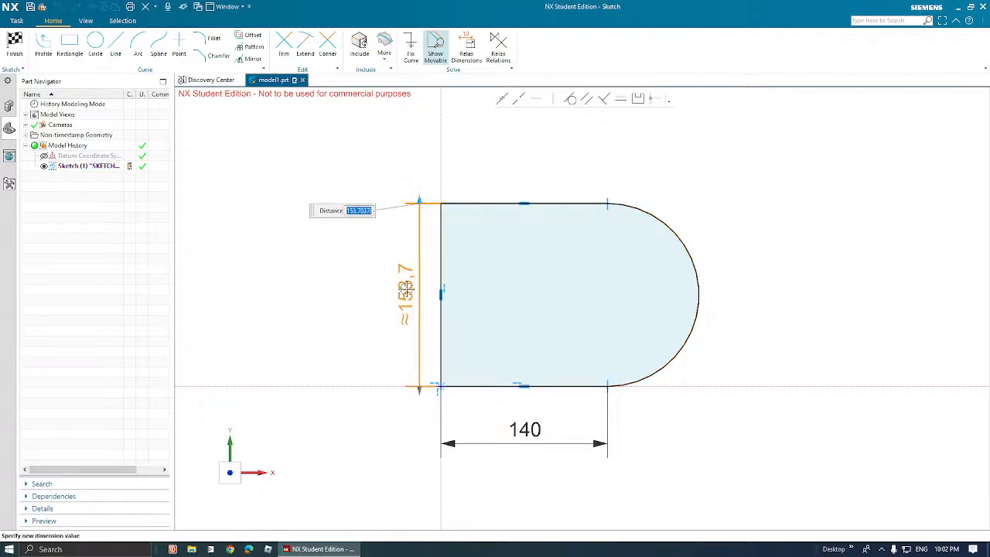
{"action": "key", "text": "Return"}
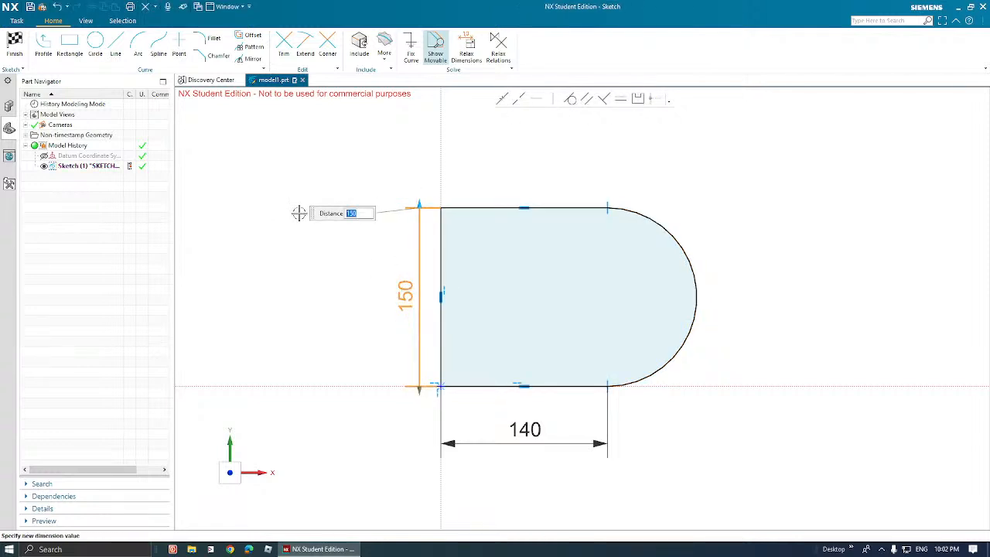
Add a radius dimension to the profile's arc and set it to 60 mm.
{"action": "left_click", "coordinate": [685, 244]}
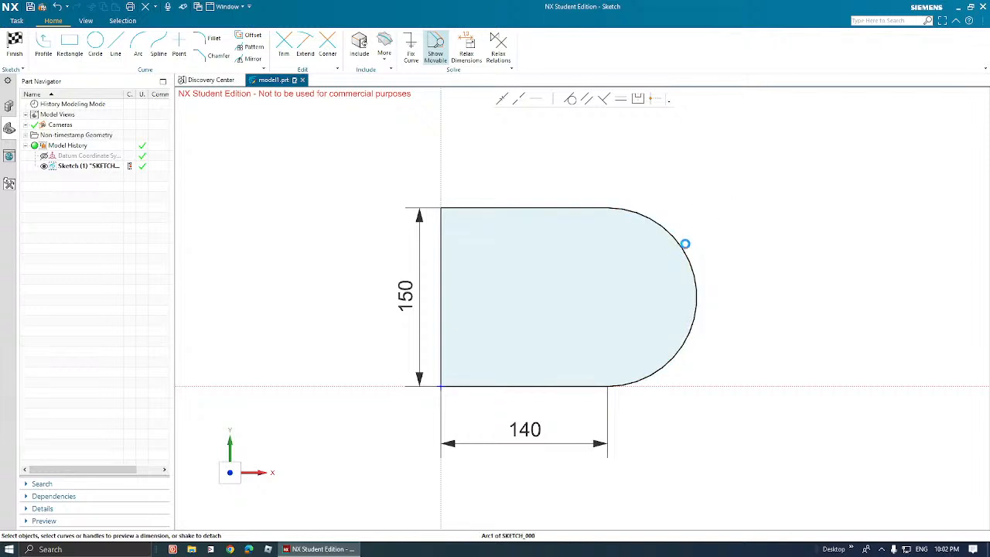
{"action": "left_click", "coordinate": [770, 266]}
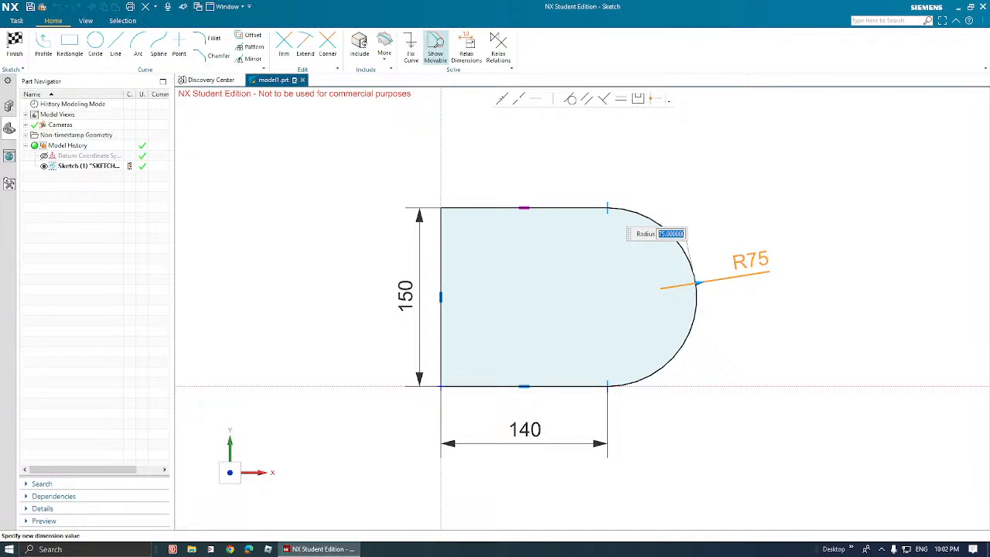
{"action": "type", "text": "60"}
{"action": "key", "text": "Return"}
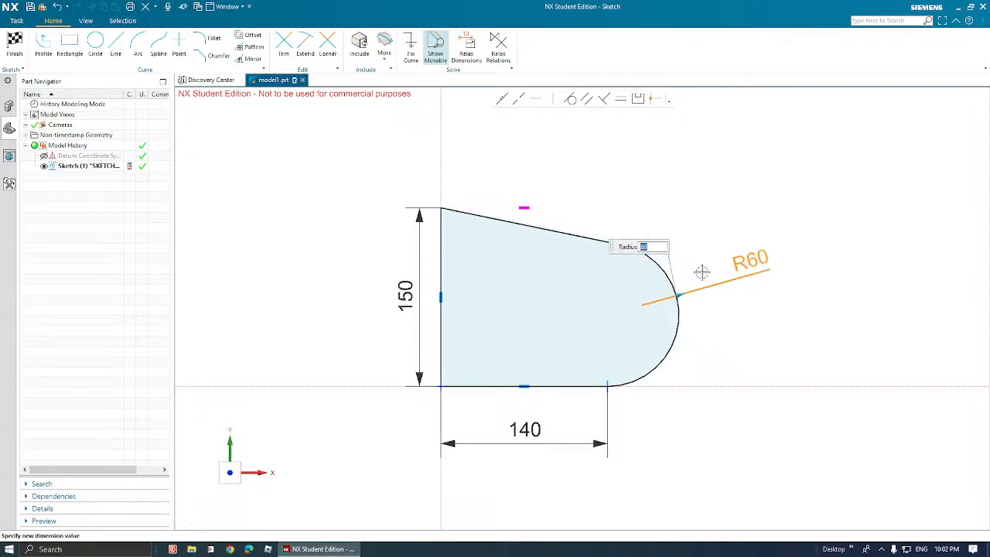
{"action": "middle_click", "coordinate": [738, 329]}
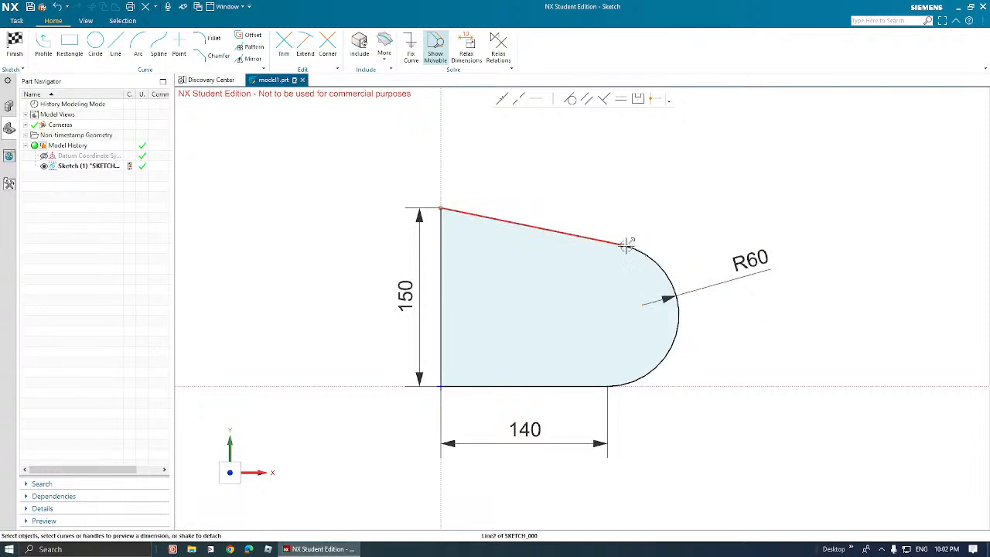
Check the angle between the lower line and the sloped upper line, and the dimensions and options offered for the upper line.
{"action": "left_click", "coordinate": [555, 385]}
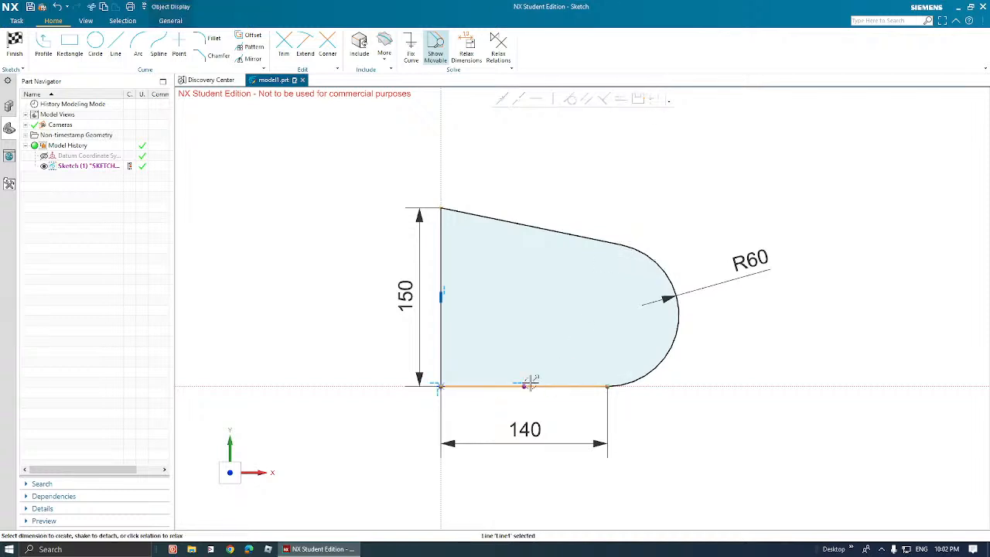
{"action": "left_click", "coordinate": [553, 231]}
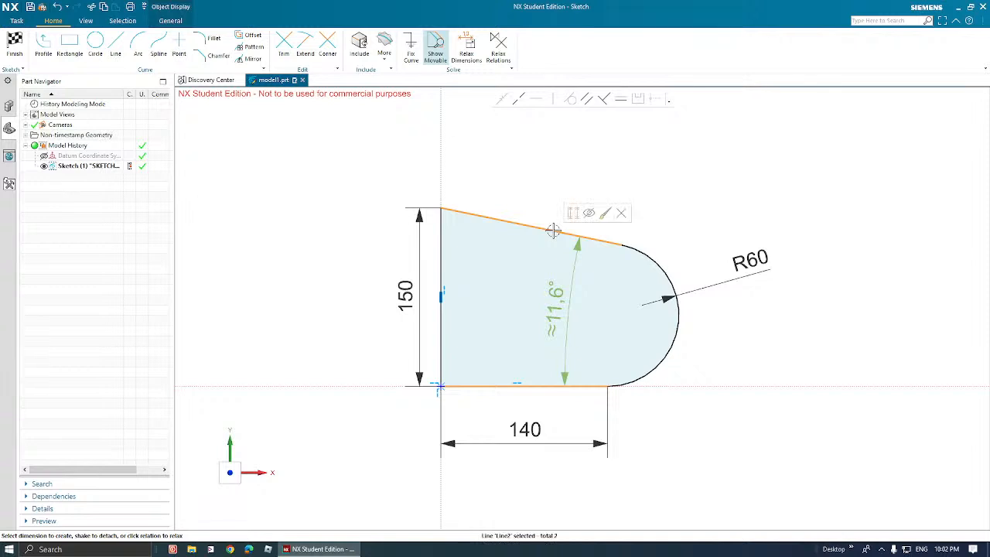
{"action": "left_click", "coordinate": [533, 186]}
{"action": "left_click", "coordinate": [545, 225]}
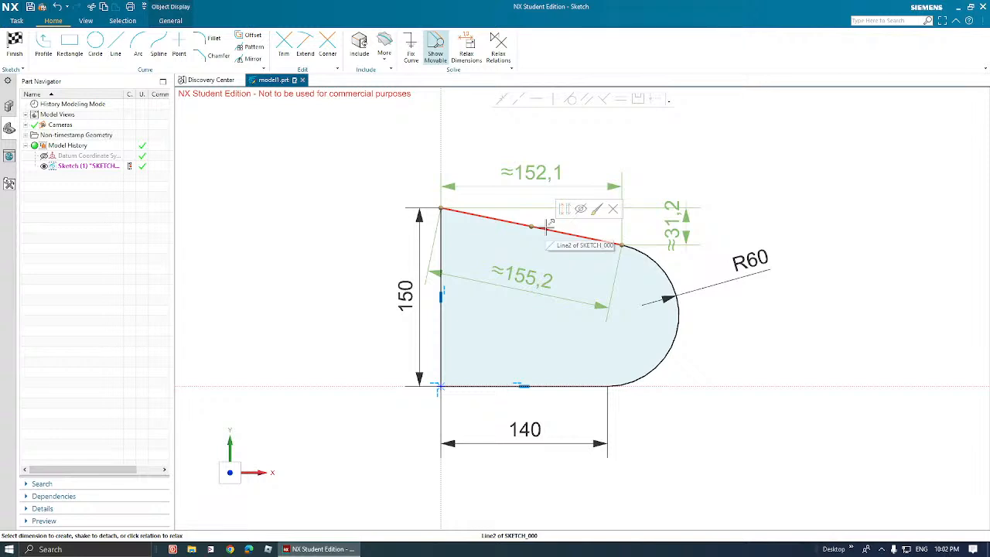
{"action": "right_click", "coordinate": [547, 225]}
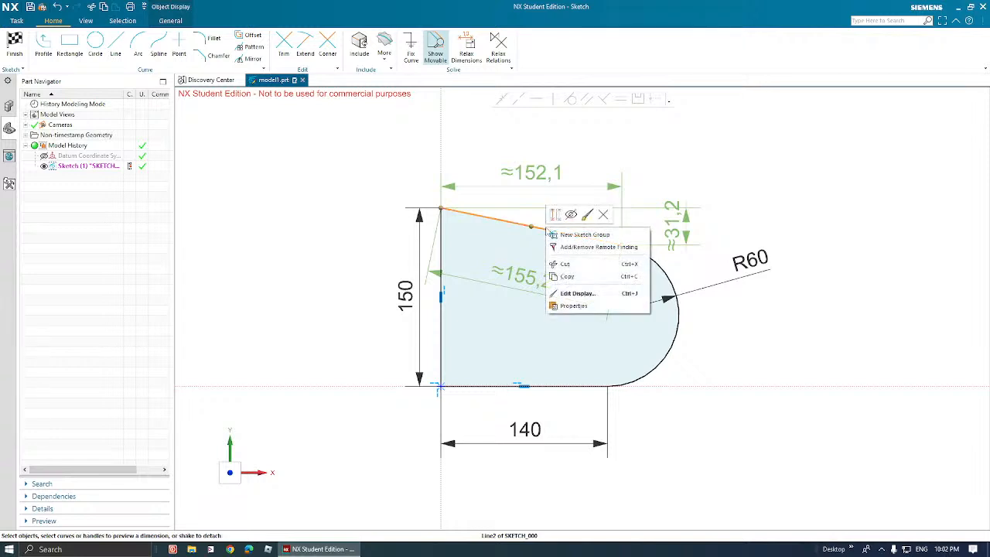
{"action": "left_click", "coordinate": [548, 138]}
{"action": "left_click", "coordinate": [547, 130]}
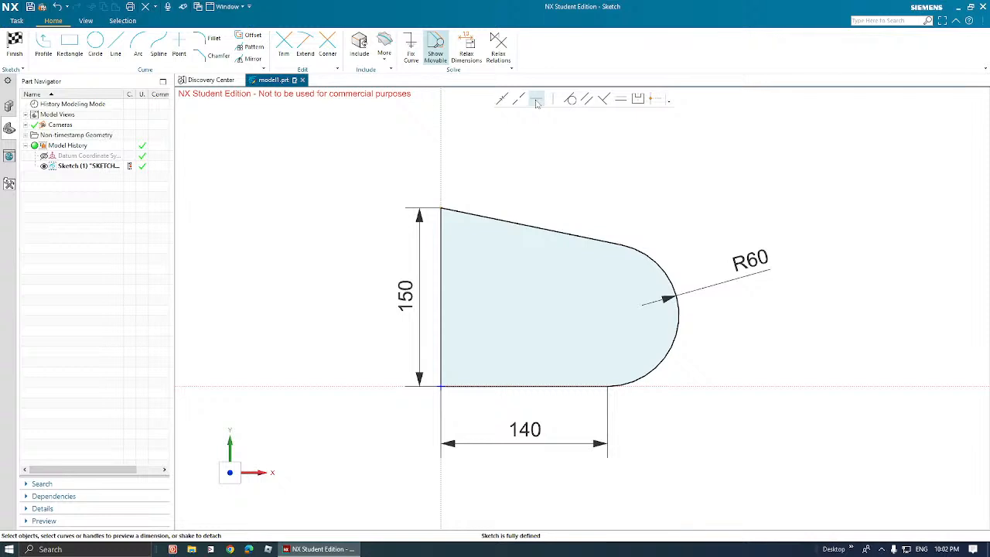
Apply Make Horizontal to the sloped upper line of the profile.
{"action": "left_click", "coordinate": [536, 99]}
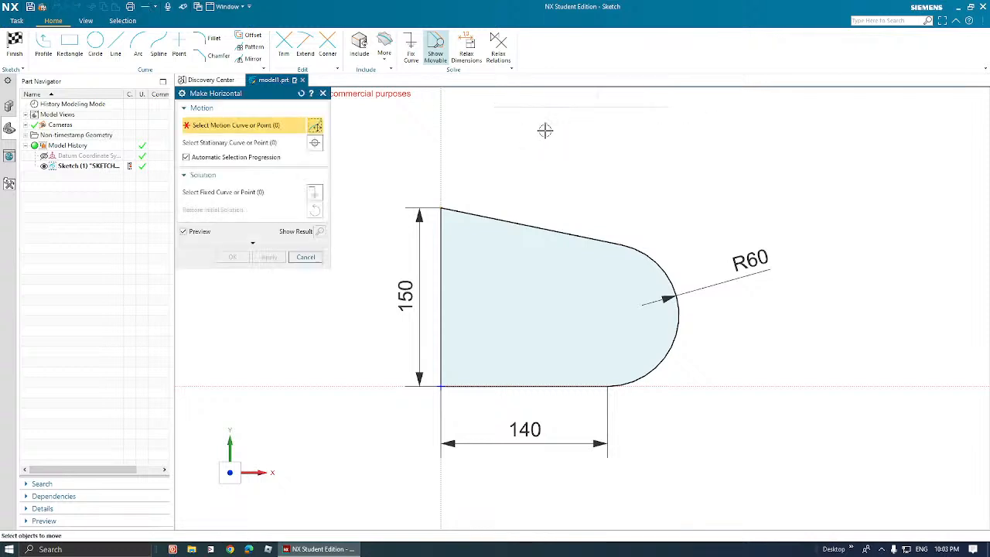
{"action": "left_click", "coordinate": [551, 227]}
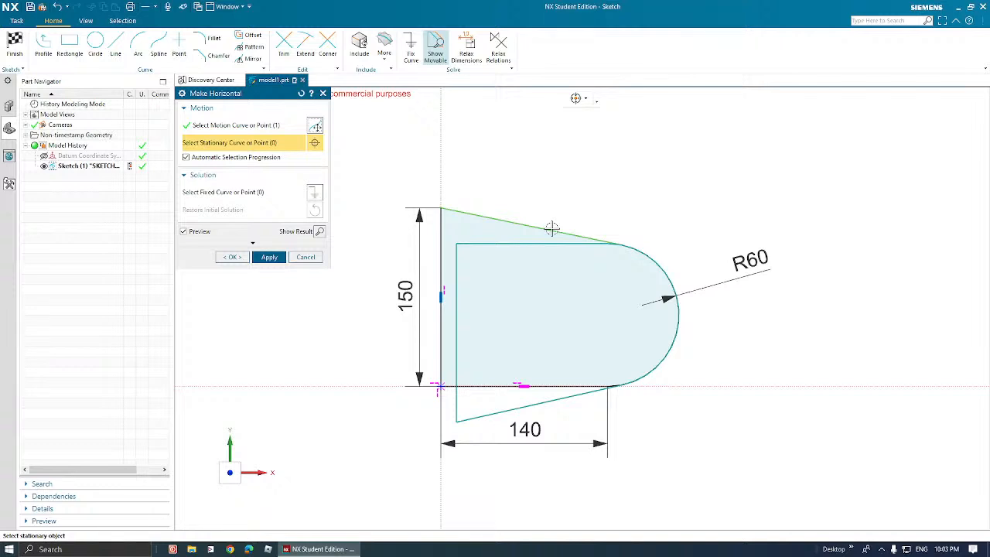
{"action": "left_click", "coordinate": [232, 257]}
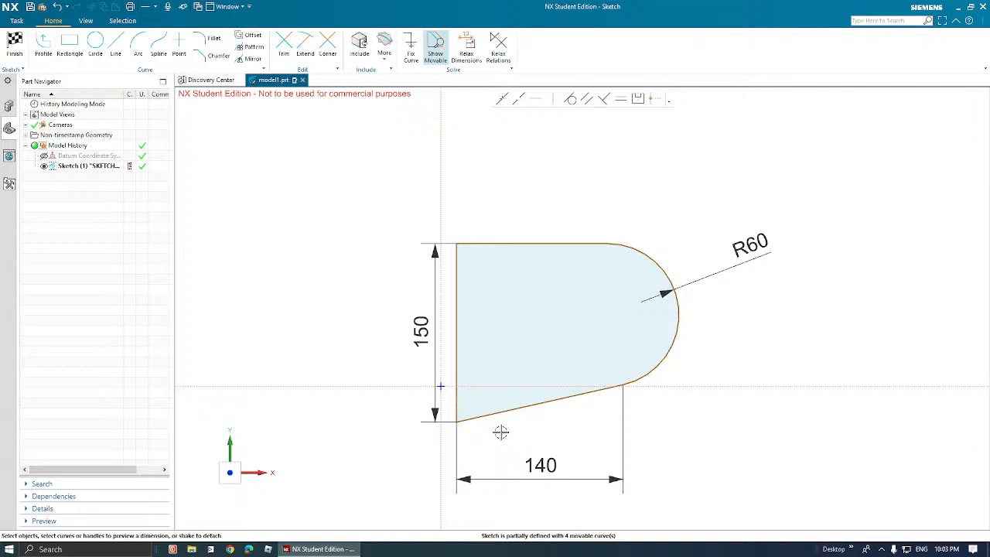
{"action": "left_click", "coordinate": [536, 98]}
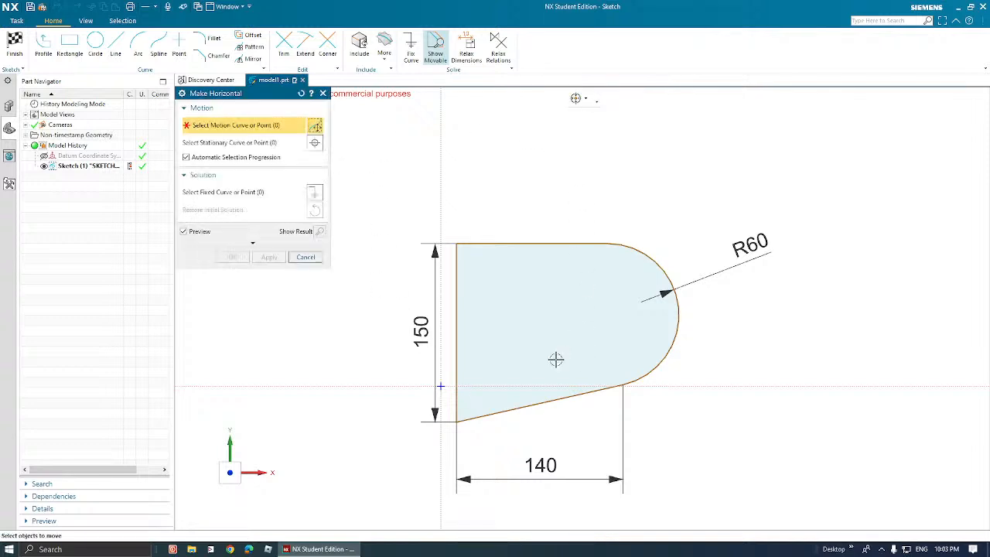
{"action": "left_click", "coordinate": [542, 400]}
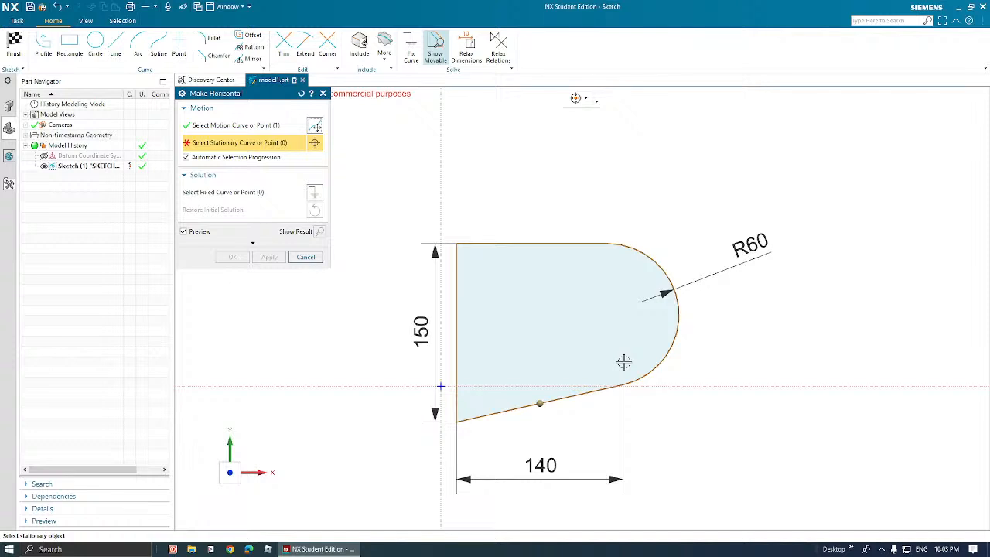
{"action": "left_click", "coordinate": [306, 257]}
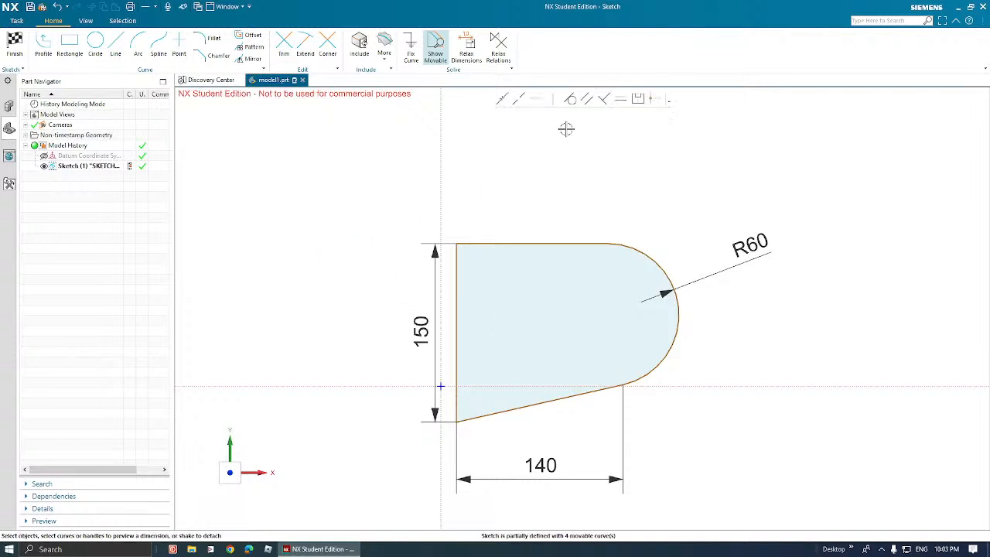
Apply Make Horizontal to the sloped lower line of the profile.
{"action": "left_click", "coordinate": [535, 99]}
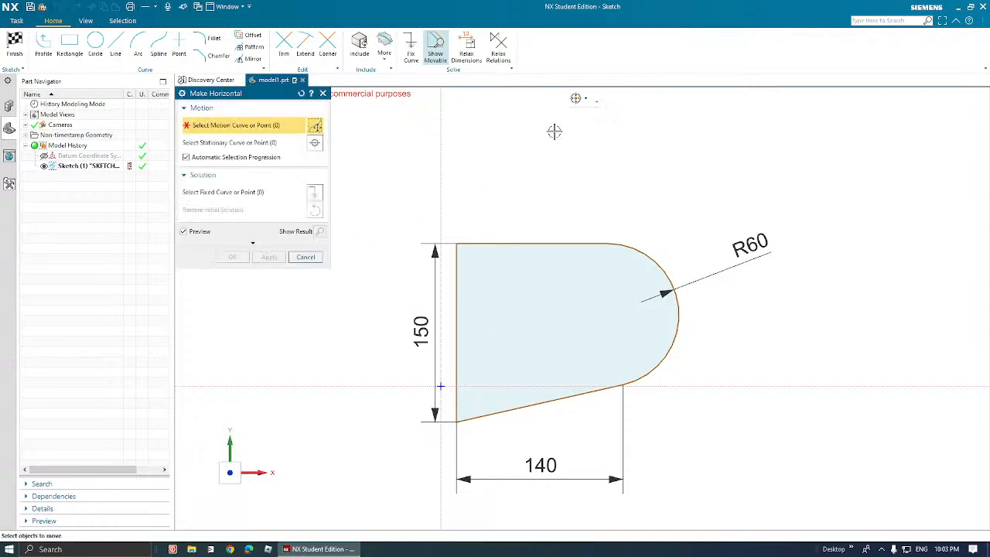
{"action": "left_click", "coordinate": [574, 395]}
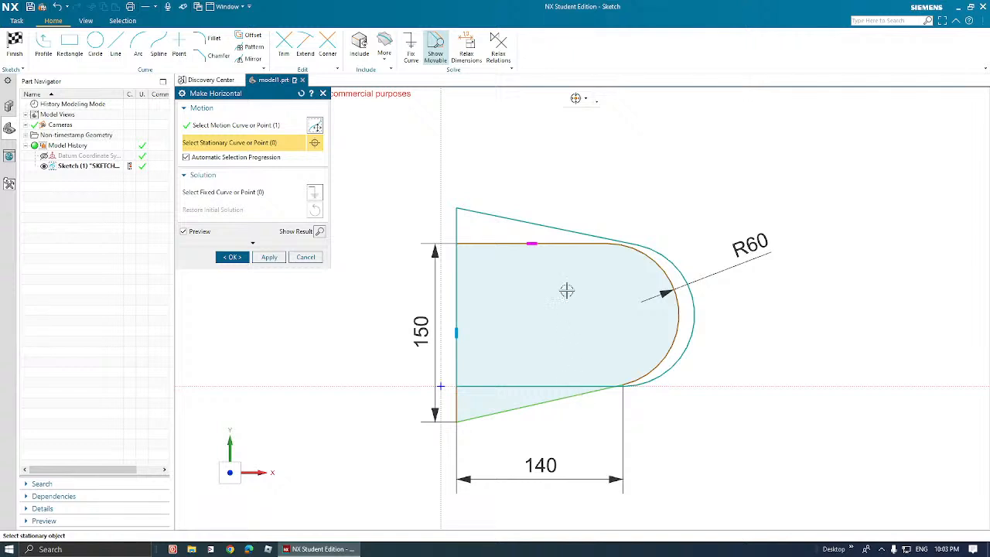
{"action": "middle_click", "coordinate": [570, 178]}
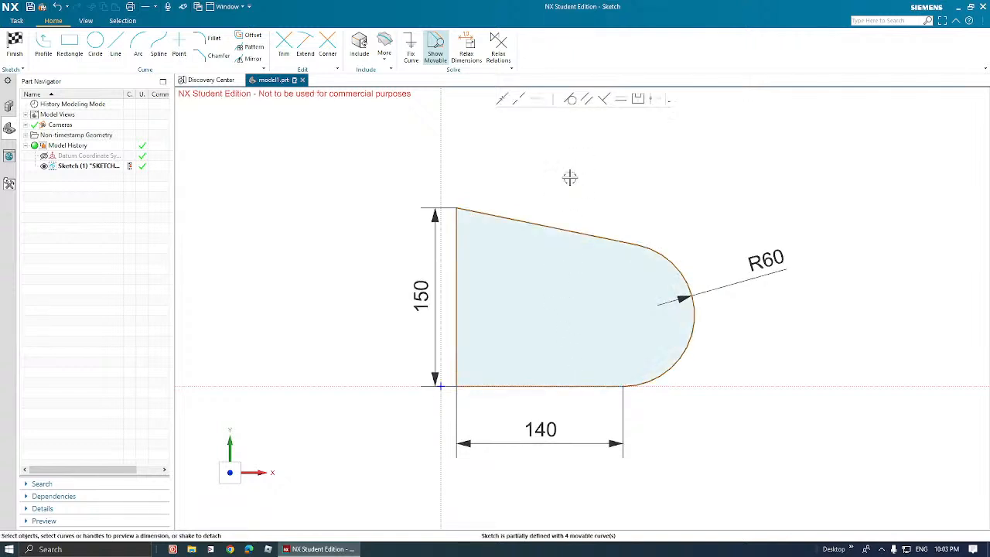
{"action": "left_click", "coordinate": [570, 178]}
Move the profile so the corner between its vertical line and lower line coincides with the sketch origin.
{"action": "left_click", "coordinate": [465, 379]}
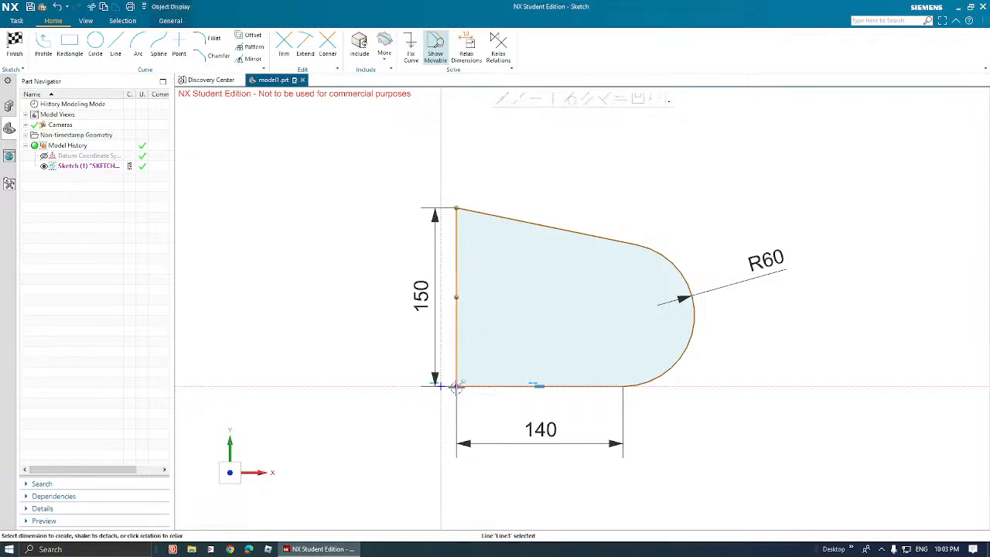
{"action": "left_click_drag", "start_coordinate": [466, 377], "coordinate": [440, 380]}
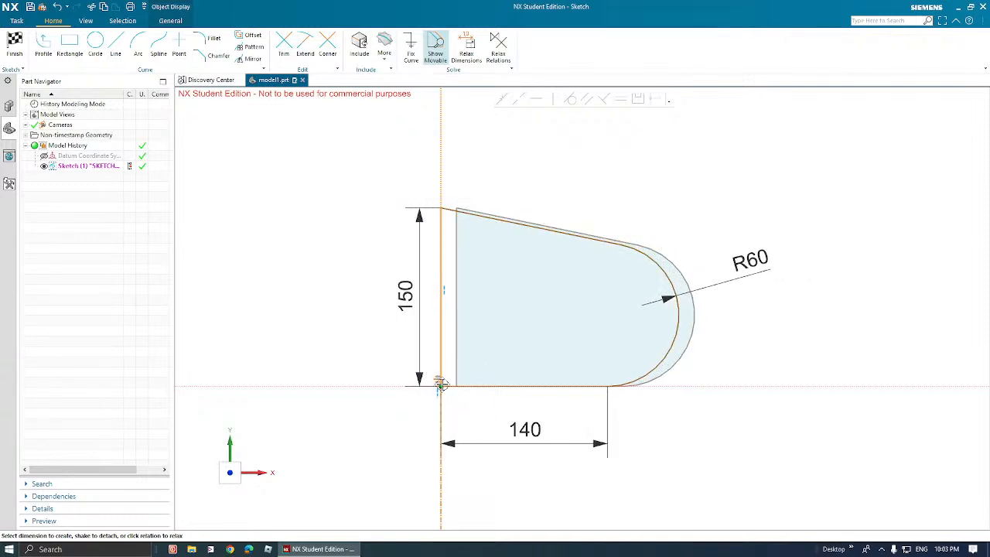
{"action": "left_click", "coordinate": [522, 184]}
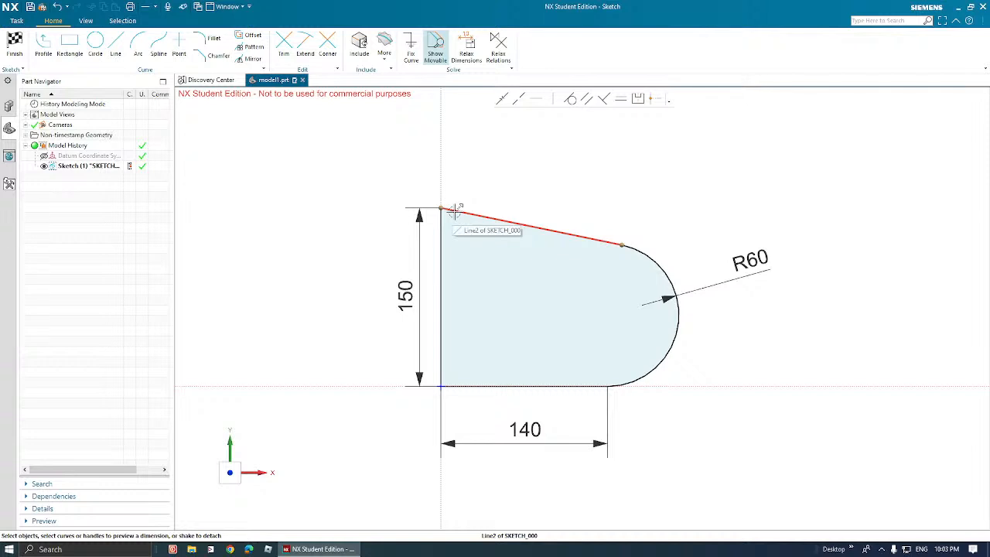
{"action": "left_click", "coordinate": [536, 100]}
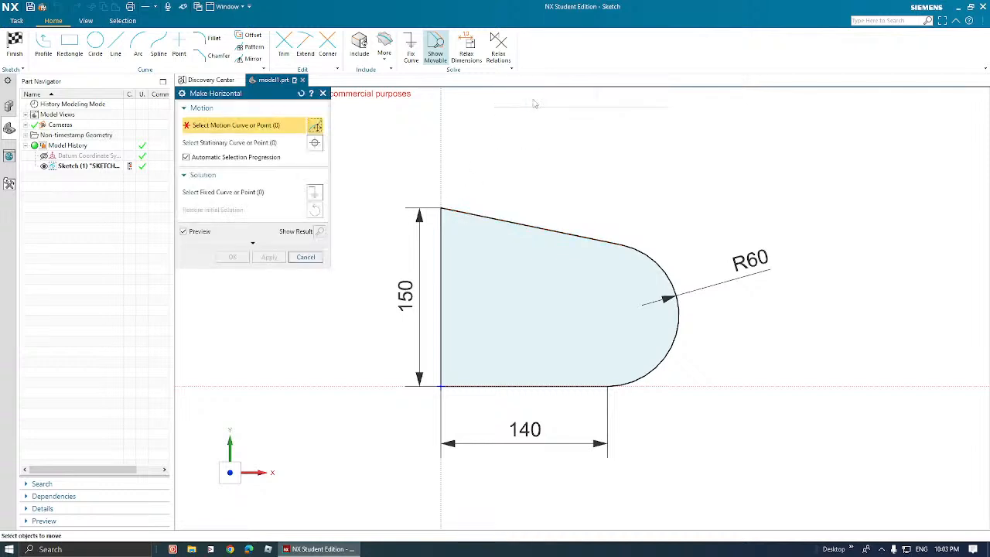
{"action": "left_click", "coordinate": [569, 236]}
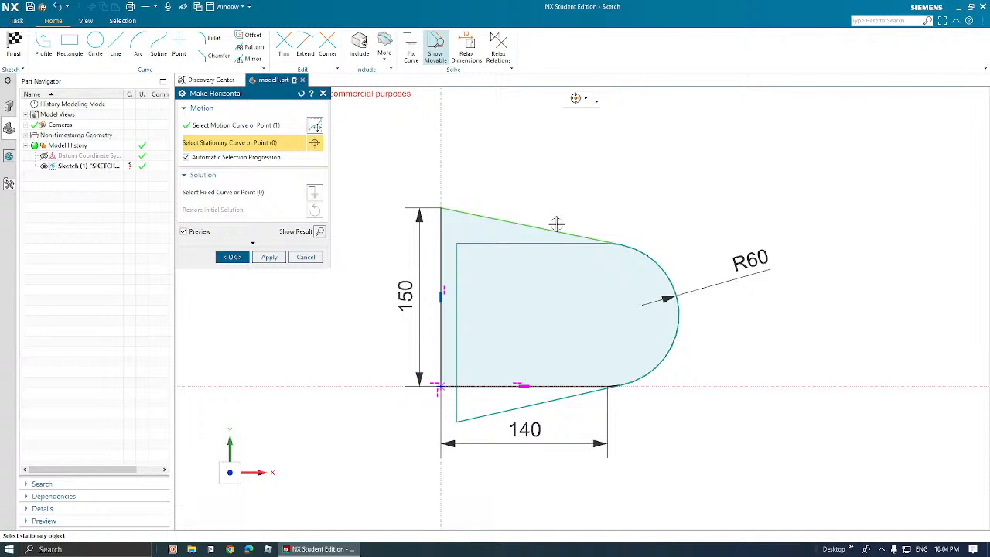
{"action": "left_click", "coordinate": [308, 256]}
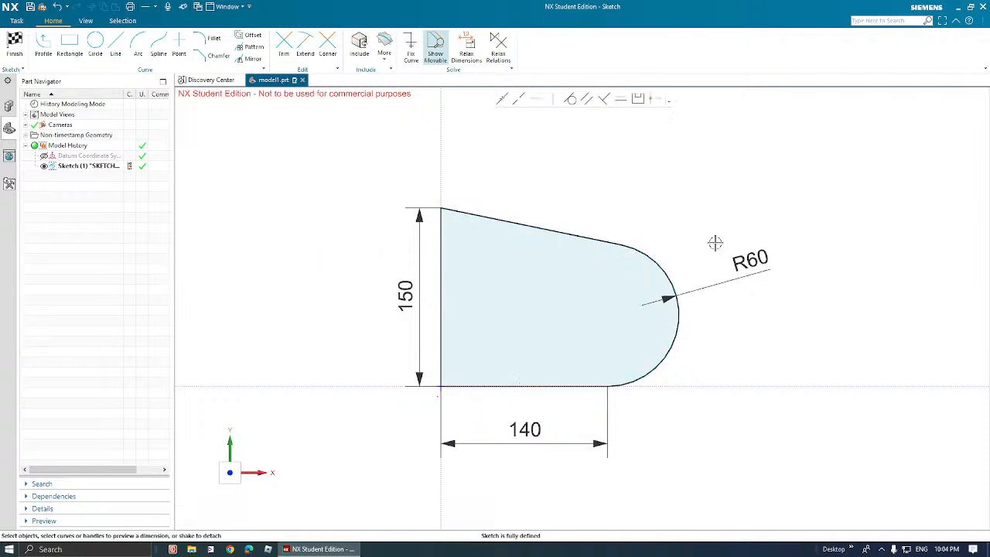
Check the relations of the profile's arc and the angle between the arc and the sloped upper line.
{"action": "left_click", "coordinate": [660, 266]}
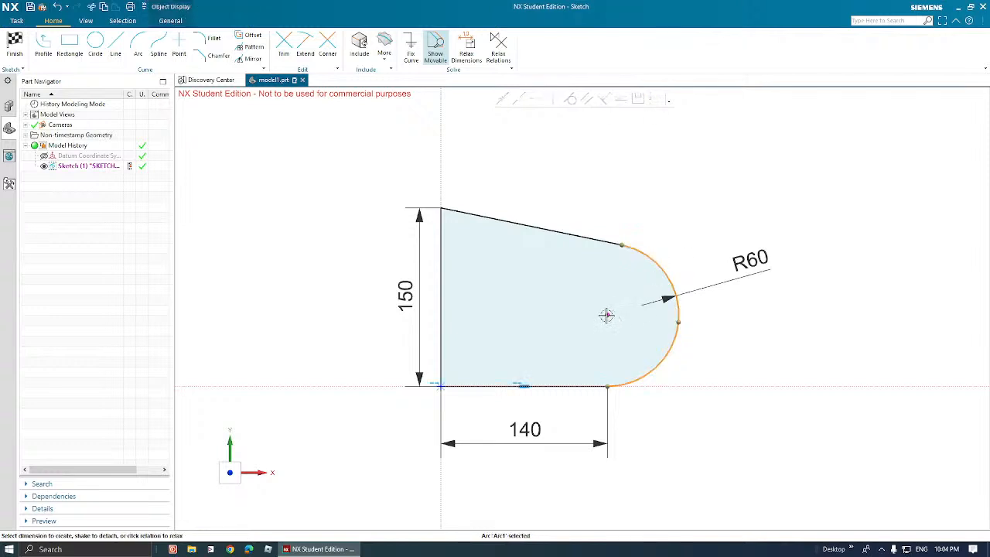
{"action": "key", "text": "Escape"}
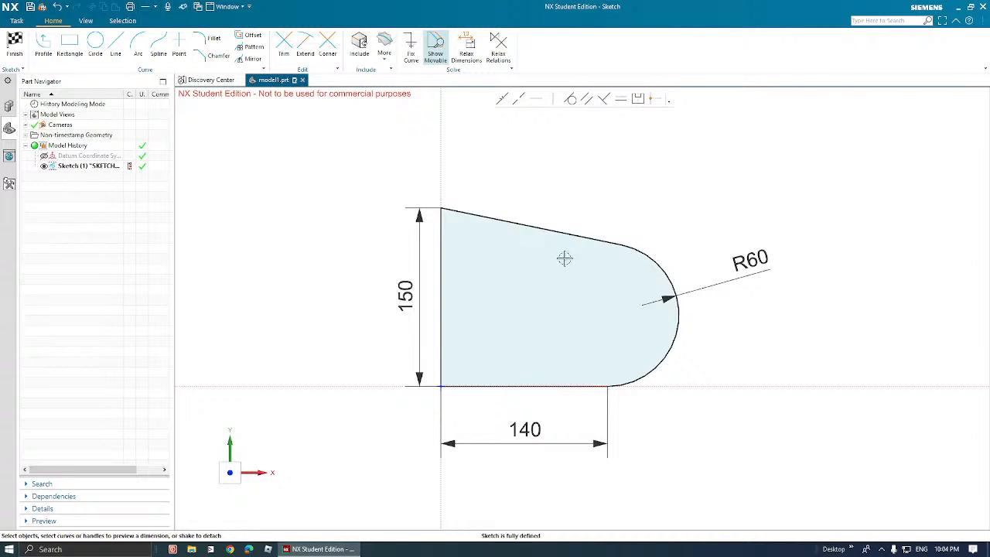
{"action": "left_click", "coordinate": [650, 258]}
{"action": "left_click", "coordinate": [603, 242]}
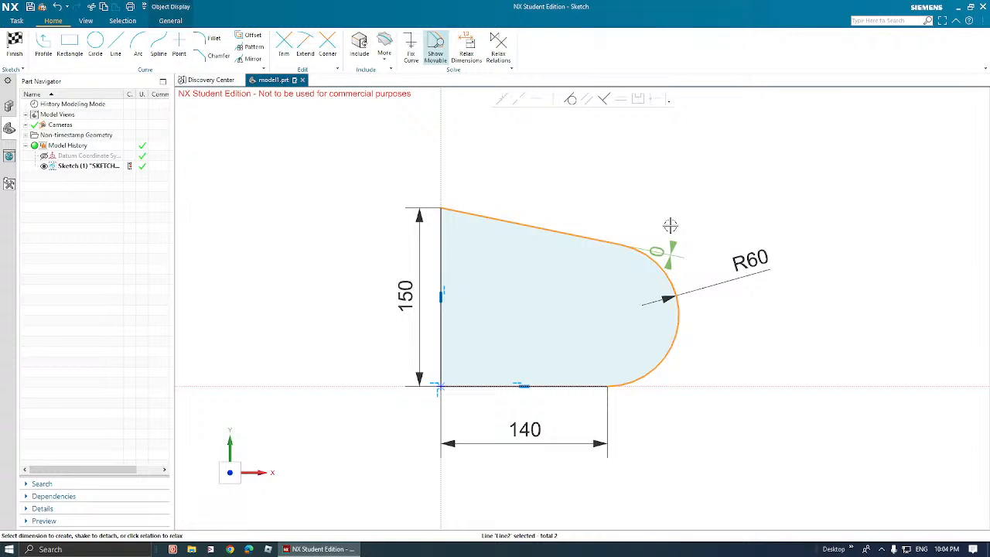
{"action": "left_click", "coordinate": [670, 224]}
{"action": "left_click", "coordinate": [646, 260]}
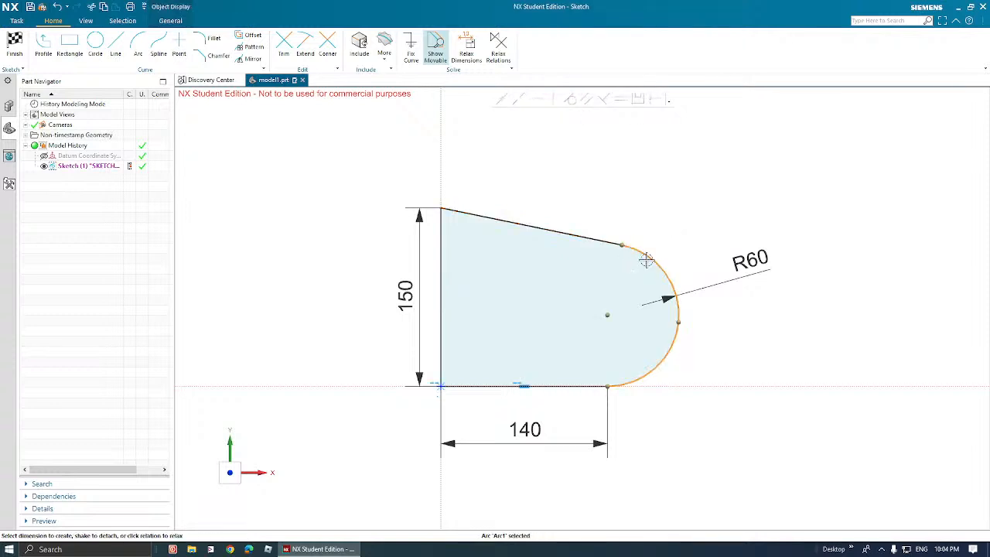
{"action": "left_click", "coordinate": [675, 223]}
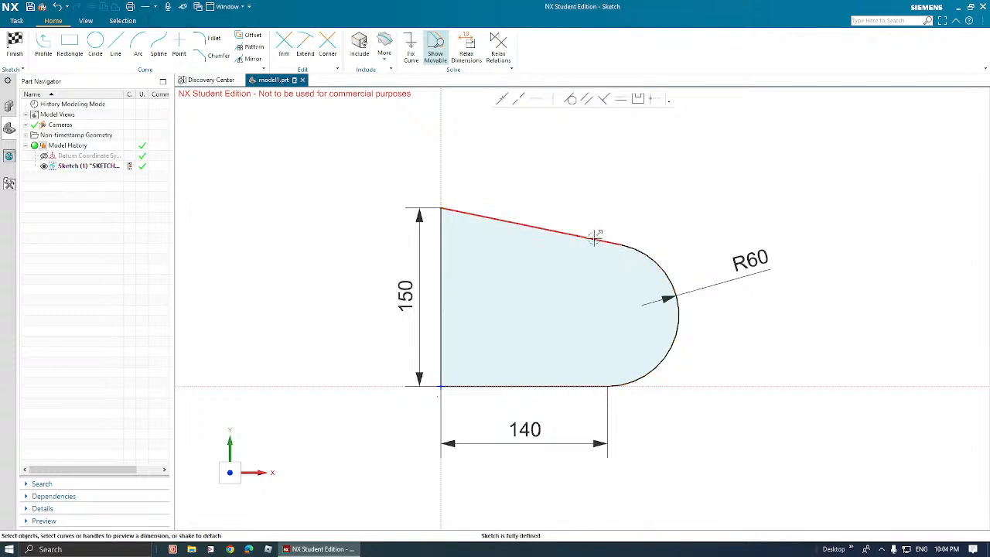
Add an aligned length dimension to the sloped upper line and set it to 150 mm.
{"action": "left_click", "coordinate": [595, 238]}
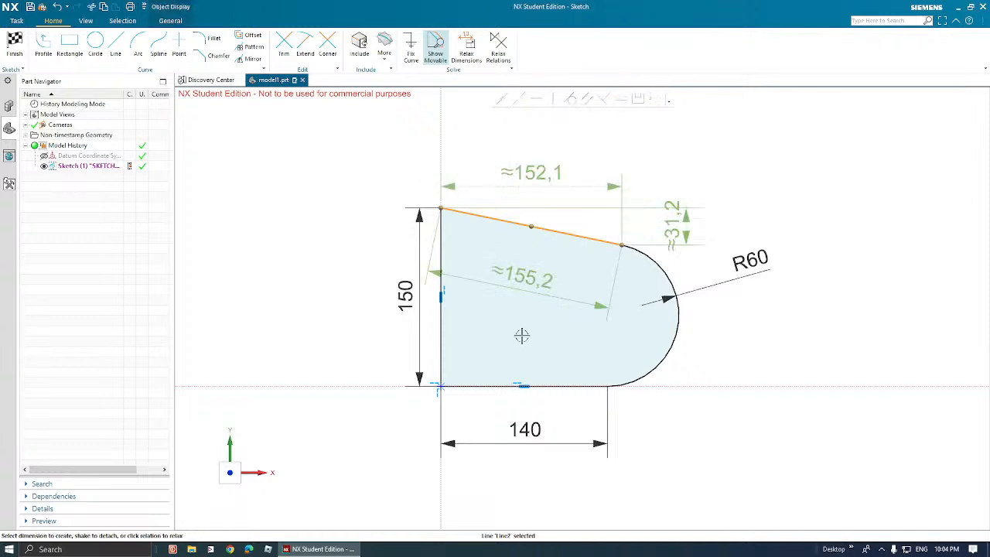
{"action": "double_click", "coordinate": [534, 284]}
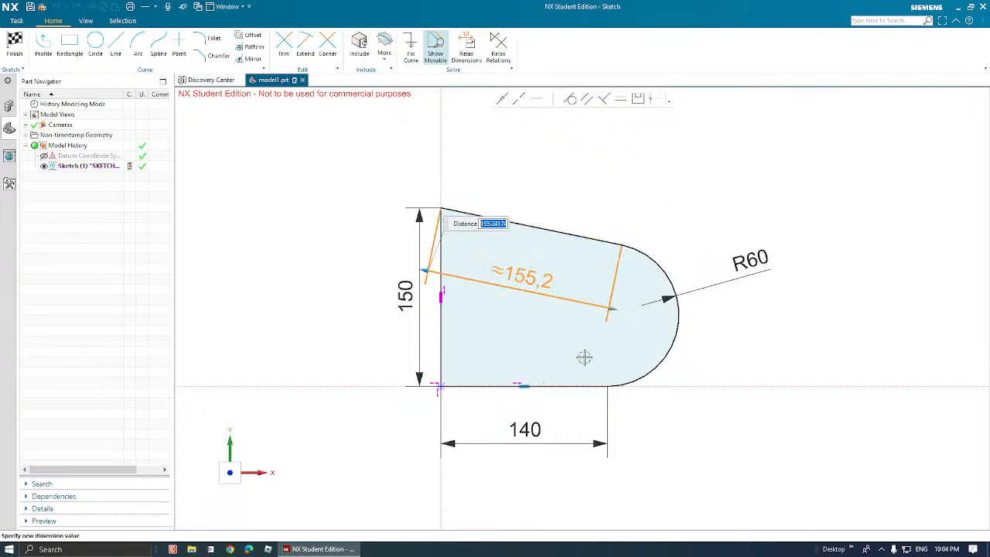
{"action": "type", "text": "150"}
{"action": "key", "text": "Return"}
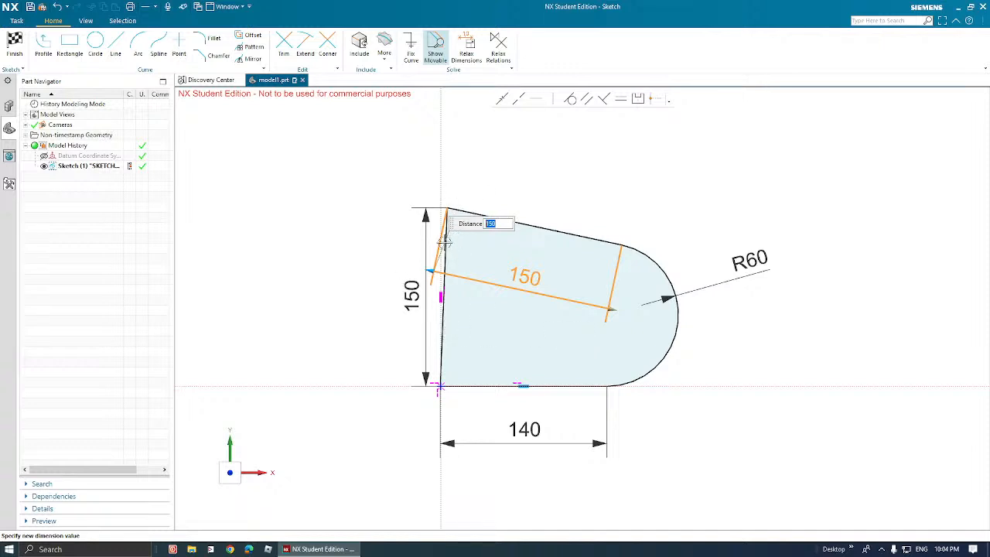
{"action": "left_click", "coordinate": [510, 173]}
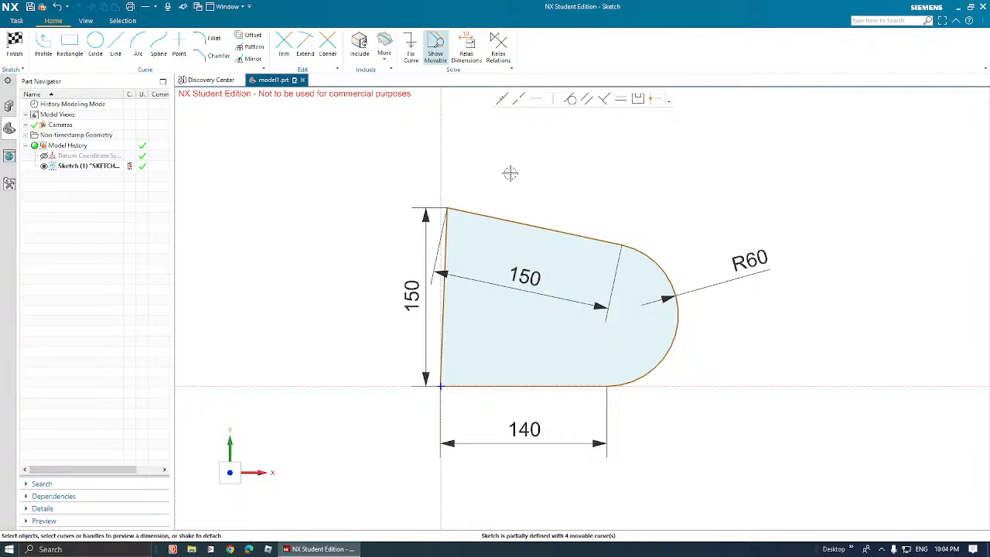
Try making the tilted closing line vertical, and undo that together with the upper line's length dimension.
{"action": "left_click", "coordinate": [449, 317]}
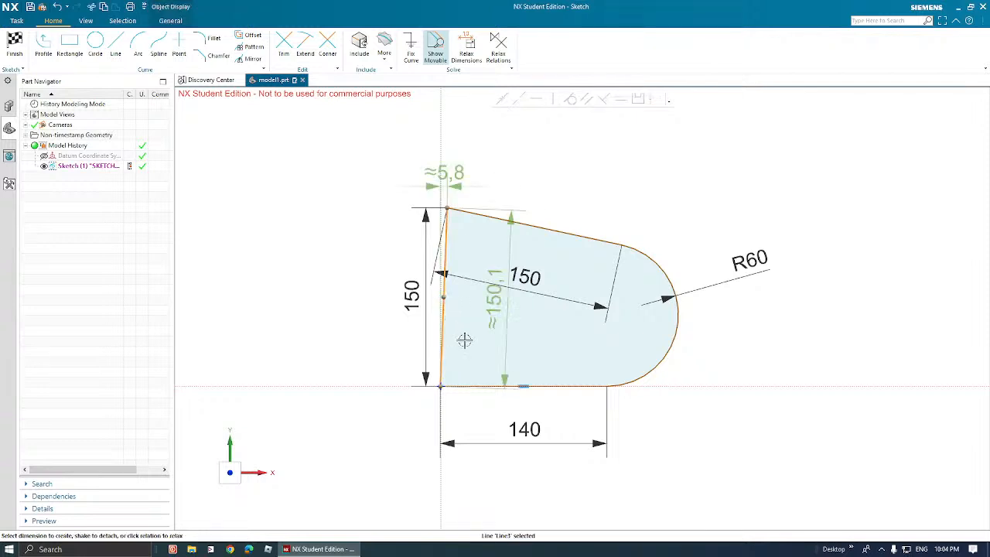
{"action": "left_click", "coordinate": [552, 100]}
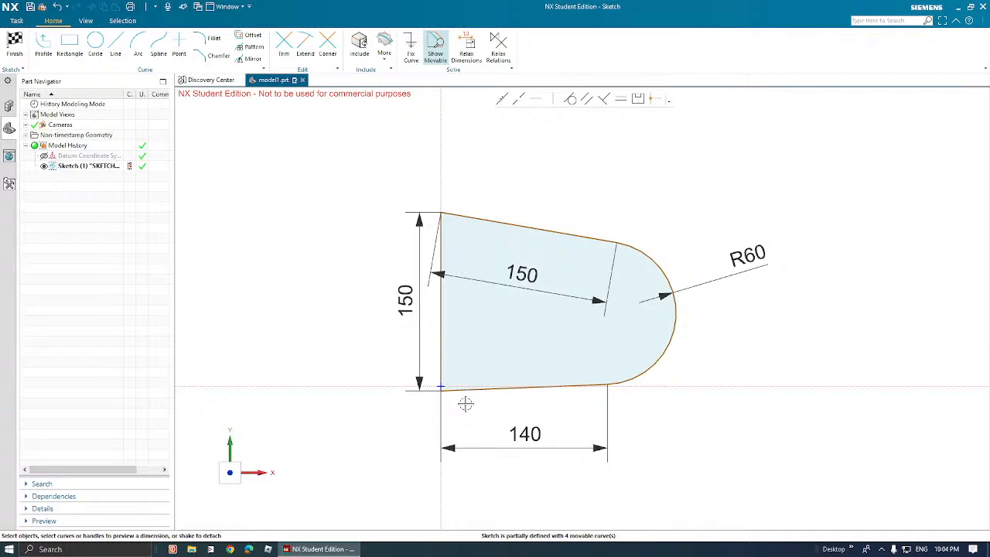
{"action": "key", "text": "ctrl+z"}
{"action": "key", "text": "ctrl+z"}
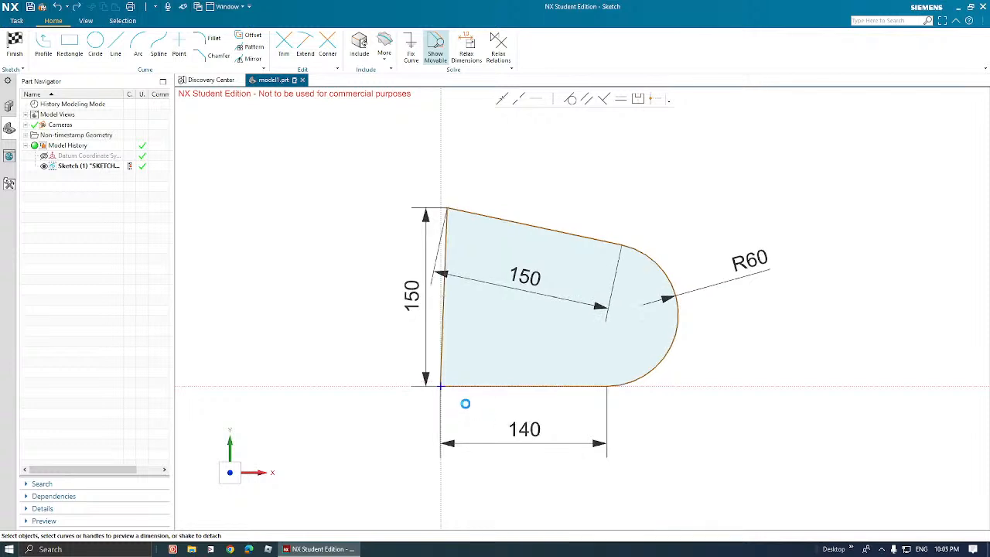
{"action": "key", "text": "ctrl+z"}
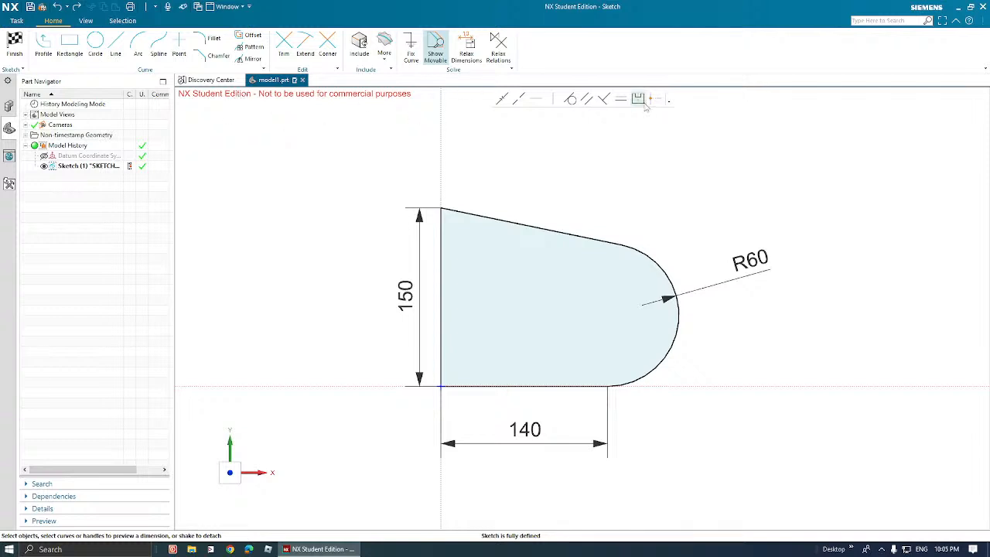
{"action": "left_click", "coordinate": [668, 100]}
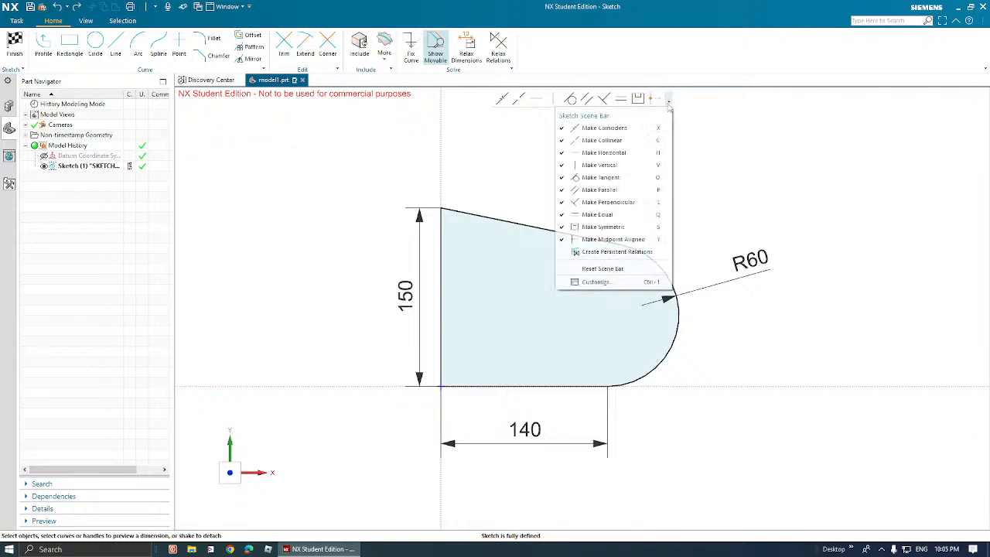
{"action": "left_click", "coordinate": [670, 103]}
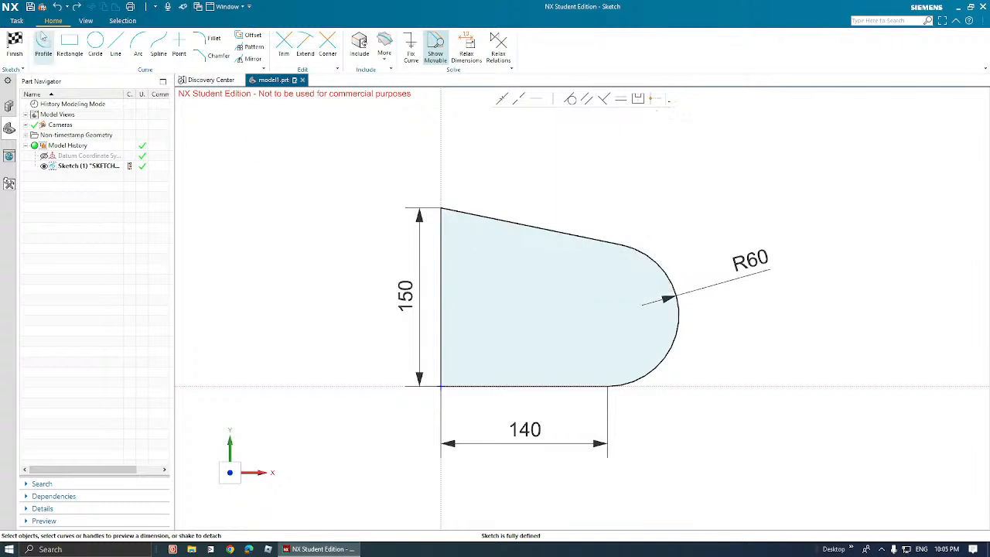
Sketch a circle about 54 mm in diameter, centred on the profile arc's centre point.
{"action": "left_click", "coordinate": [96, 45]}
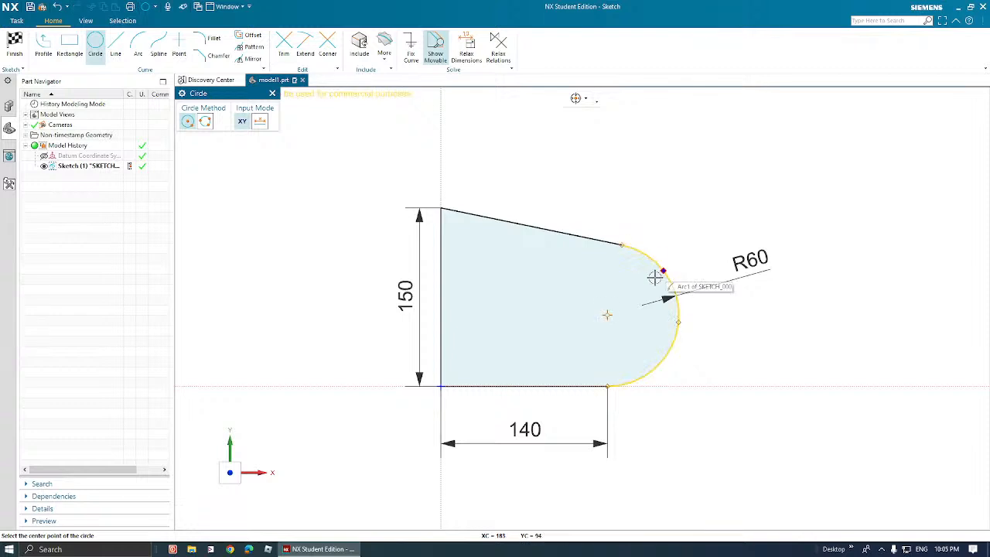
{"action": "left_click", "coordinate": [607, 315]}
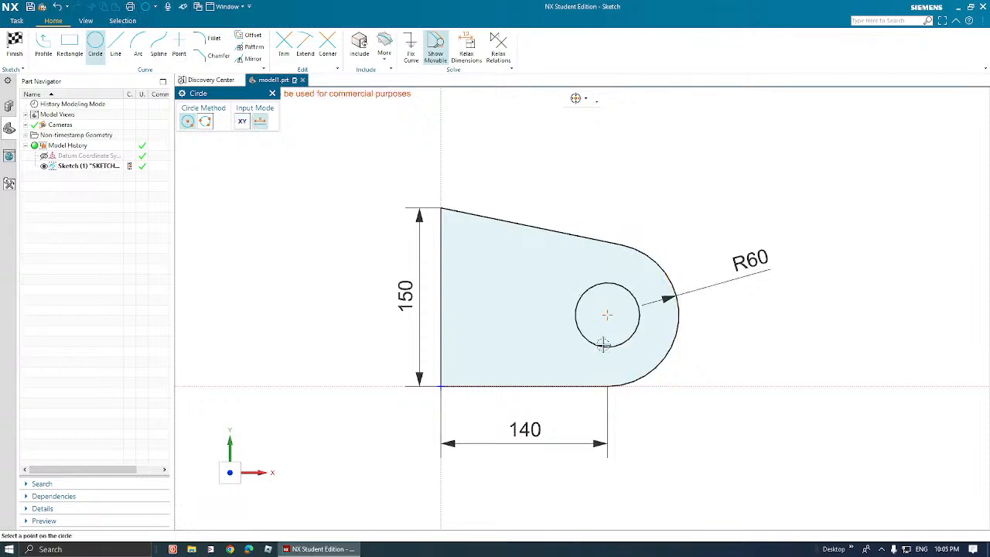
{"action": "left_click", "coordinate": [607, 347]}
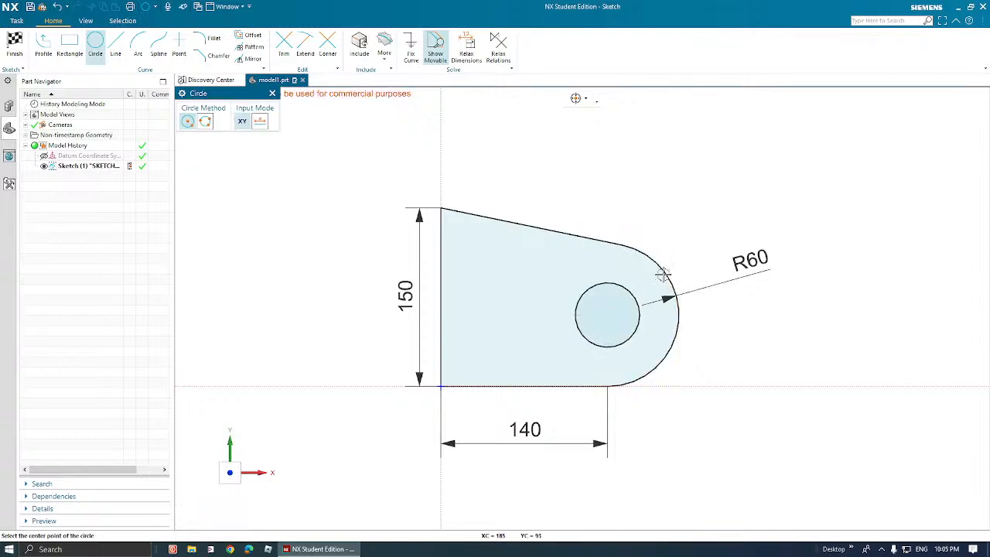
{"action": "key", "text": "Escape"}
Add a diameter dimension to the circle and set it to 60 mm.
{"action": "left_click", "coordinate": [631, 338]}
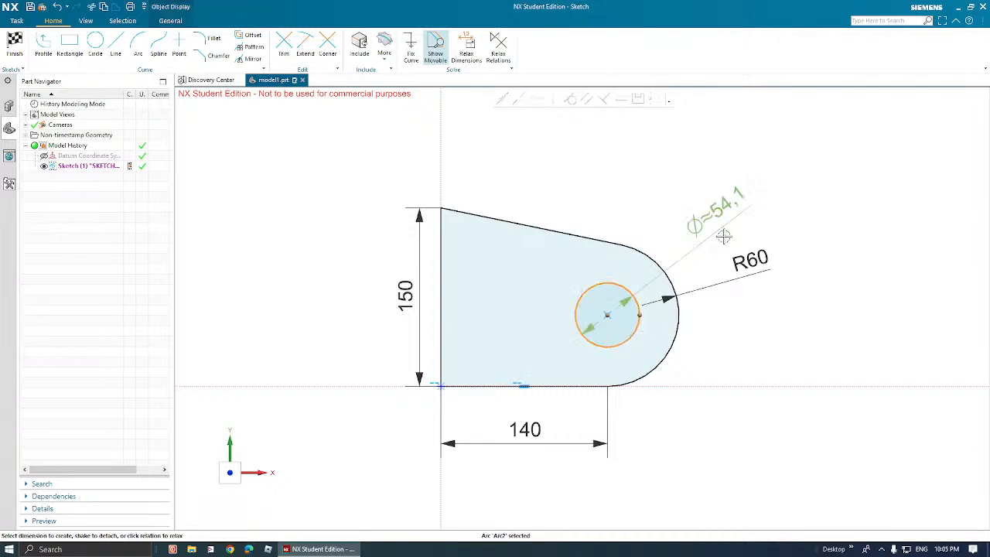
{"action": "double_click", "coordinate": [725, 203]}
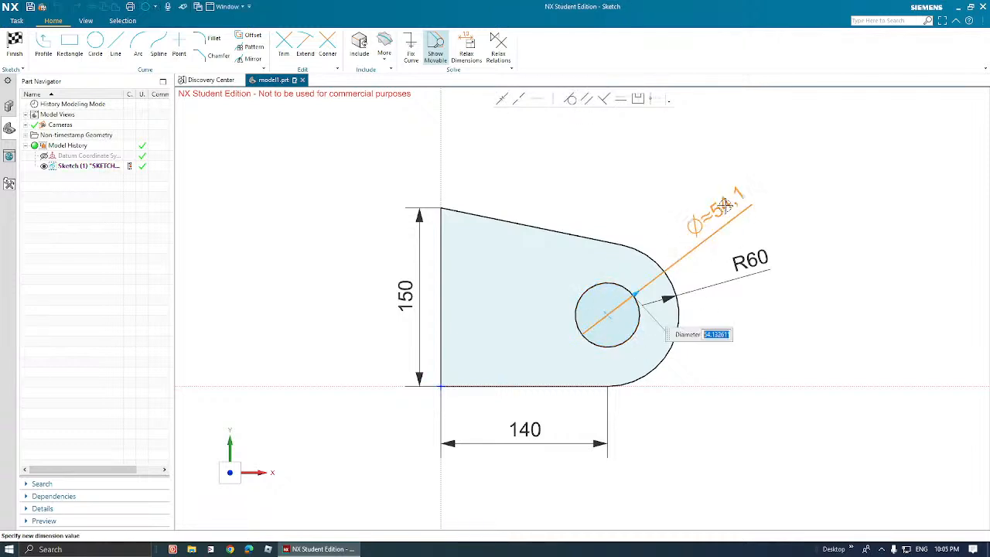
{"action": "type", "text": "60"}
{"action": "key", "text": "Return"}
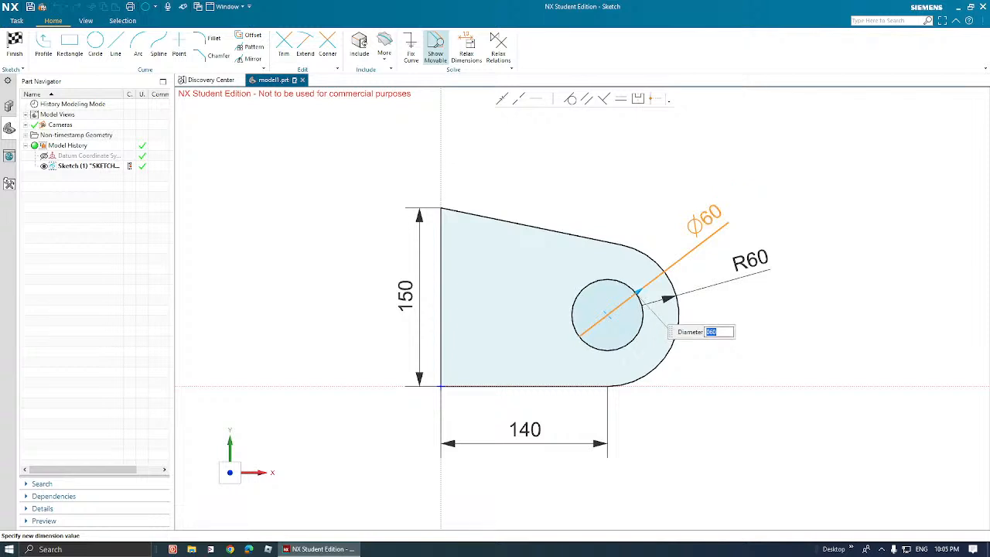
{"action": "middle_click", "coordinate": [827, 286]}
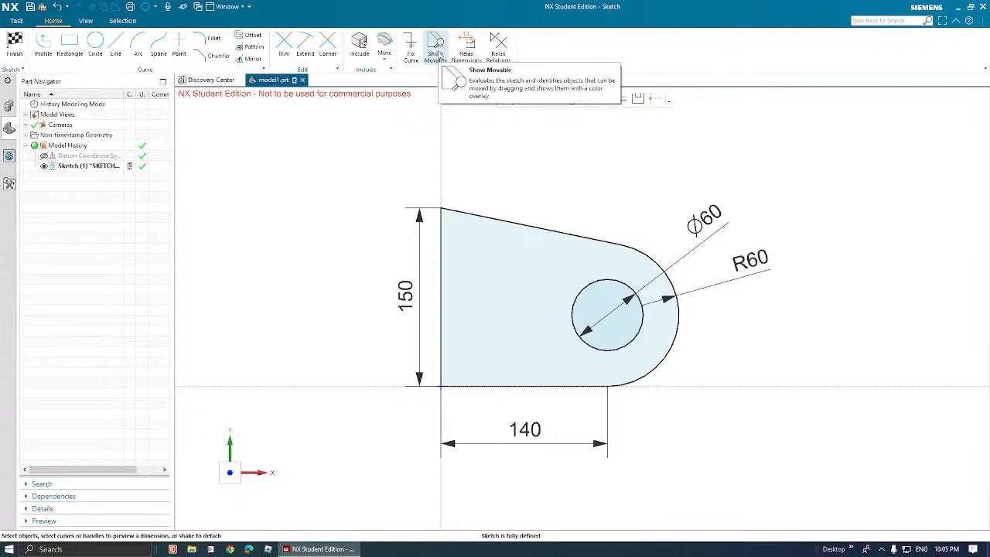
{"action": "left_click", "coordinate": [437, 52]}
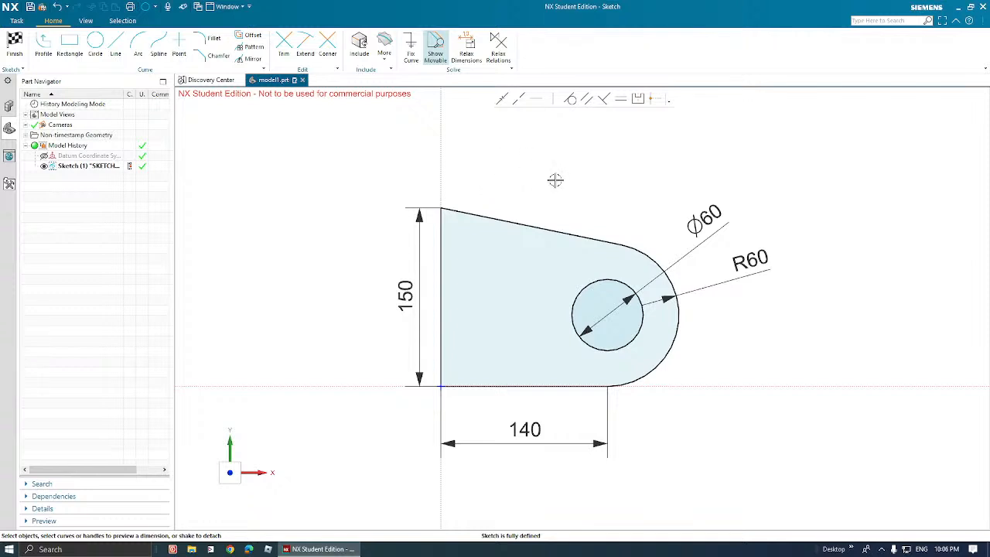
{"action": "mouse_move", "coordinate": [555, 179]}
{"action": "middle_mouse_down"}
{"action": "mouse_move", "coordinate": [590, 195]}
{"action": "mouse_move", "coordinate": [544, 201]}
{"action": "mouse_move", "coordinate": [530, 186]}
{"action": "mouse_move", "coordinate": [550, 219]}
{"action": "mouse_move", "coordinate": [581, 211]}
{"action": "mouse_move", "coordinate": [570, 194]}
{"action": "mouse_move", "coordinate": [586, 193]}
{"action": "mouse_move", "coordinate": [548, 198]}
{"action": "mouse_move", "coordinate": [558, 173]}
{"action": "mouse_move", "coordinate": [567, 190]}
{"action": "middle_mouse_up"}
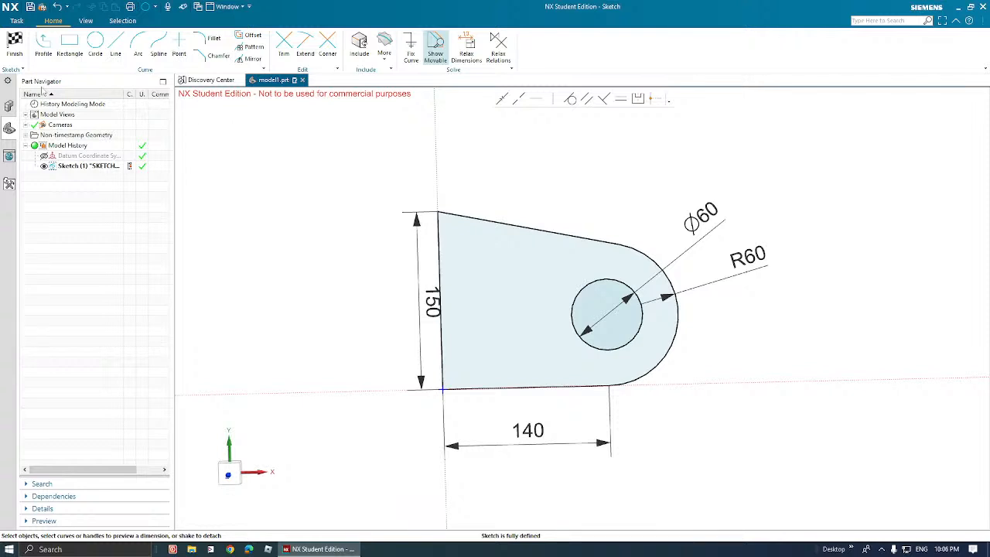
Finish the sketch and set up an extrusion of the closed profile with its hole, pulling the end limit to 100 mm.
{"action": "left_click", "coordinate": [15, 52]}
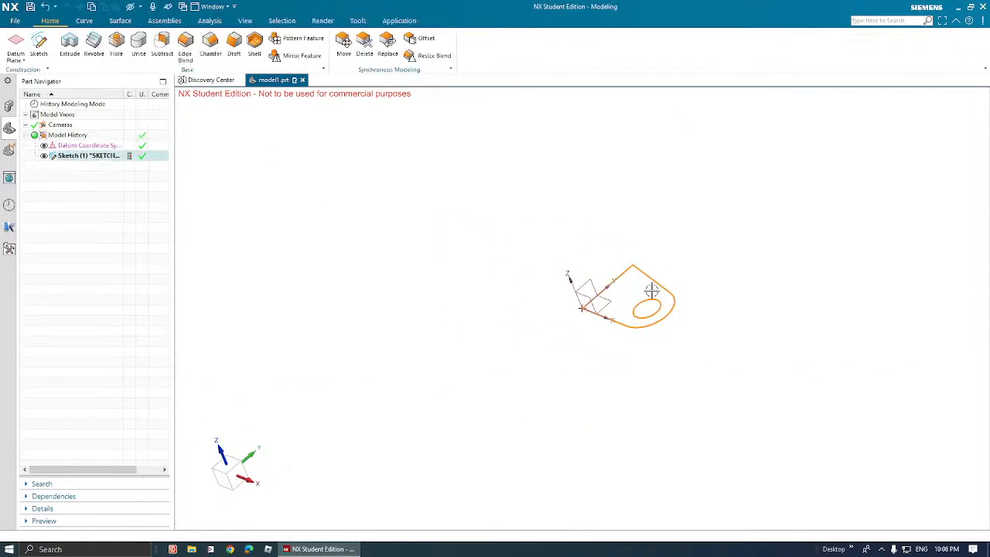
{"action": "left_click", "coordinate": [69, 43]}
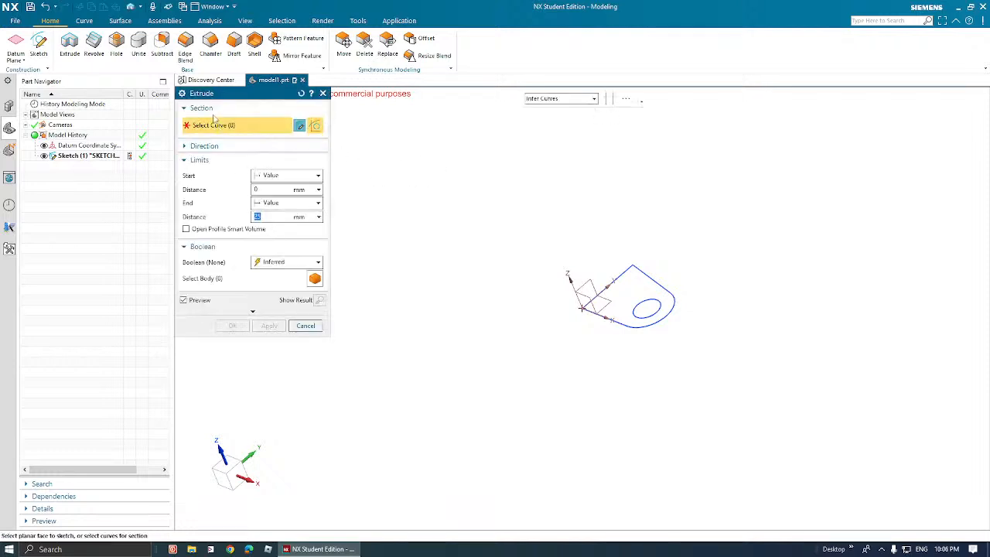
{"action": "left_click", "coordinate": [645, 279]}
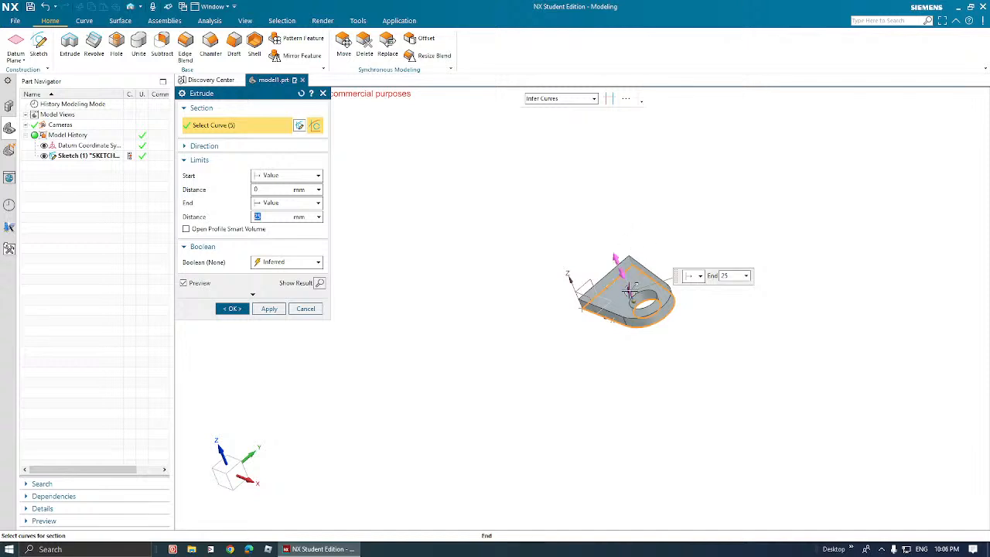
{"action": "left_click_drag", "start_coordinate": [630, 290], "coordinate": [611, 264]}
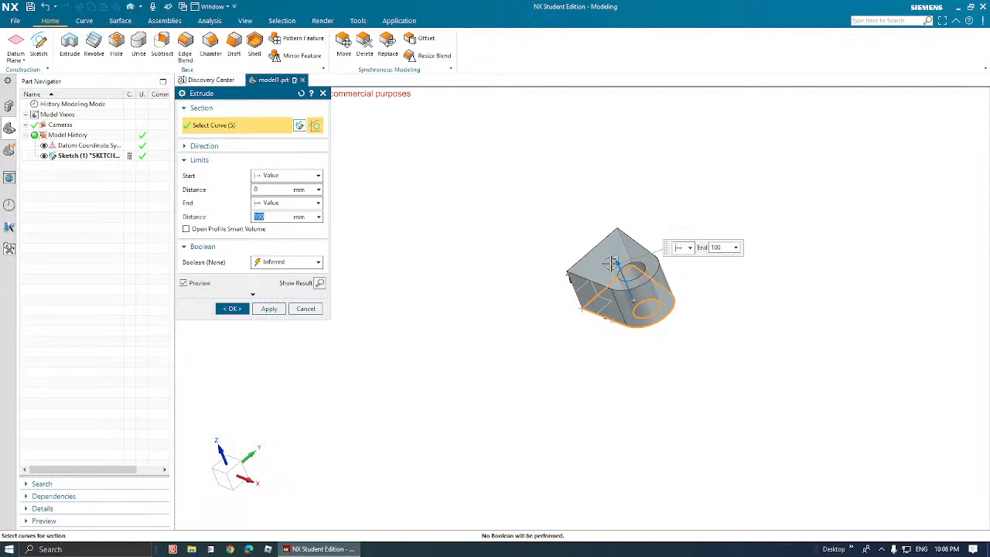
Try the Symmetric Value limit for the extrusion and switch the start limit back to Value.
{"action": "left_click", "coordinate": [286, 178]}
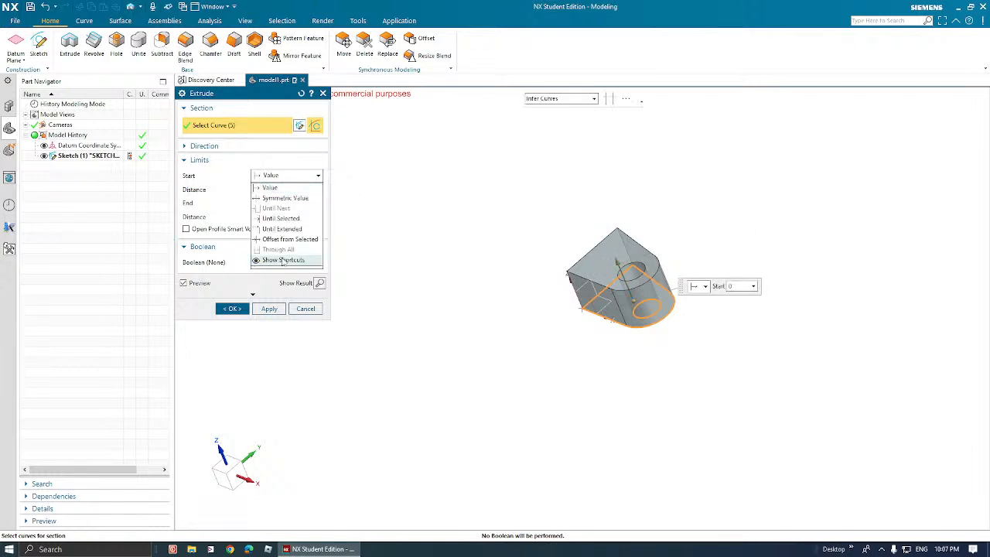
{"action": "left_click", "coordinate": [289, 198]}
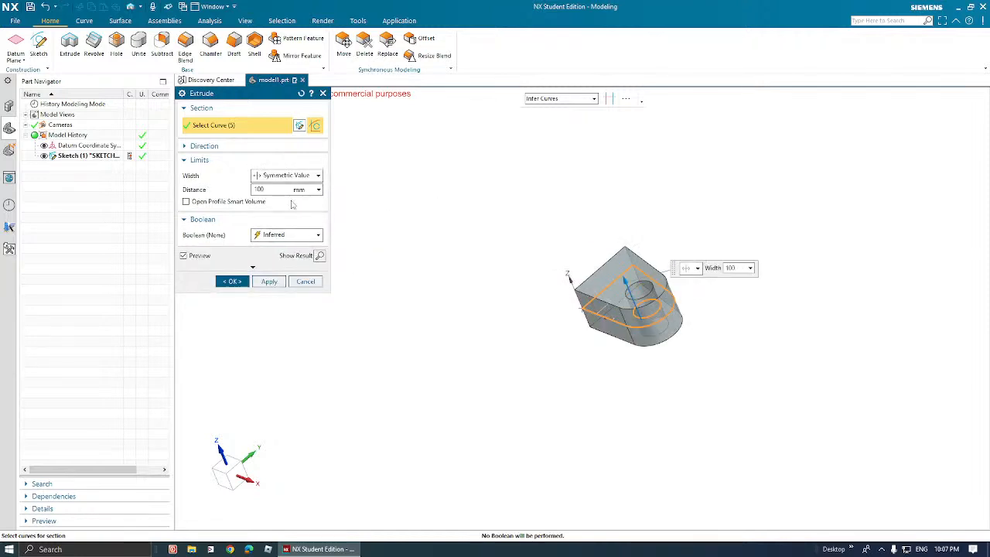
{"action": "left_click", "coordinate": [317, 176]}
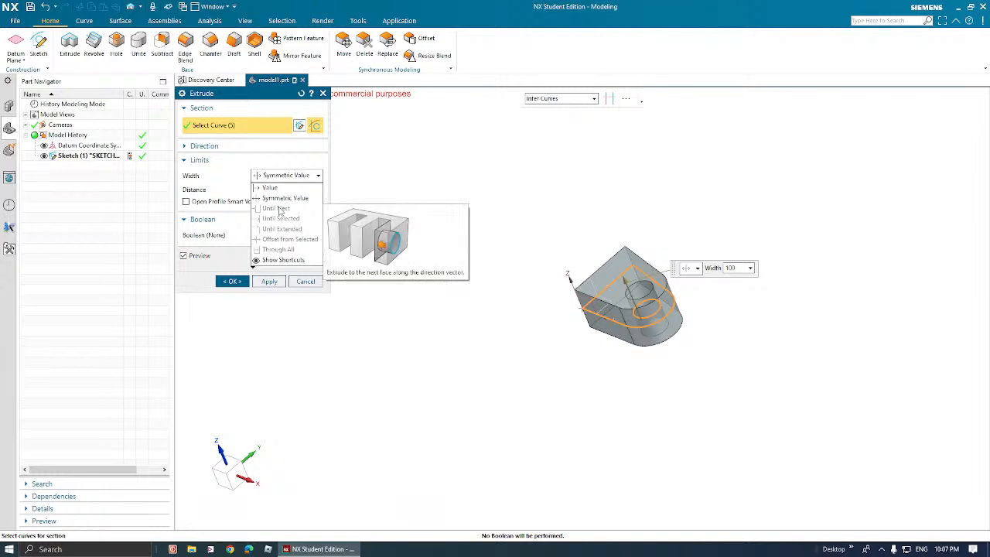
{"action": "left_click", "coordinate": [269, 187]}
Examine the extrusion's direction settings and the available start and end limit types.
{"action": "left_click", "coordinate": [317, 176]}
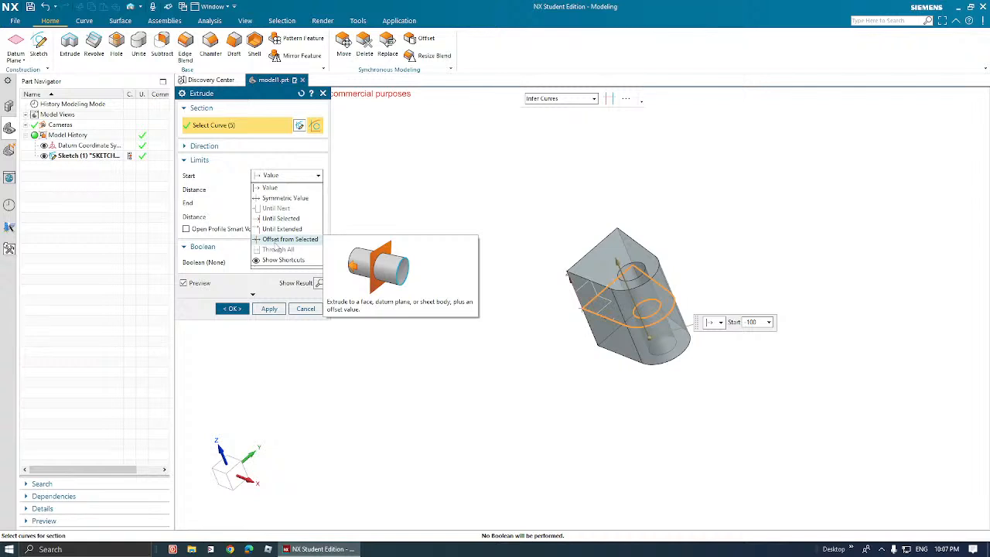
{"action": "left_click", "coordinate": [272, 165]}
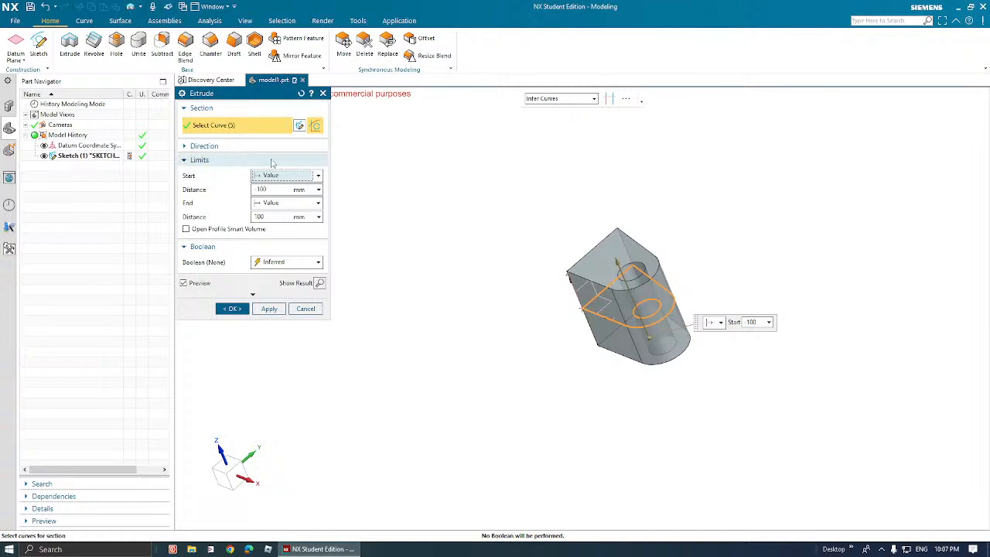
{"action": "left_click", "coordinate": [211, 147]}
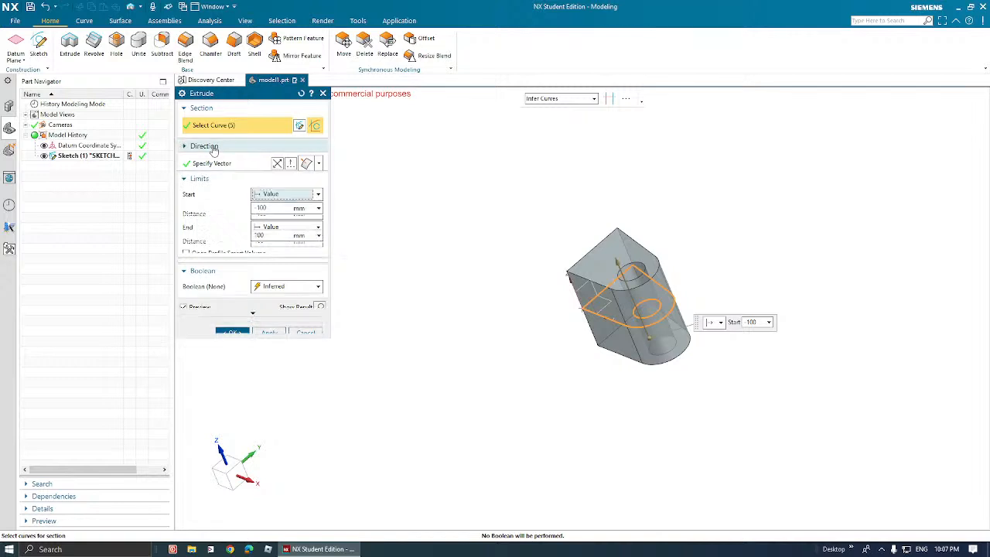
{"action": "left_click", "coordinate": [211, 147]}
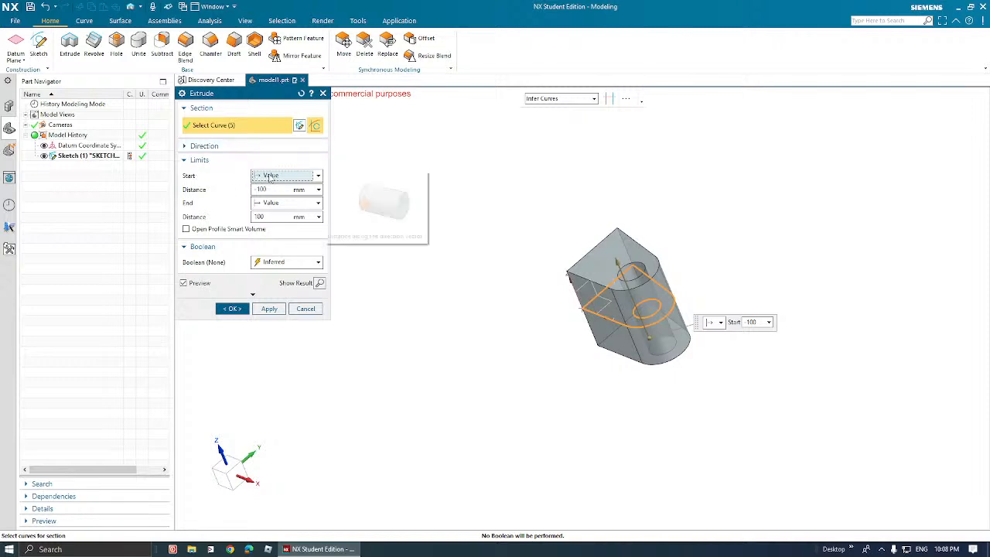
{"action": "left_click", "coordinate": [270, 176]}
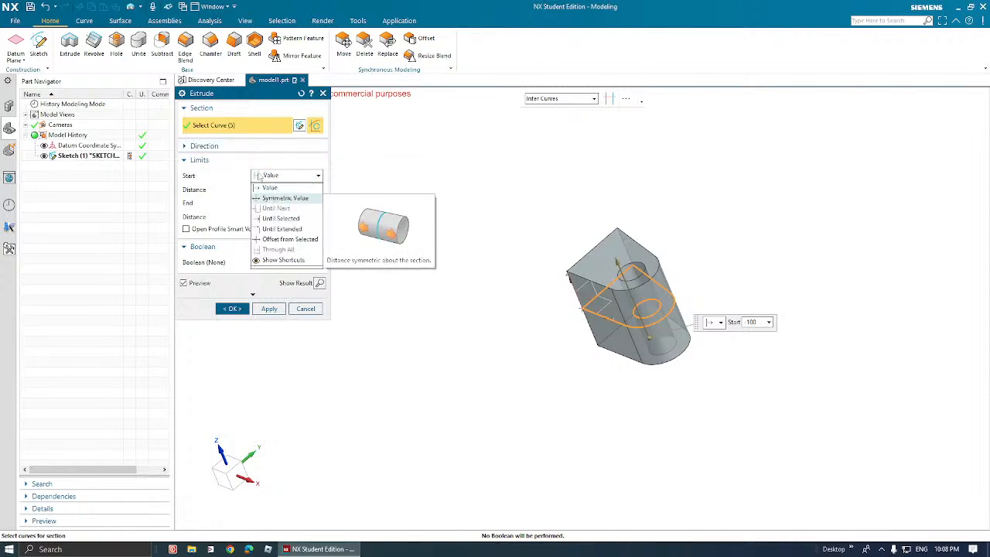
{"action": "left_click", "coordinate": [253, 163]}
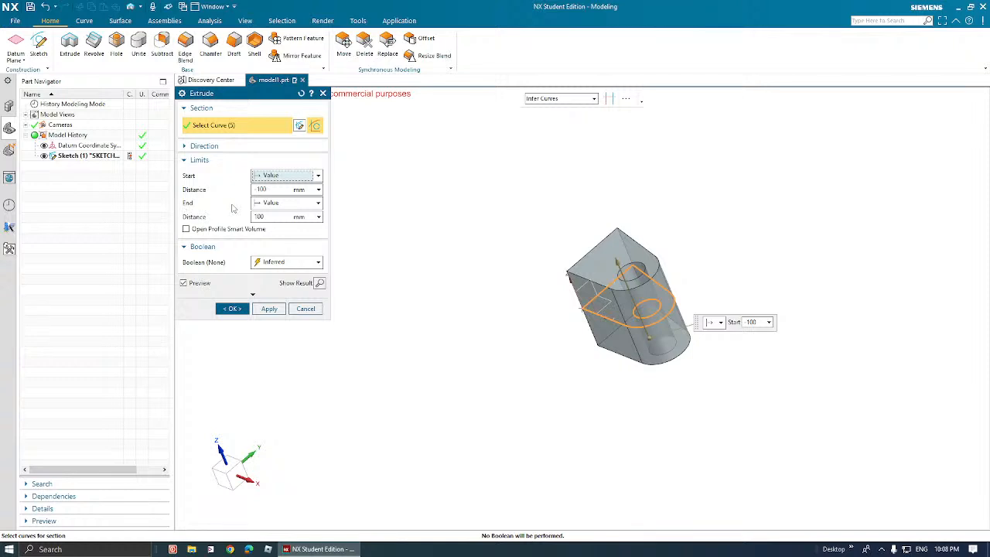
{"action": "left_click", "coordinate": [301, 205]}
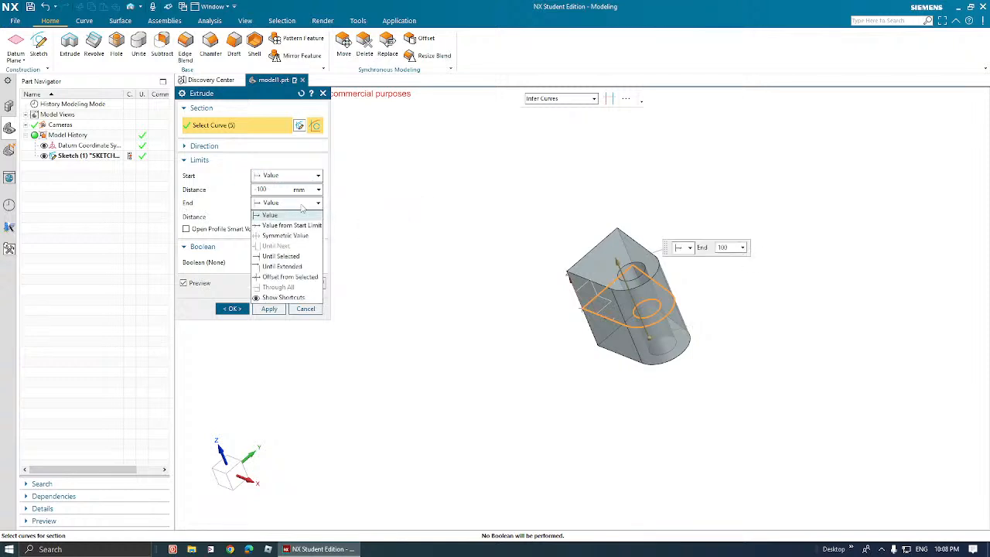
{"action": "left_click", "coordinate": [228, 207]}
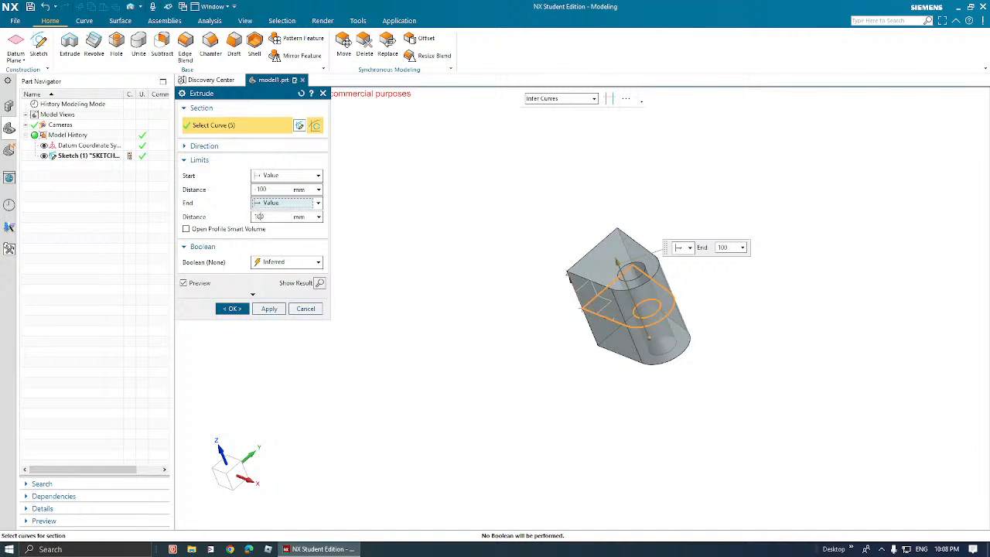
Set the extrusion's end distance to 0 mm and its start distance to 100 mm.
{"action": "left_click", "coordinate": [268, 215]}
{"action": "double_click", "coordinate": [267, 216]}
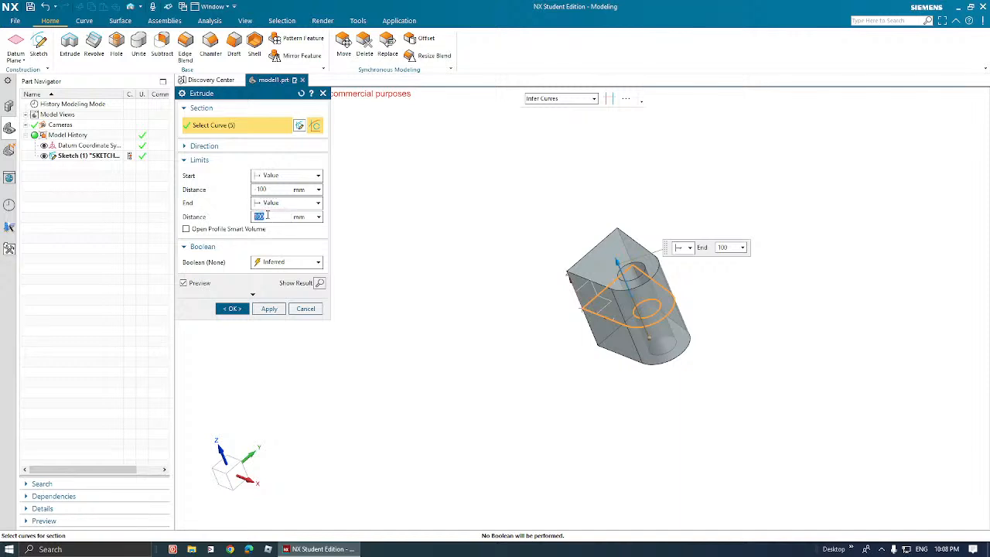
{"action": "type", "text": "0"}
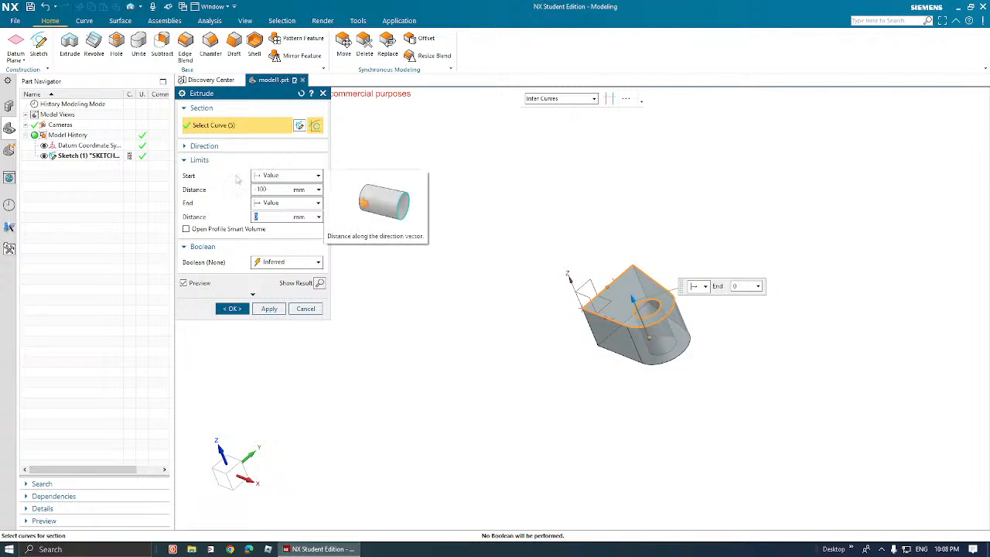
{"action": "left_click", "coordinate": [268, 188]}
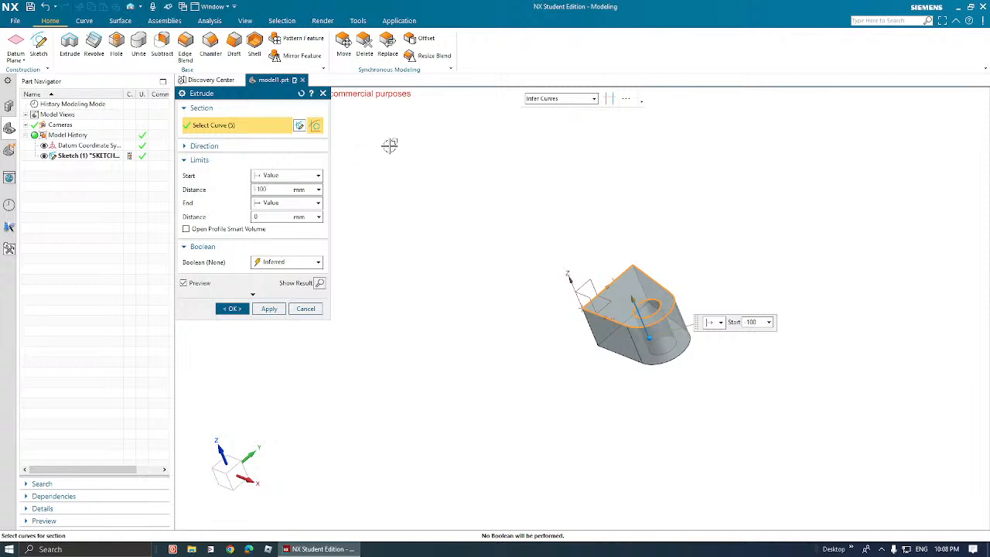
{"action": "key", "text": "Home"}
{"action": "key", "text": "Delete"}
{"action": "key", "text": "Return"}
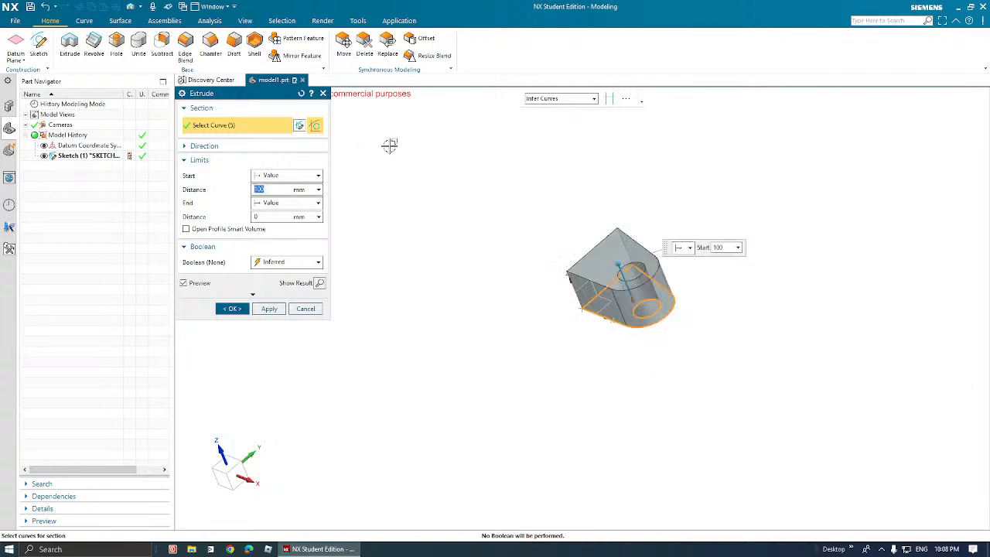
Try pulling the extrusion's limits in the preview to a start of 105 mm and an end of -60 mm.
{"action": "middle_click_drag", "start_coordinate": [606, 291], "coordinate": [625, 269]}
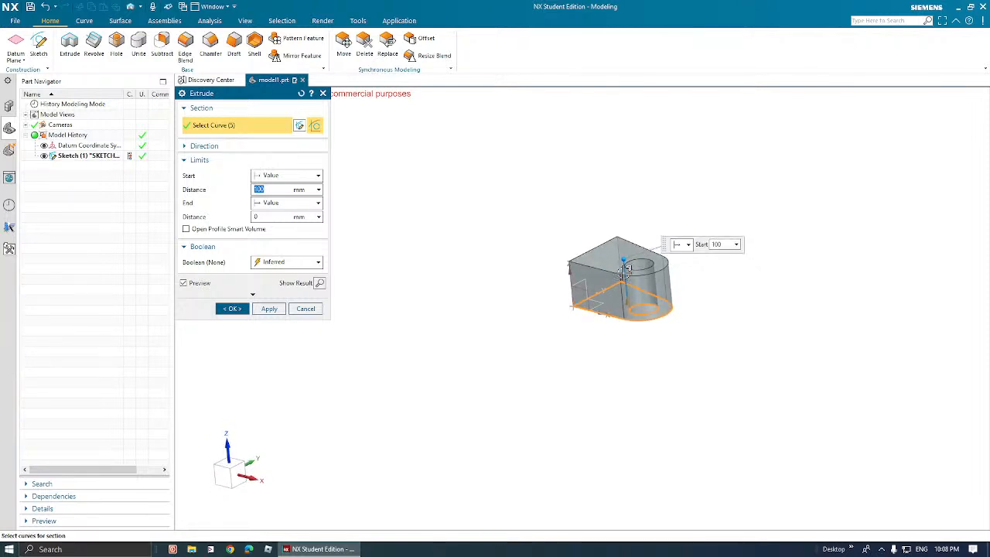
{"action": "mouse_move", "coordinate": [625, 269]}
{"action": "left_mouse_down"}
{"action": "mouse_move", "coordinate": [625, 236]}
{"action": "mouse_move", "coordinate": [625, 260]}
{"action": "left_mouse_up"}
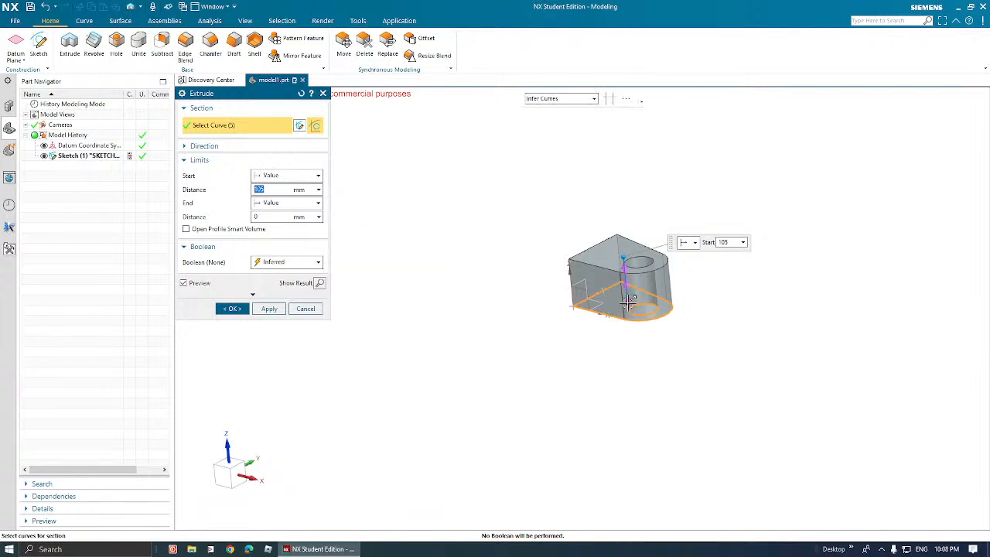
{"action": "left_click_drag", "start_coordinate": [628, 304], "coordinate": [628, 331]}
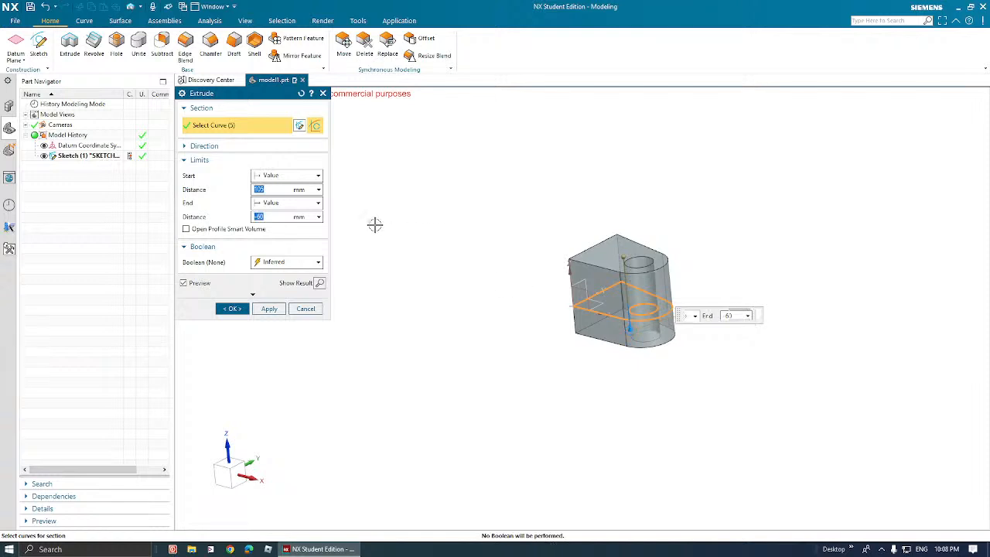
Reset the extrusion limits to a start distance of 100 mm and an end distance of 0 mm.
{"action": "left_click", "coordinate": [263, 190]}
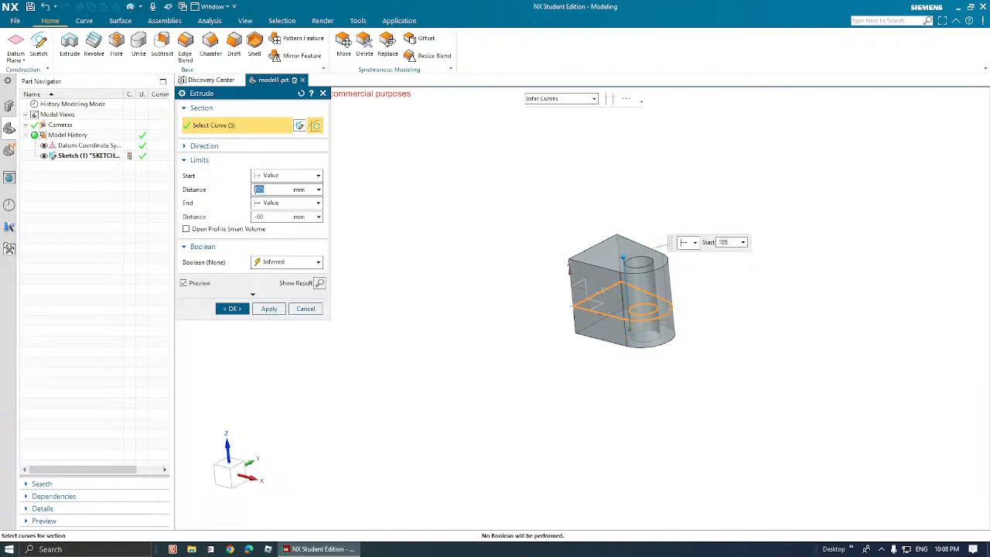
{"action": "type", "text": "100"}
{"action": "left_click", "coordinate": [259, 216]}
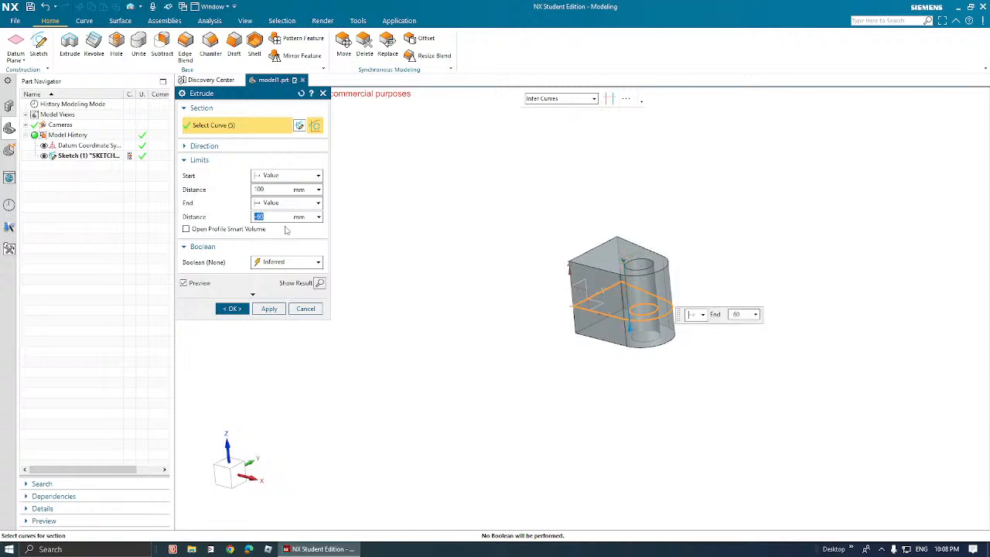
{"action": "type", "text": "0"}
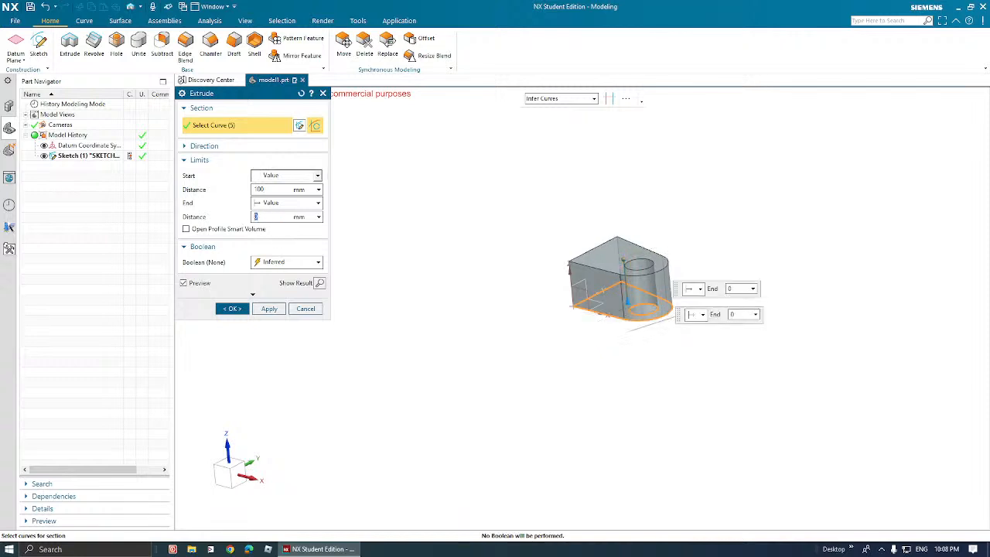
Examine the extrusion's Boolean choices and its Draft, Offset and Settings options, including body type and tolerance.
{"action": "left_click", "coordinate": [312, 264]}
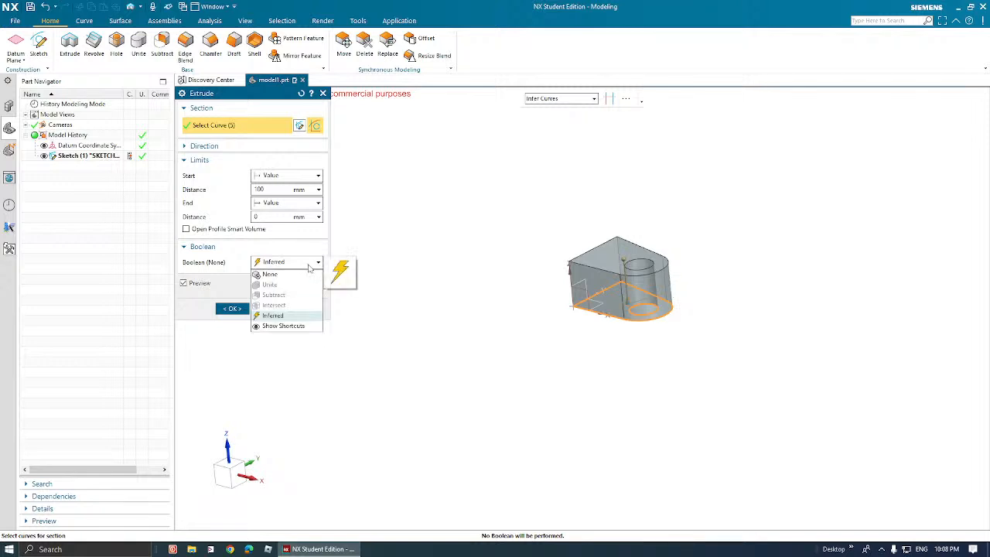
{"action": "left_click", "coordinate": [310, 264]}
{"action": "left_click", "coordinate": [309, 265]}
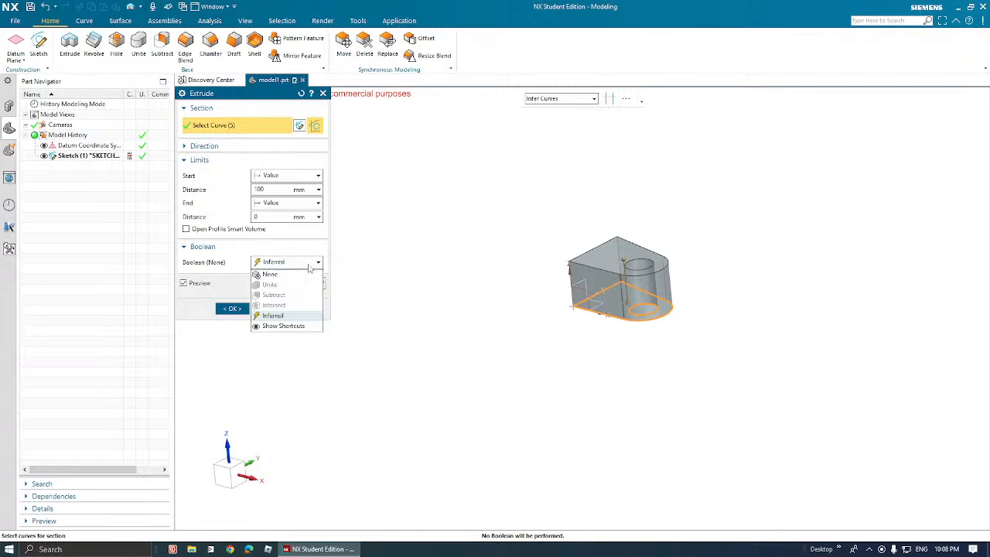
{"action": "left_click", "coordinate": [310, 265]}
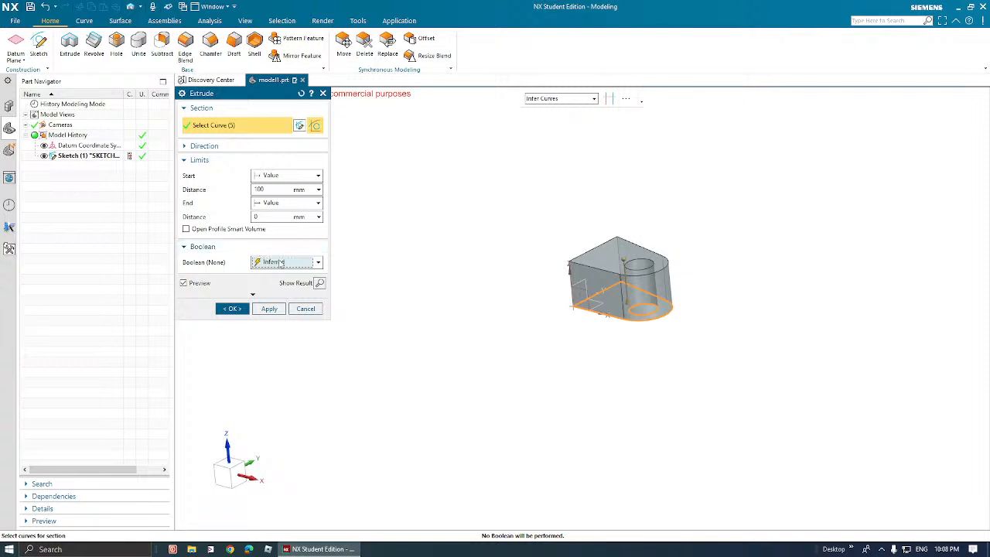
{"action": "left_click", "coordinate": [254, 295]}
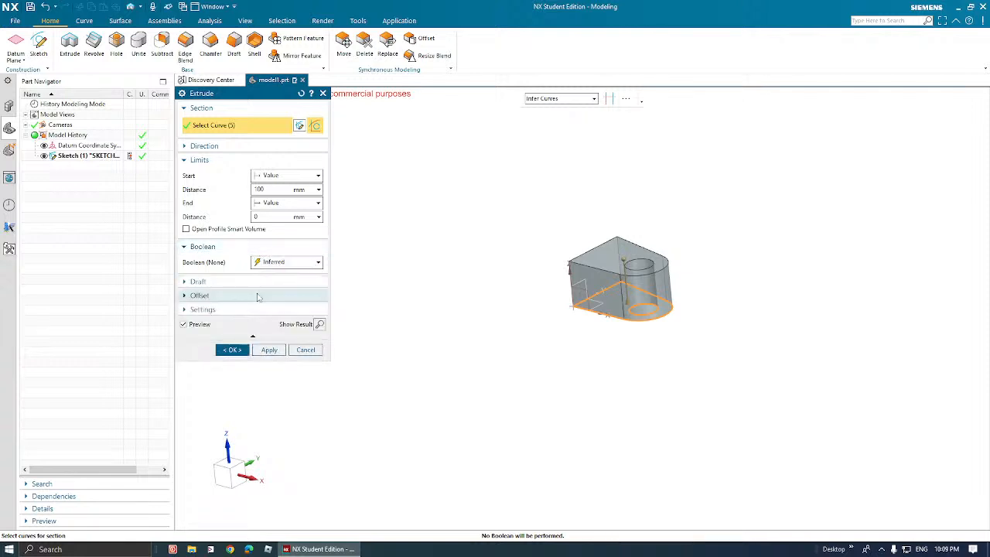
{"action": "left_click", "coordinate": [217, 294]}
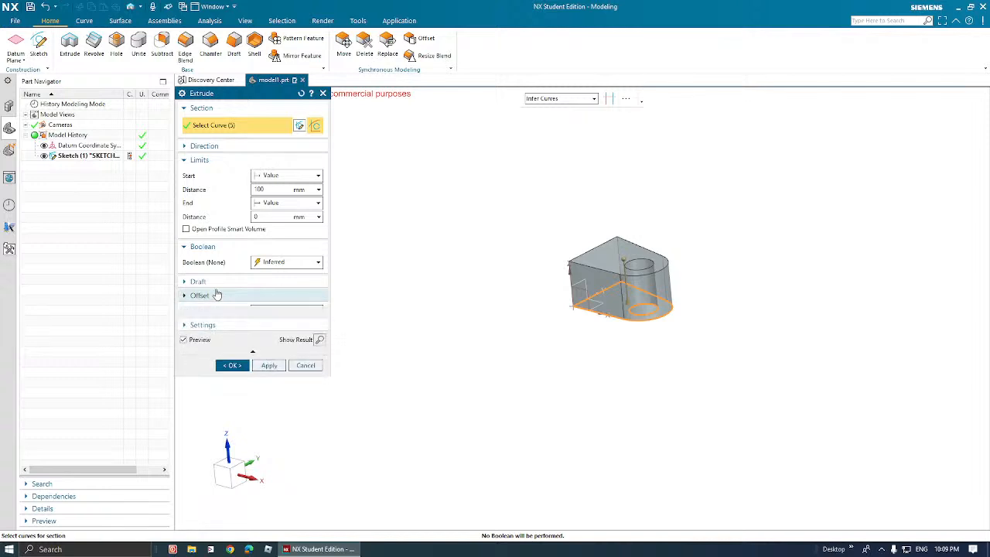
{"action": "left_click", "coordinate": [215, 284]}
{"action": "left_click", "coordinate": [215, 285]}
{"action": "left_click", "coordinate": [215, 312]}
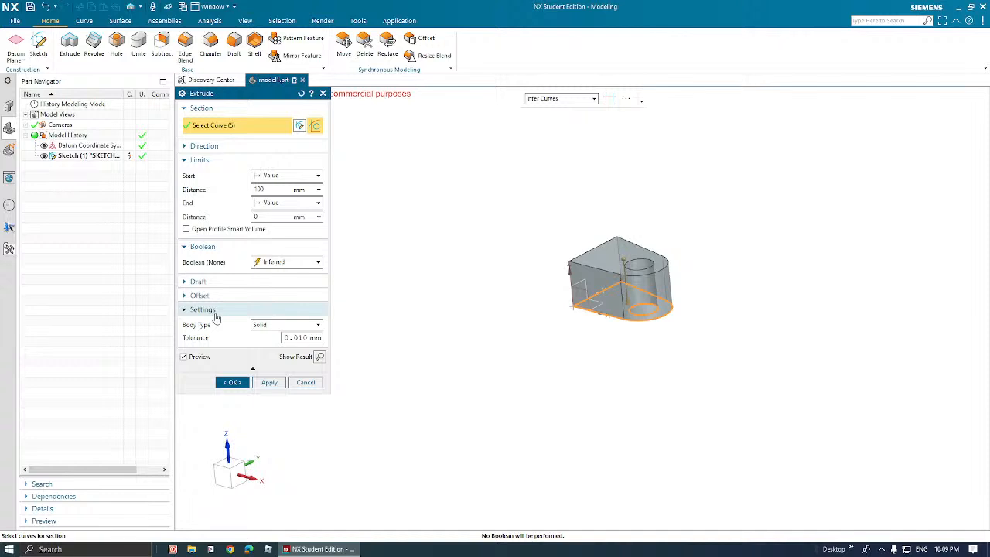
Preview the final result, create the 100 mm extrusion as a solid body, and leave the Extrude command.
{"action": "left_click", "coordinate": [233, 384]}
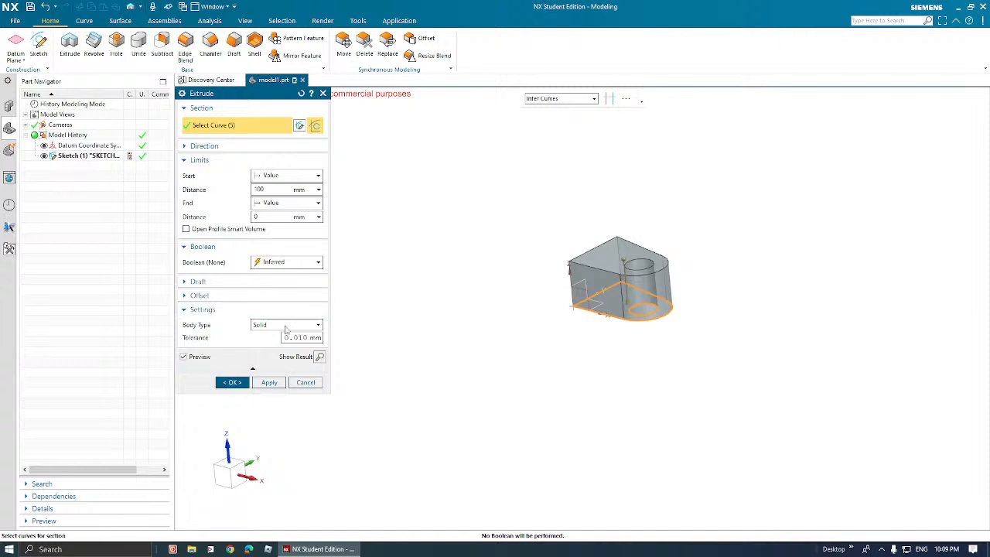
{"action": "left_click", "coordinate": [318, 356]}
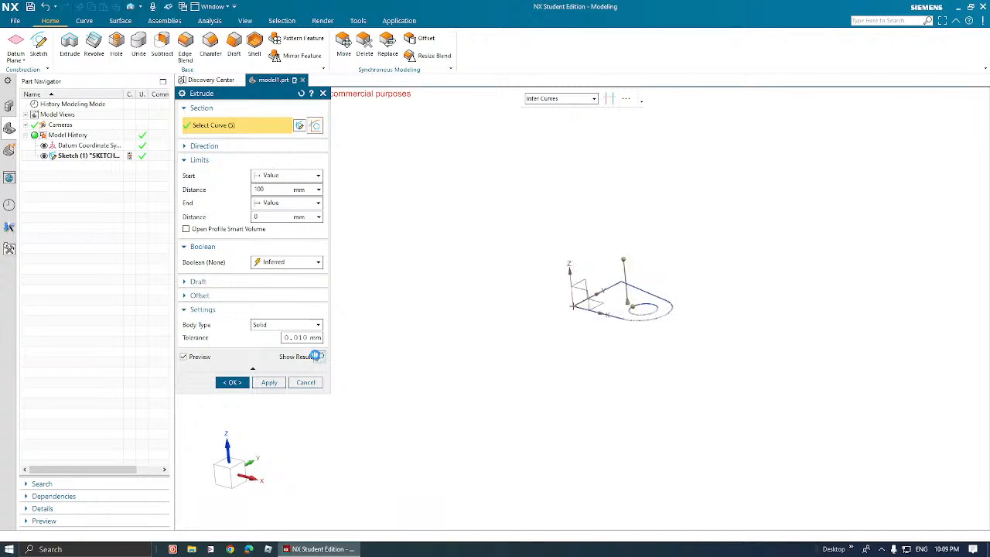
{"action": "left_click", "coordinate": [269, 382]}
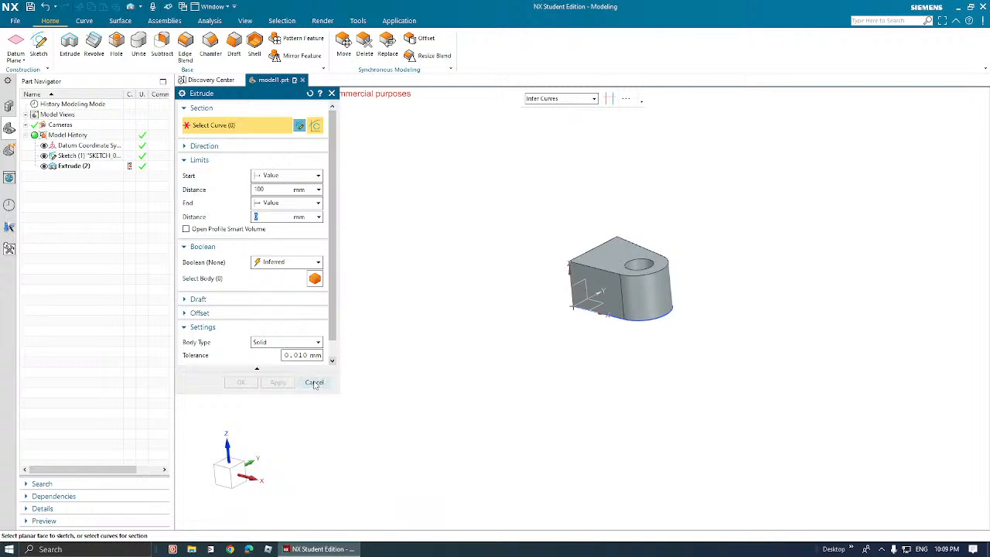
{"action": "left_click", "coordinate": [314, 383]}
{"action": "mouse_move", "coordinate": [549, 236]}
{"action": "middle_mouse_down"}
{"action": "mouse_move", "coordinate": [564, 247]}
{"action": "mouse_move", "coordinate": [491, 250]}
{"action": "mouse_move", "coordinate": [557, 234]}
{"action": "mouse_move", "coordinate": [533, 192]}
{"action": "mouse_move", "coordinate": [550, 211]}
{"action": "middle_mouse_up"}
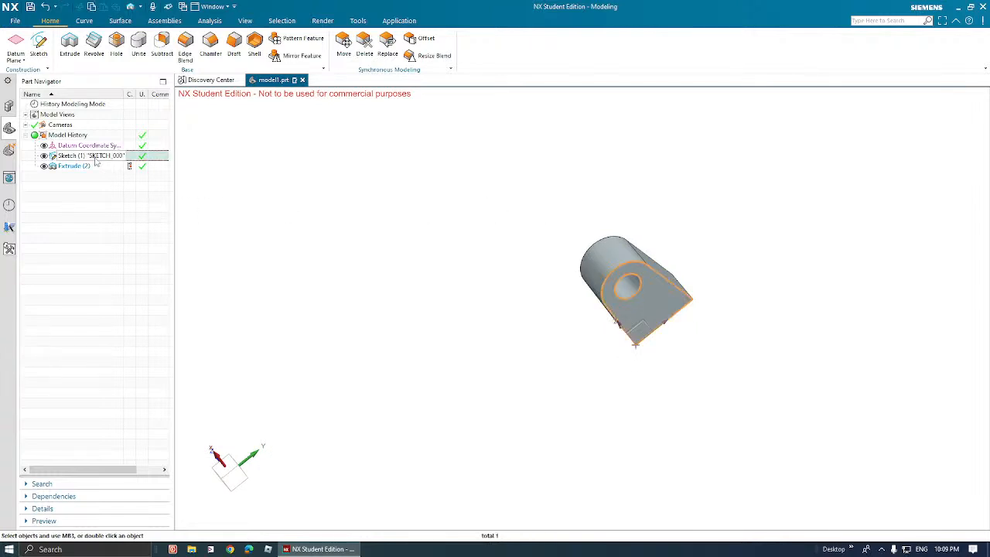
Try deleting the profile sketch together with its dependent extrusion, and undo the deletion.
{"action": "right_click", "coordinate": [96, 157]}
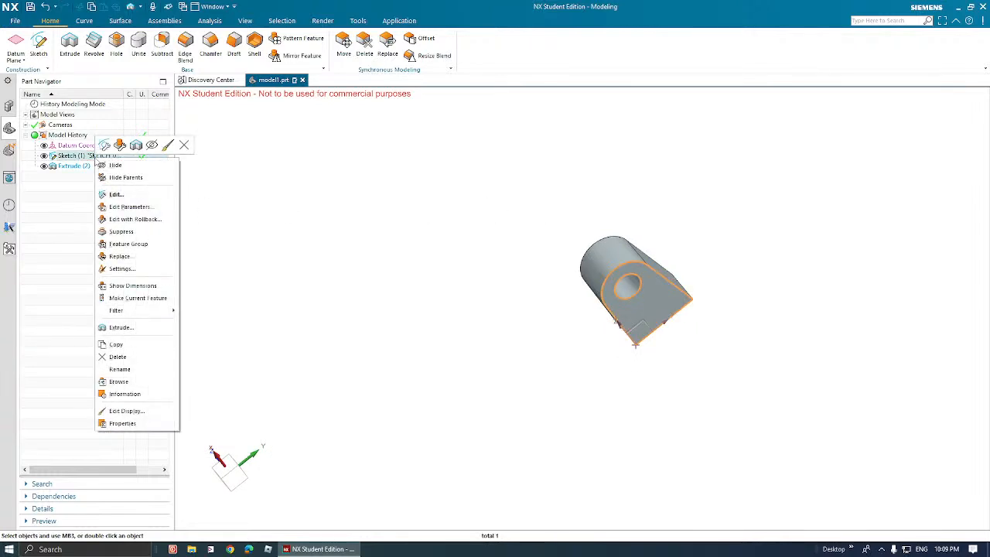
{"action": "left_click", "coordinate": [117, 357]}
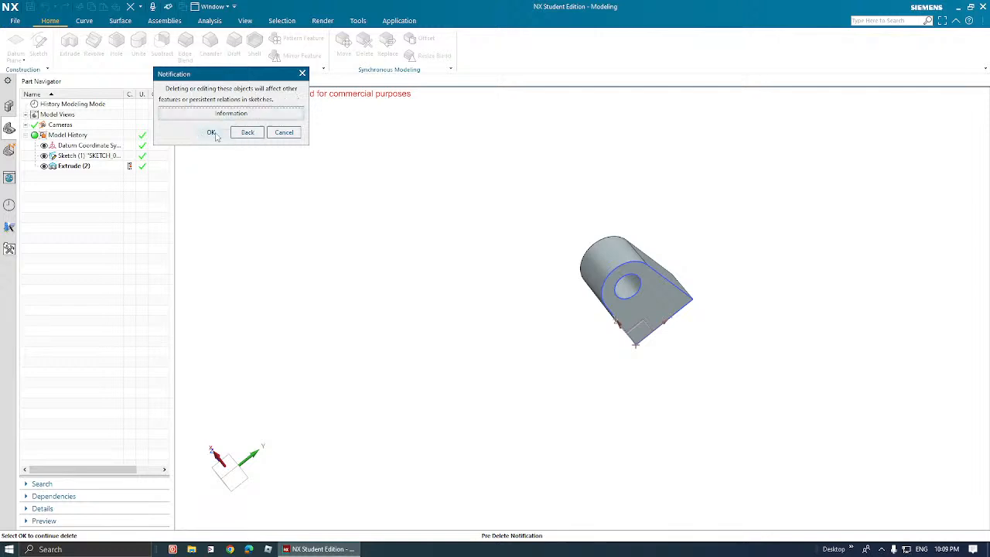
{"action": "left_click", "coordinate": [210, 133]}
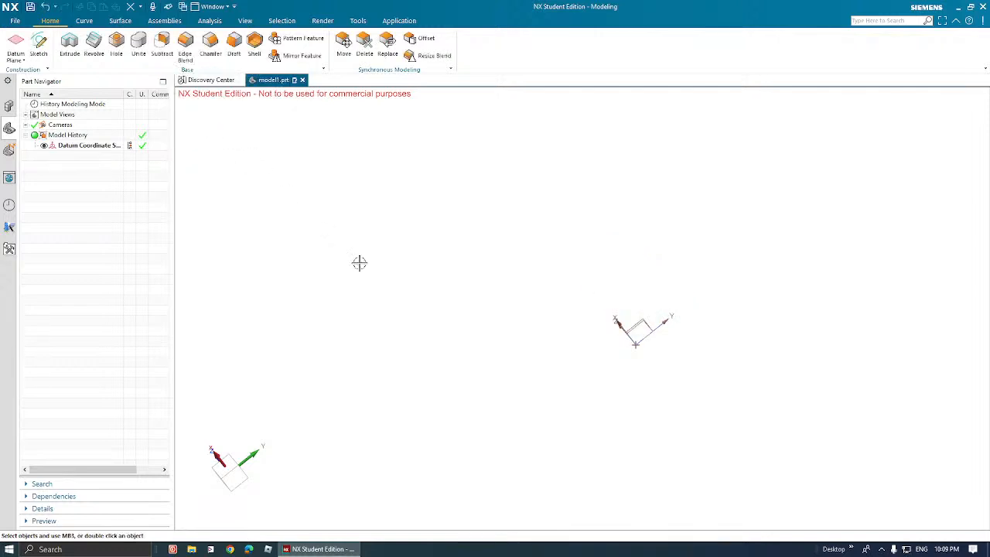
{"action": "key", "text": "ctrl+z"}
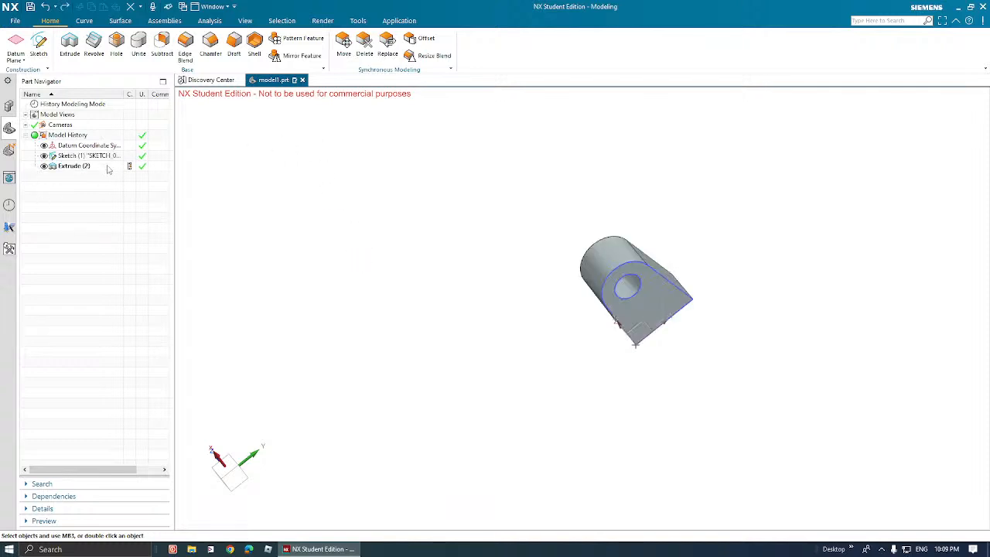
Hide the profile sketch and toggle the extruded body's visibility off and on, leaving the body shown.
{"action": "middle_click_drag", "start_coordinate": [668, 224], "coordinate": [642, 251]}
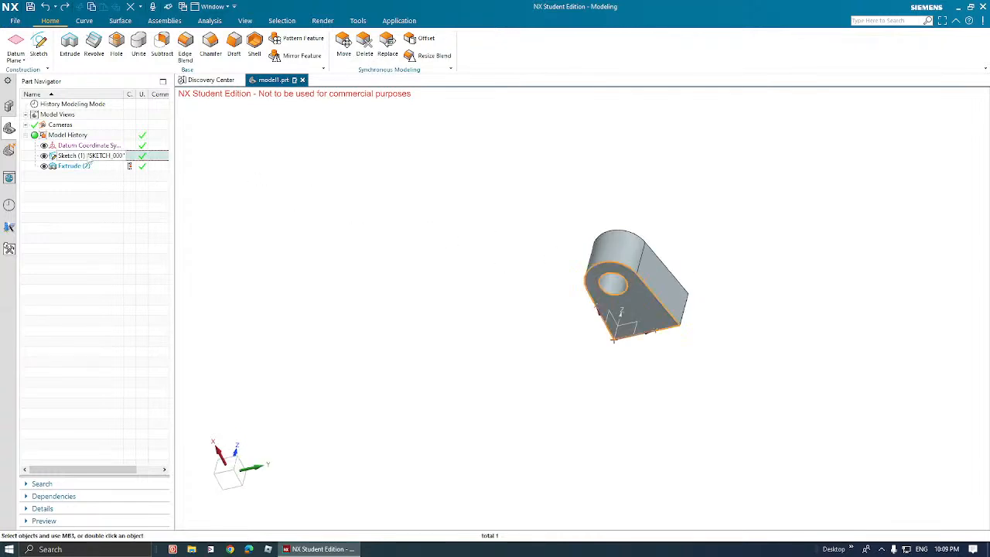
{"action": "left_click", "coordinate": [44, 156]}
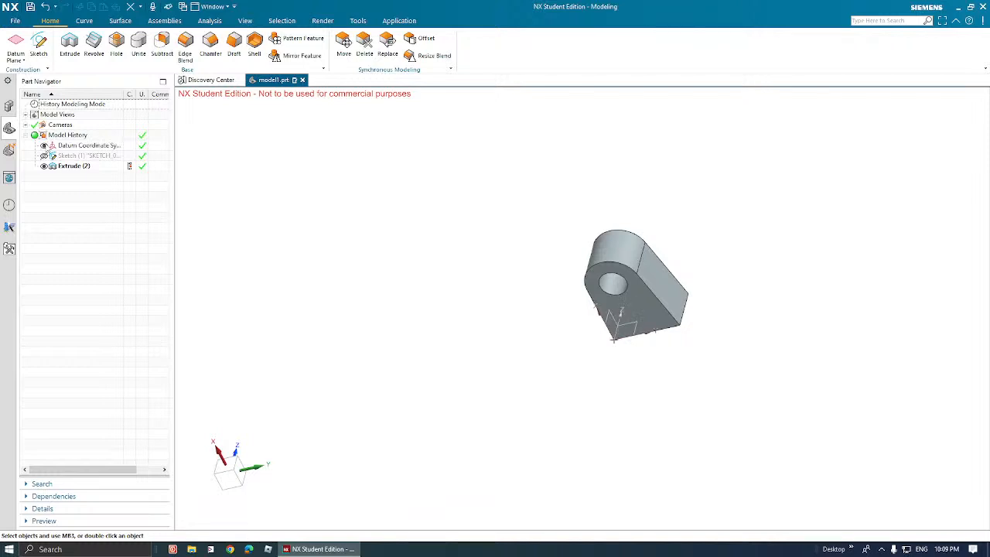
{"action": "left_click", "coordinate": [44, 166]}
{"action": "left_click", "coordinate": [44, 166]}
{"action": "left_click", "coordinate": [44, 155]}
{"action": "left_click", "coordinate": [44, 166]}
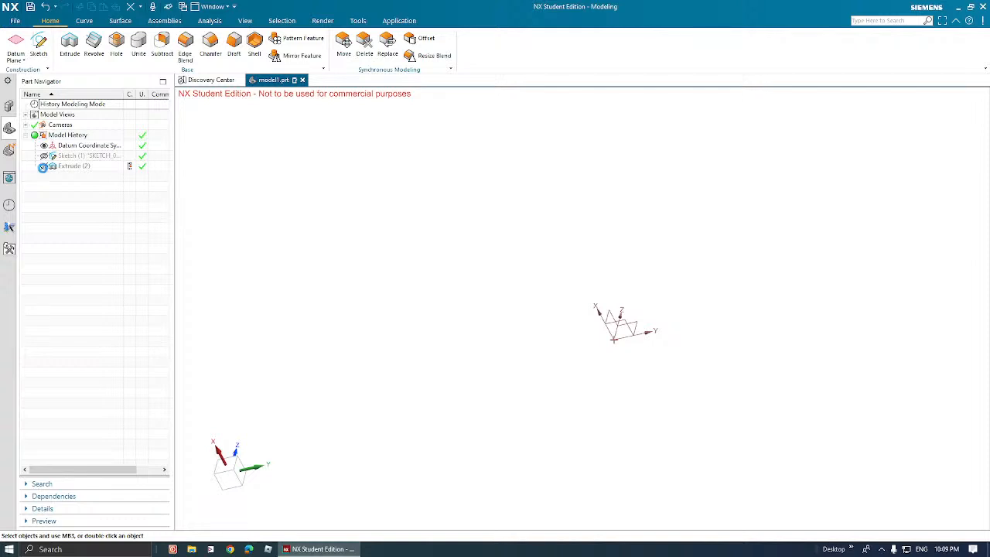
{"action": "left_click", "coordinate": [43, 166]}
Create a new sketch on the solid's flat side face adjoining the rounded end.
{"action": "middle_click_drag", "start_coordinate": [570, 214], "coordinate": [541, 286]}
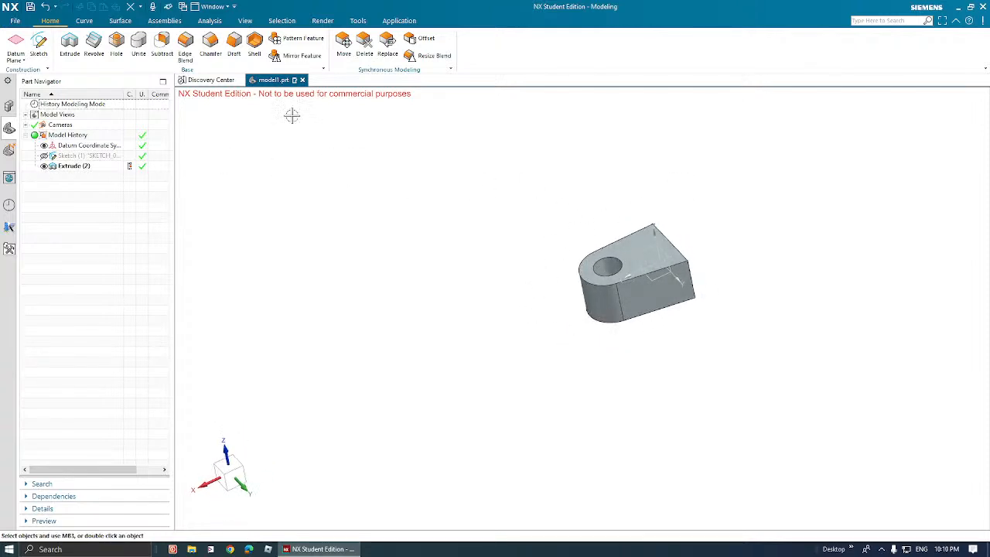
{"action": "left_click", "coordinate": [38, 46]}
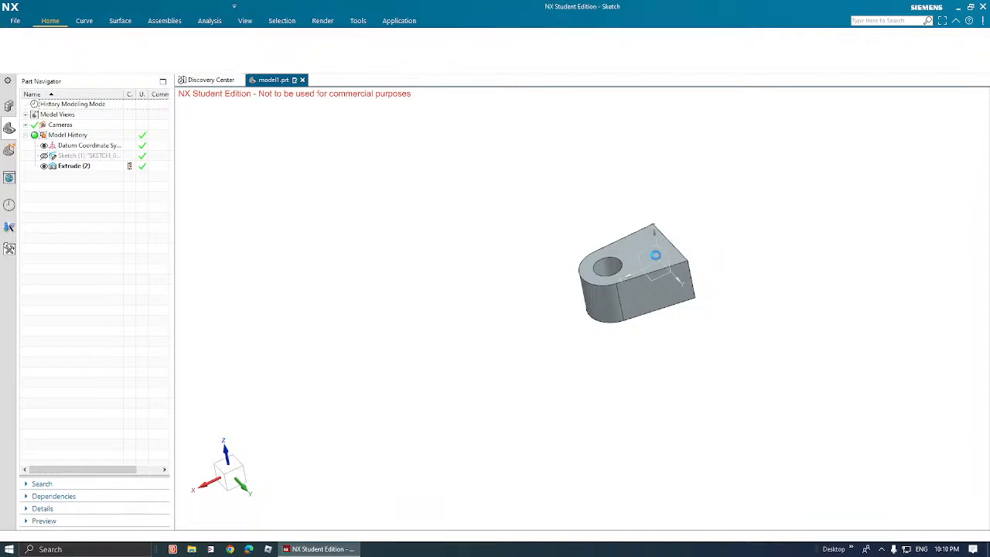
{"action": "left_click", "coordinate": [678, 279]}
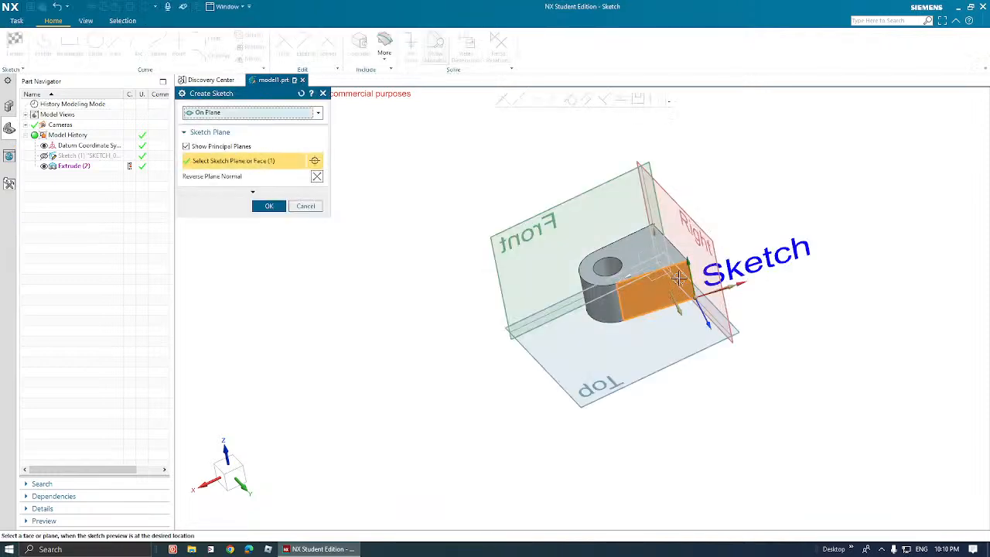
{"action": "middle_click_drag", "start_coordinate": [678, 279], "coordinate": [668, 236]}
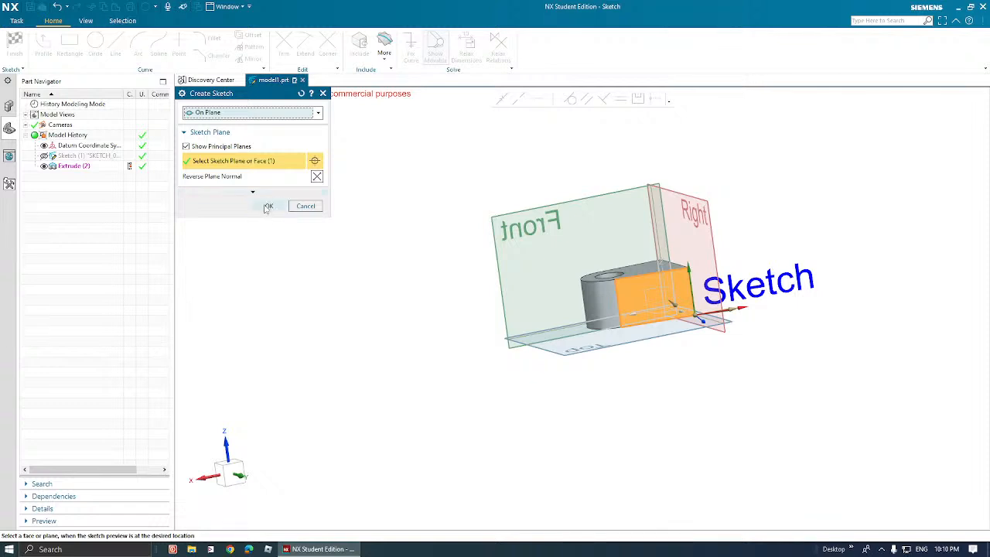
{"action": "left_click", "coordinate": [267, 206]}
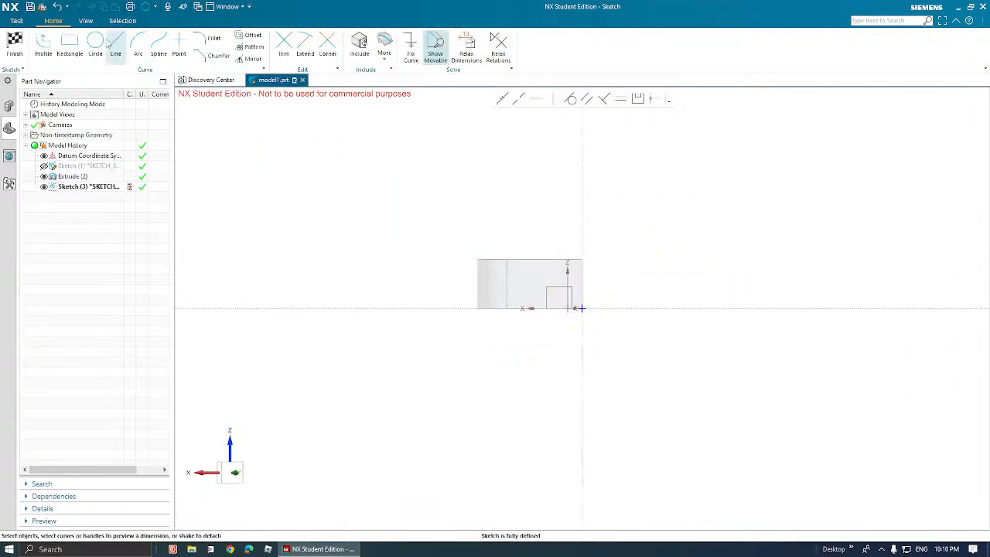
Sketch a circle about 138 mm in diameter centred on the sketch origin.
{"action": "left_click", "coordinate": [95, 43]}
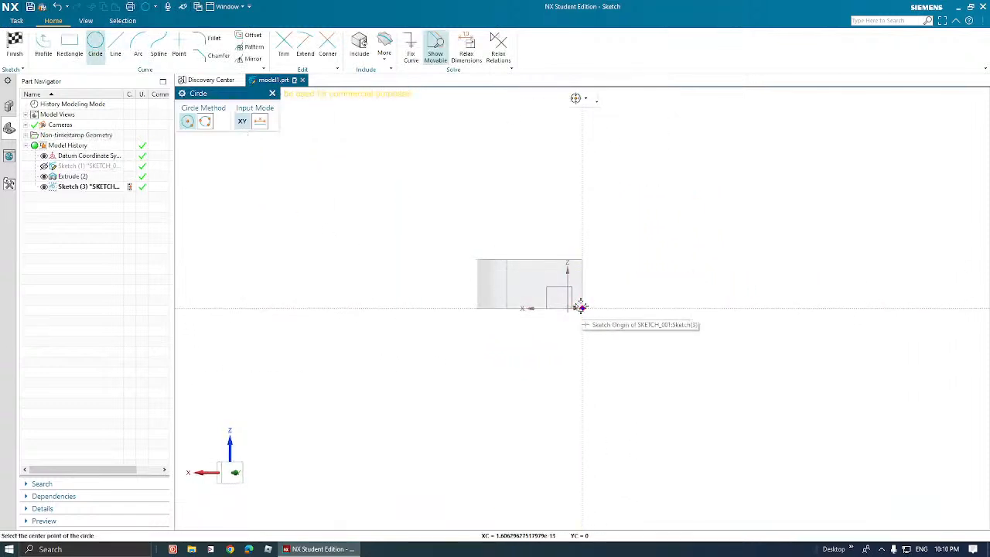
{"action": "left_click", "coordinate": [581, 307]}
{"action": "left_click", "coordinate": [613, 297]}
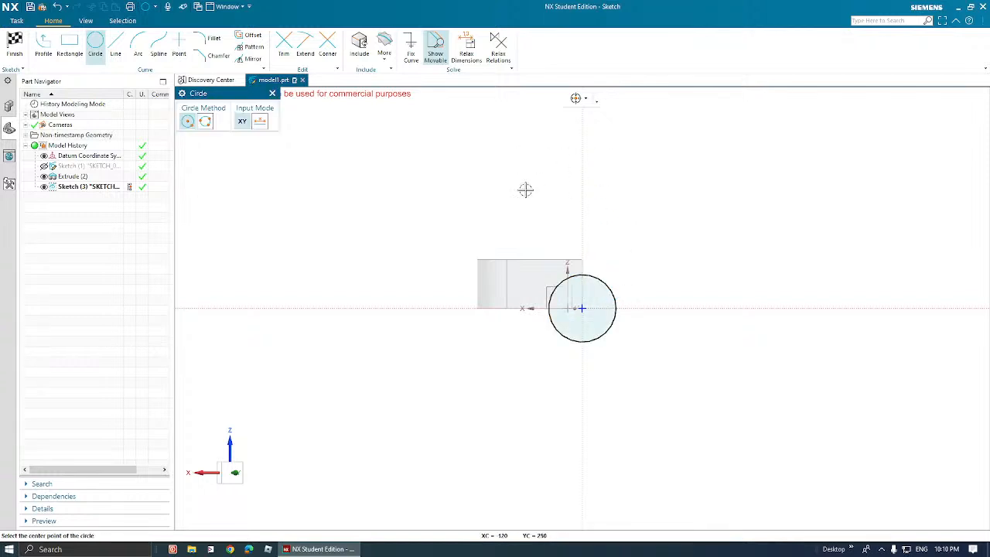
{"action": "left_click", "coordinate": [608, 287]}
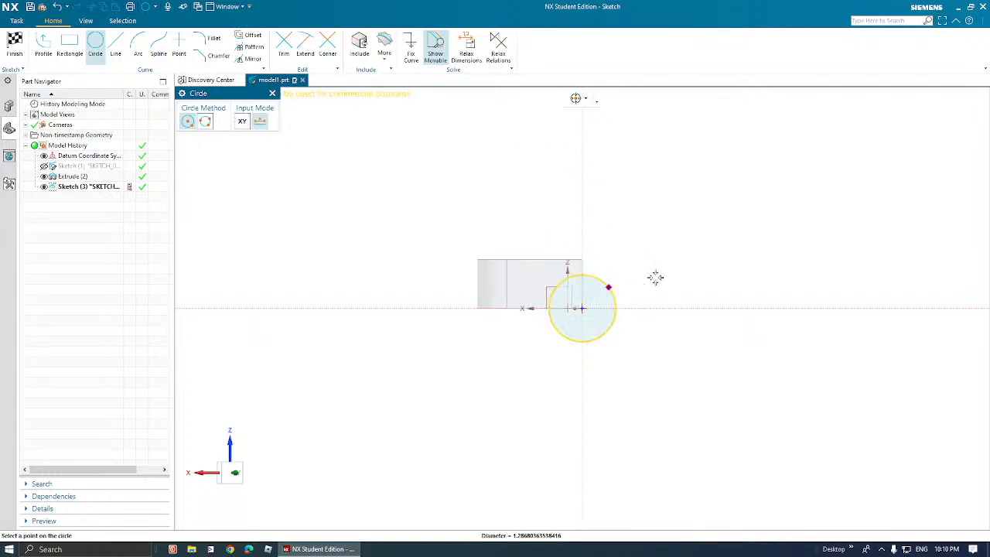
{"action": "key", "text": "Escape"}
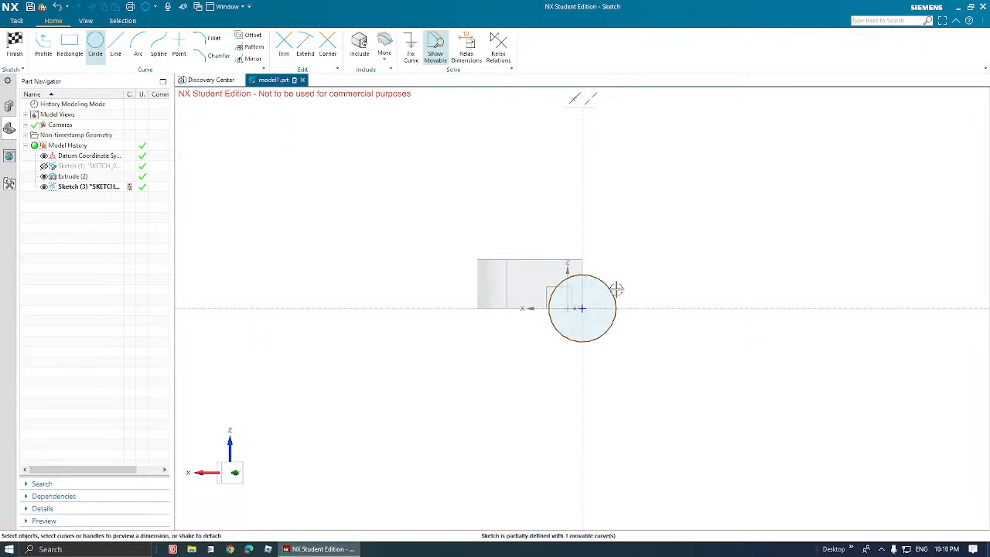
Set the circle's diameter to 120 mm, accept scaling the entire sketch, and finish the sketch.
{"action": "double_click", "coordinate": [615, 287]}
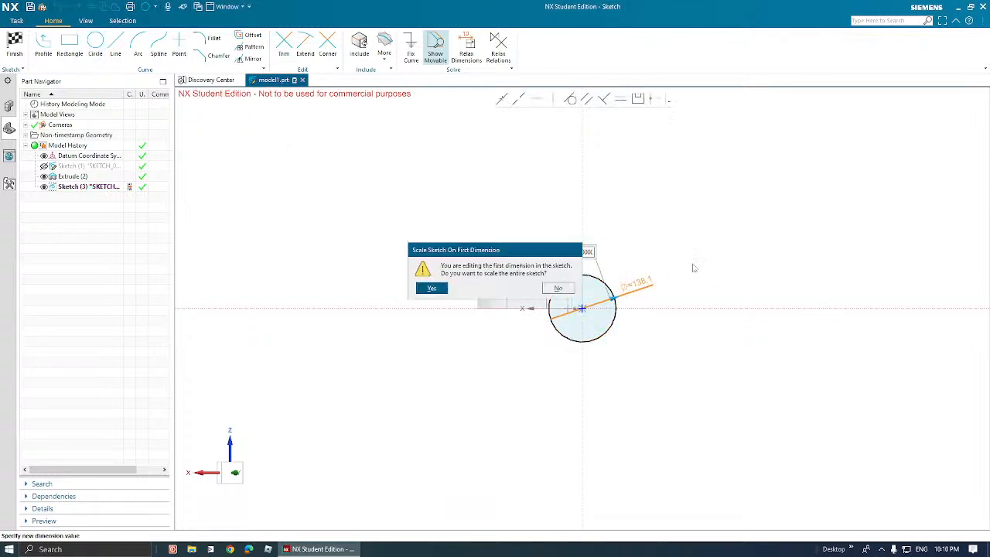
{"action": "left_click", "coordinate": [436, 289]}
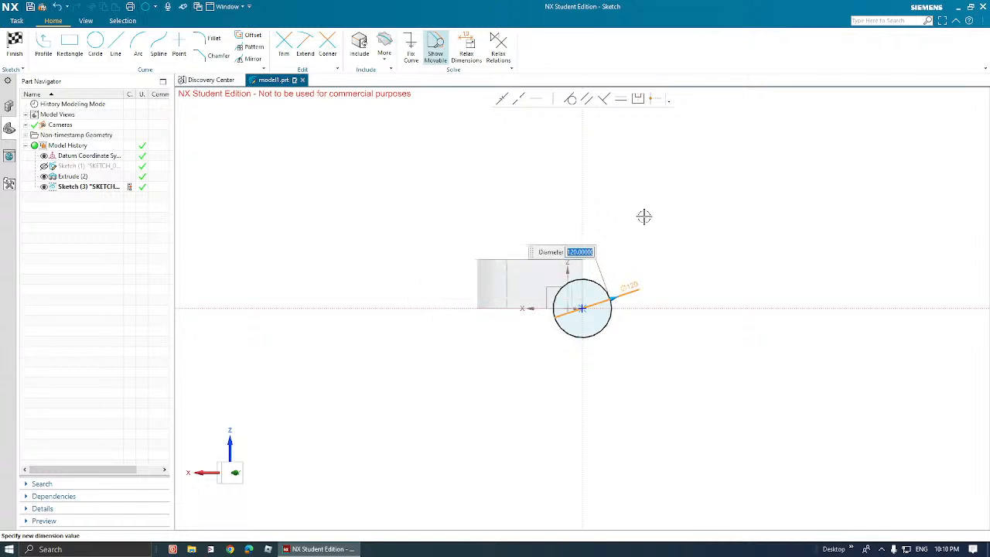
{"action": "middle_click", "coordinate": [683, 273]}
{"action": "middle_click_drag", "start_coordinate": [677, 246], "coordinate": [663, 252]}
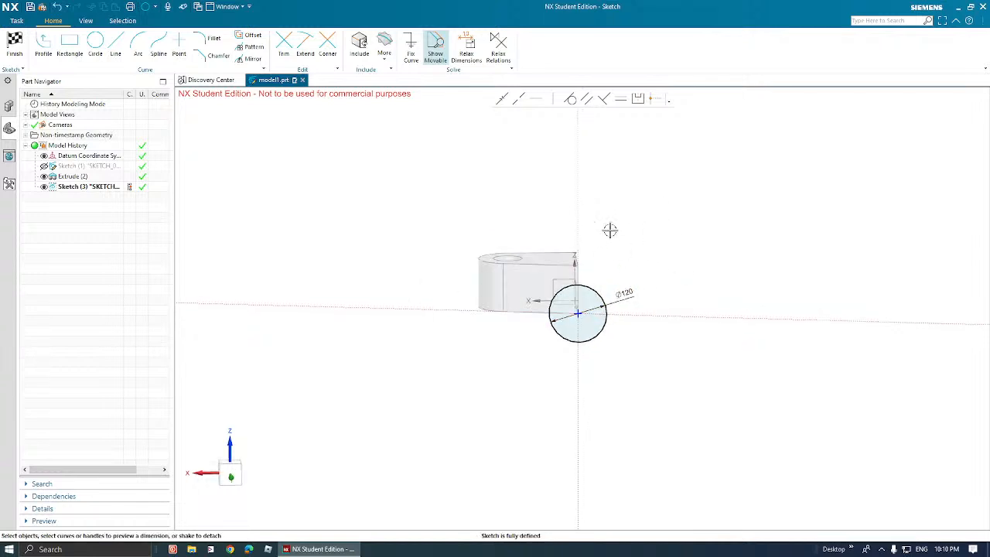
{"action": "left_click", "coordinate": [14, 45]}
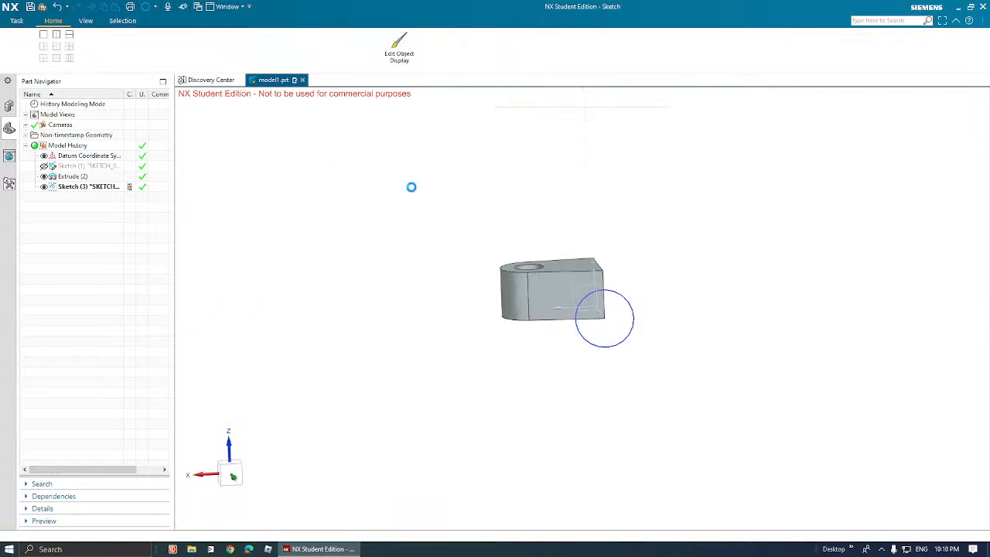
Extrude the circle as a separate solid body with start distance 100 mm, end distance 0 mm and Boolean None.
{"action": "key", "text": "x"}
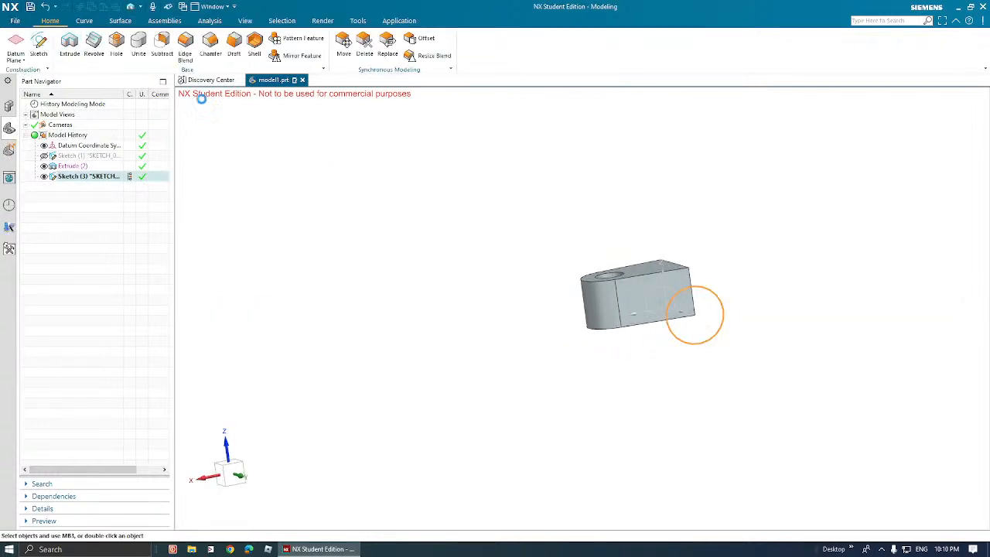
{"action": "middle_click_drag", "start_coordinate": [689, 317], "coordinate": [657, 348]}
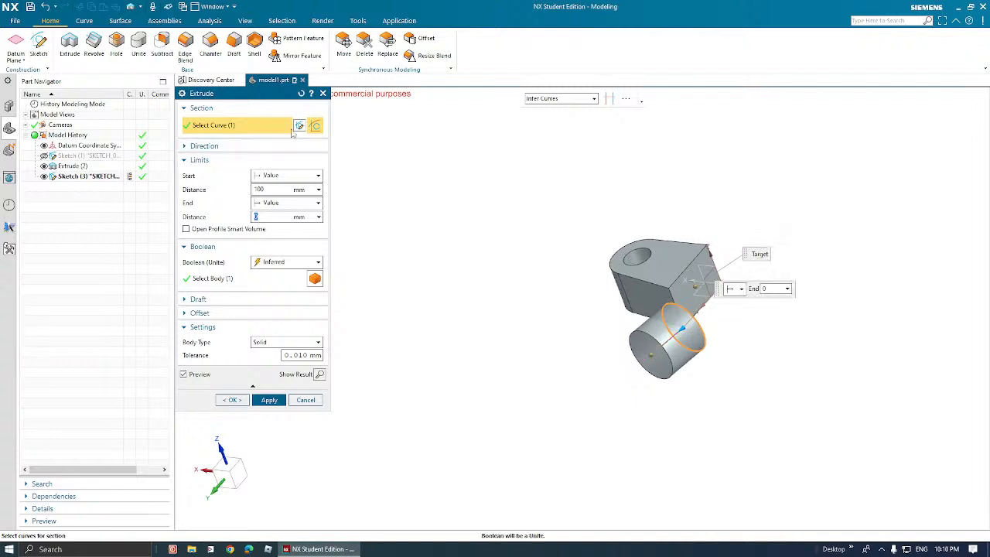
{"action": "left_click", "coordinate": [284, 343]}
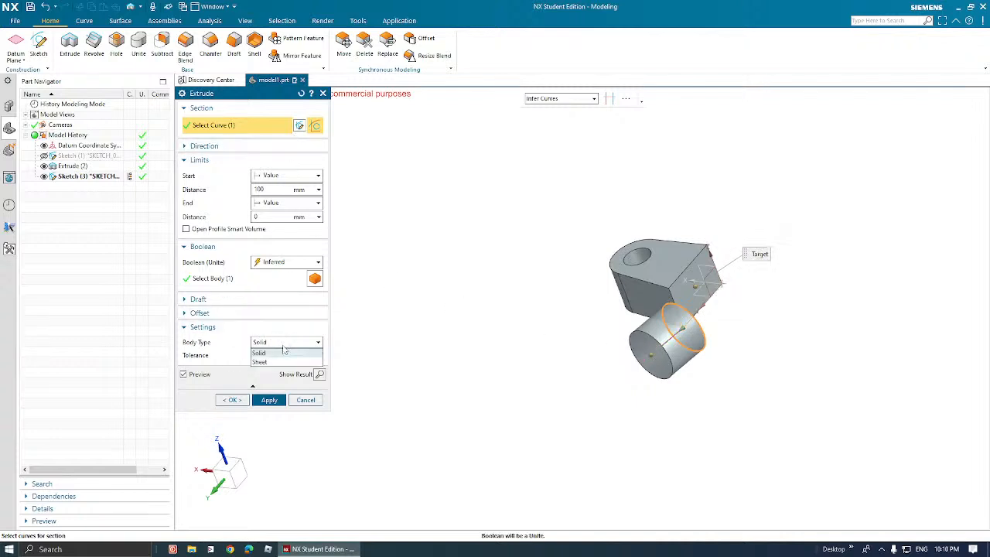
{"action": "left_click", "coordinate": [283, 352]}
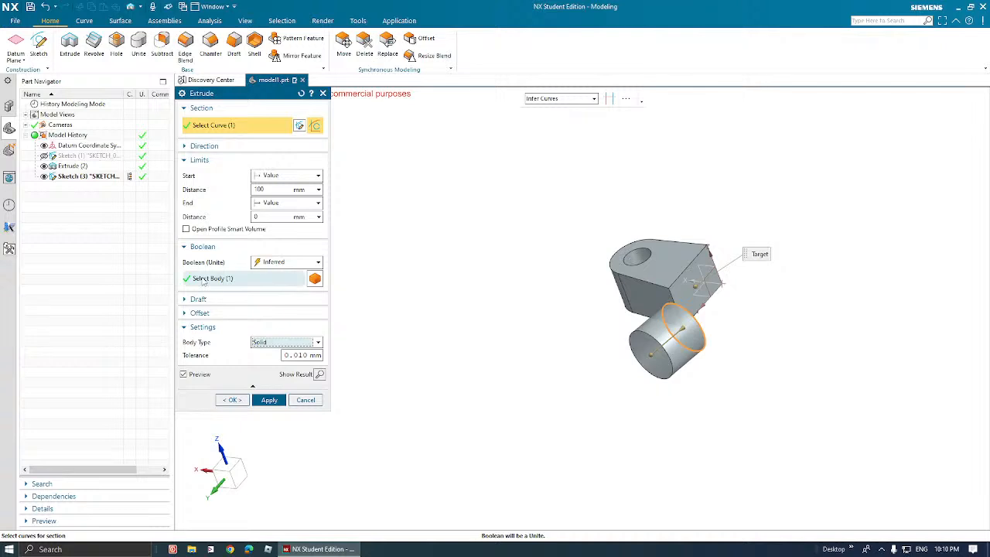
{"action": "left_click", "coordinate": [283, 266]}
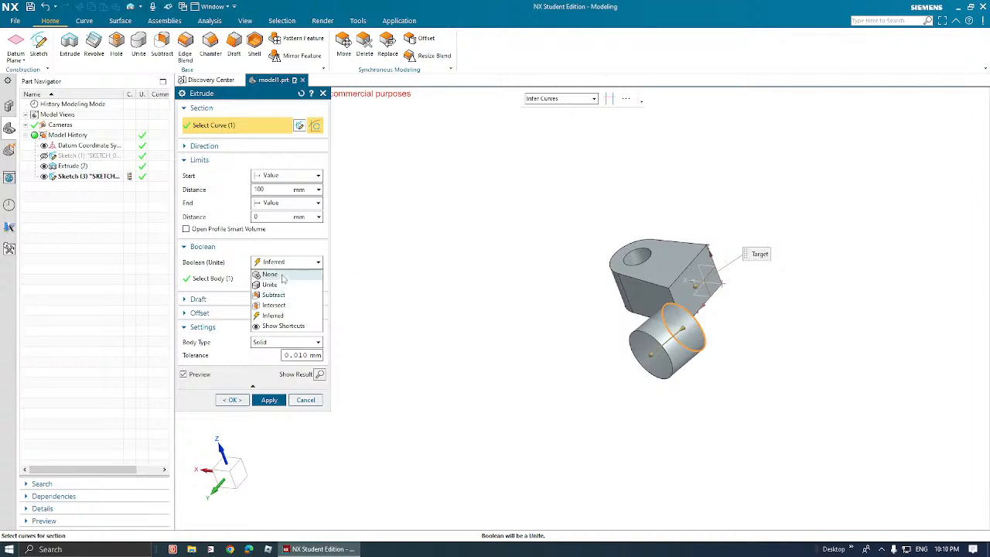
{"action": "left_click", "coordinate": [280, 275]}
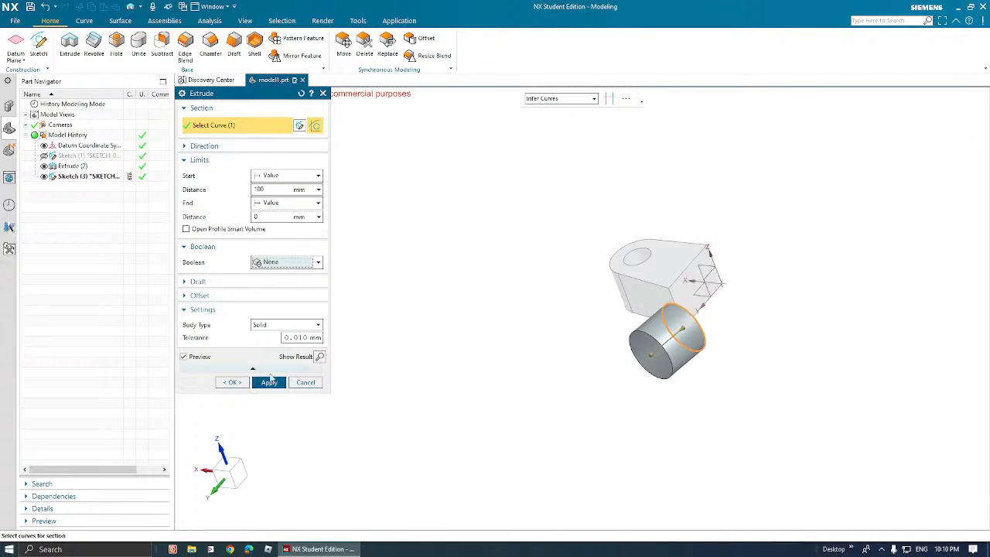
{"action": "left_click", "coordinate": [233, 382]}
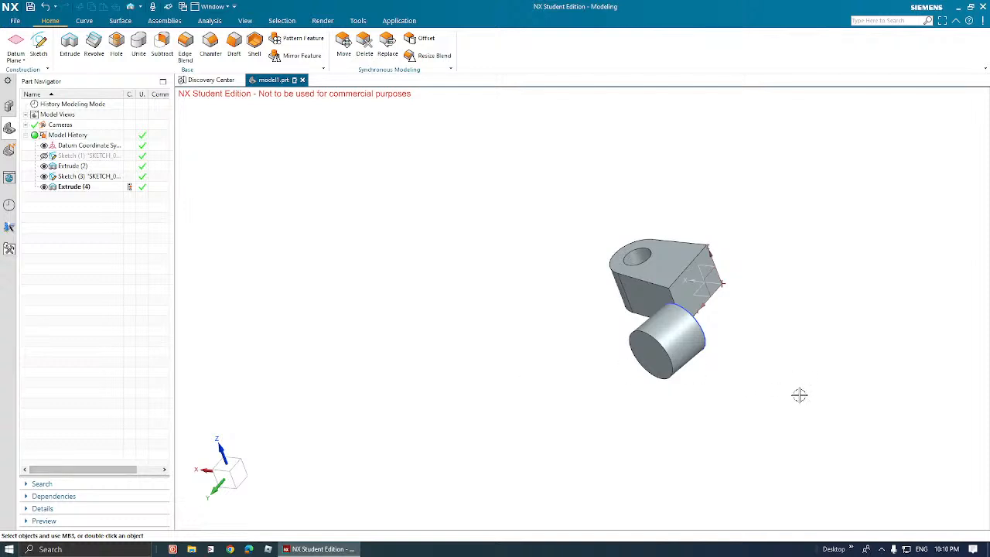
Reopen the cylinder's extrusion for editing with rollback.
{"action": "middle_click_drag", "start_coordinate": [664, 338], "coordinate": [689, 326]}
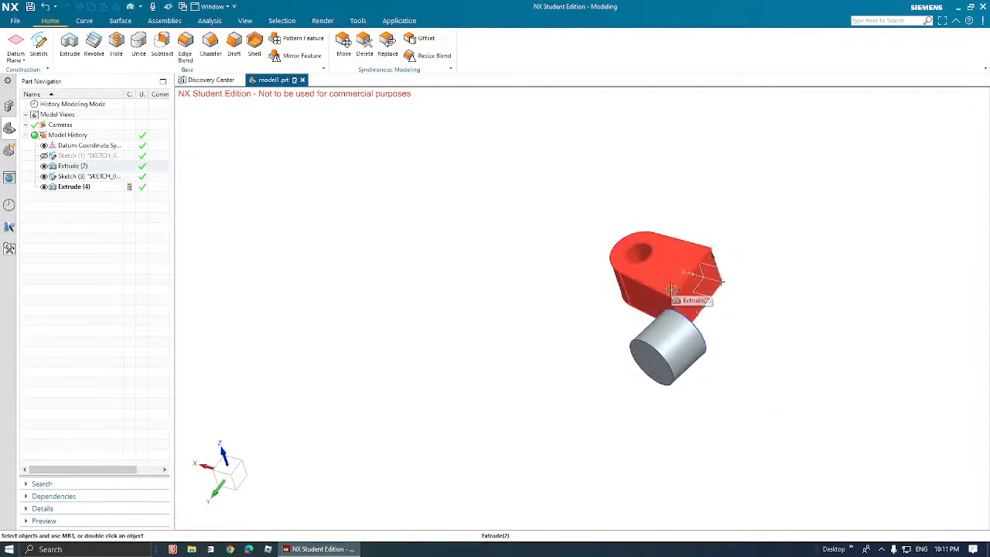
{"action": "right_click", "coordinate": [75, 188]}
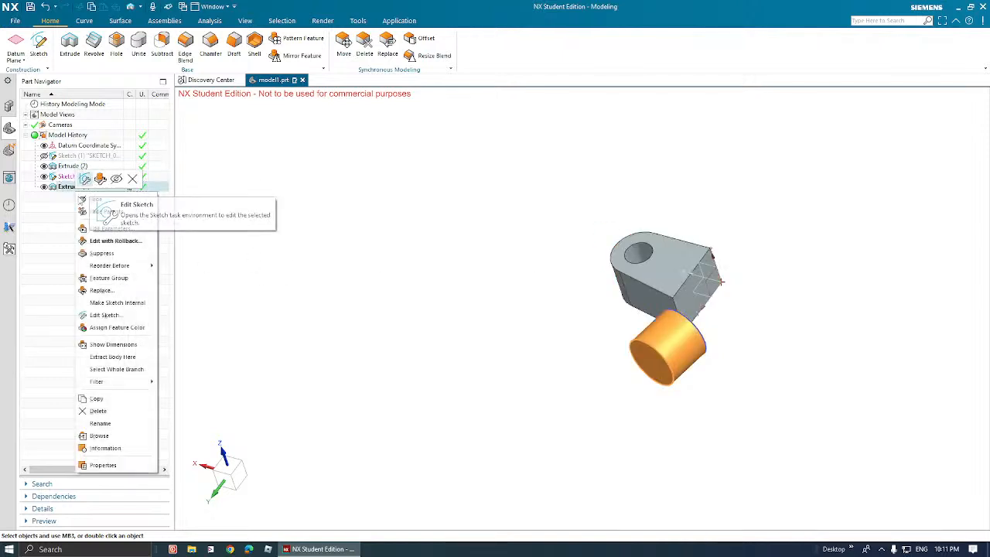
{"action": "left_click", "coordinate": [197, 224]}
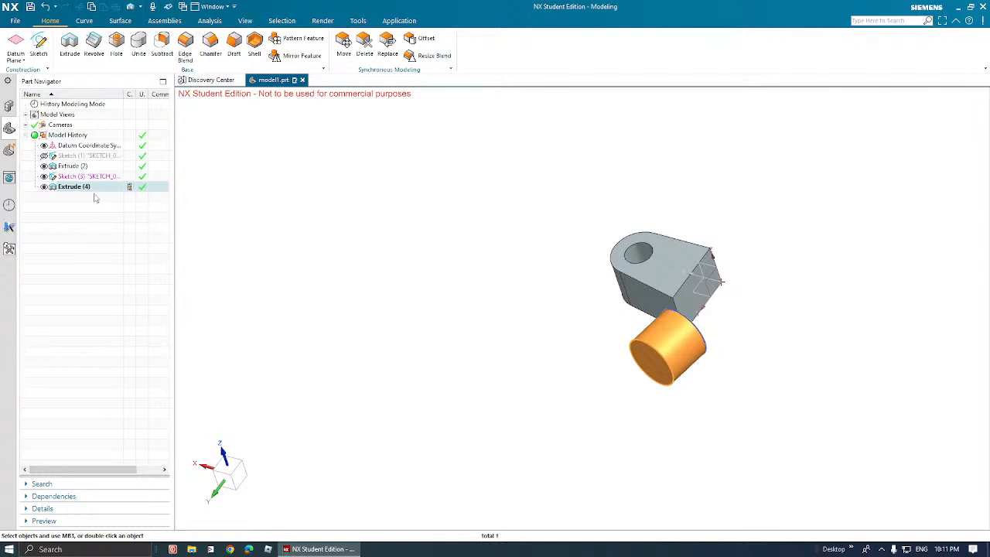
{"action": "right_click", "coordinate": [88, 191]}
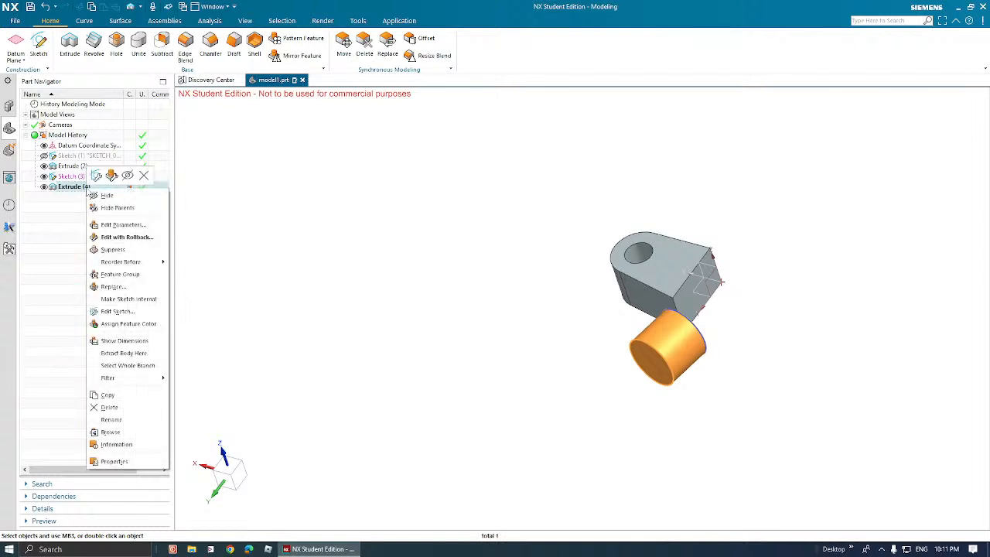
{"action": "left_click", "coordinate": [116, 238]}
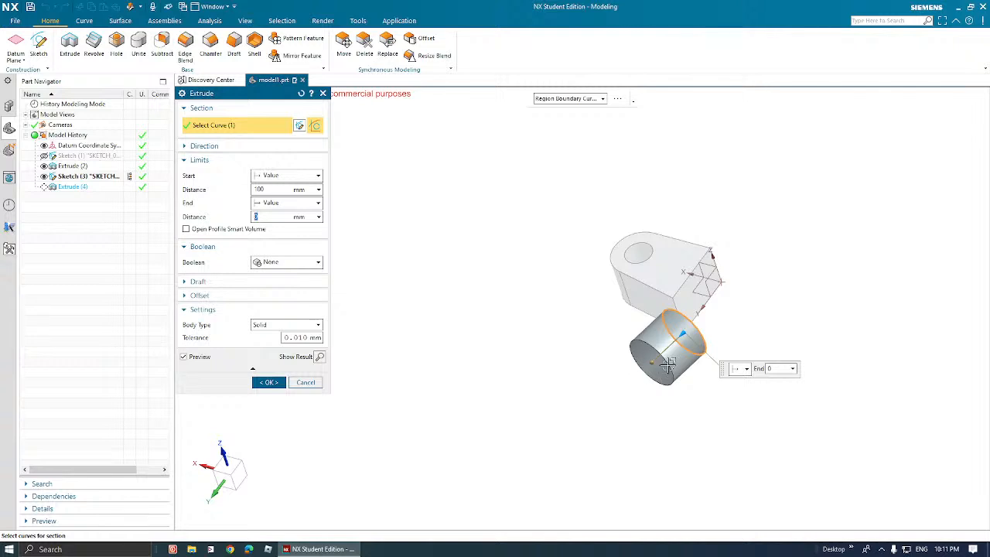
Reverse the cylinder extrusion's direction, keeping the start limit type as Value, and accept the edit.
{"action": "left_click", "coordinate": [680, 334]}
{"action": "left_click", "coordinate": [652, 362]}
{"action": "left_click", "coordinate": [707, 402]}
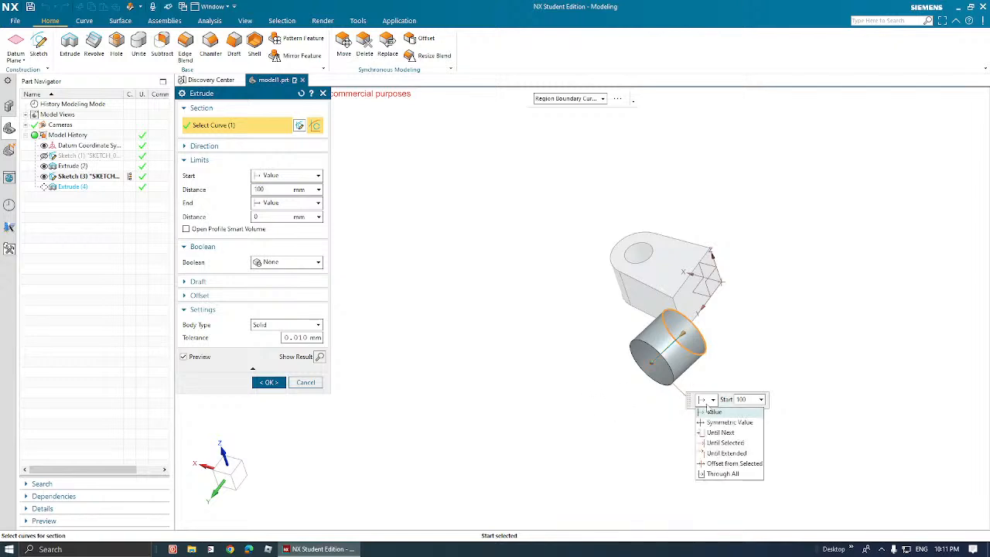
{"action": "left_click", "coordinate": [709, 412]}
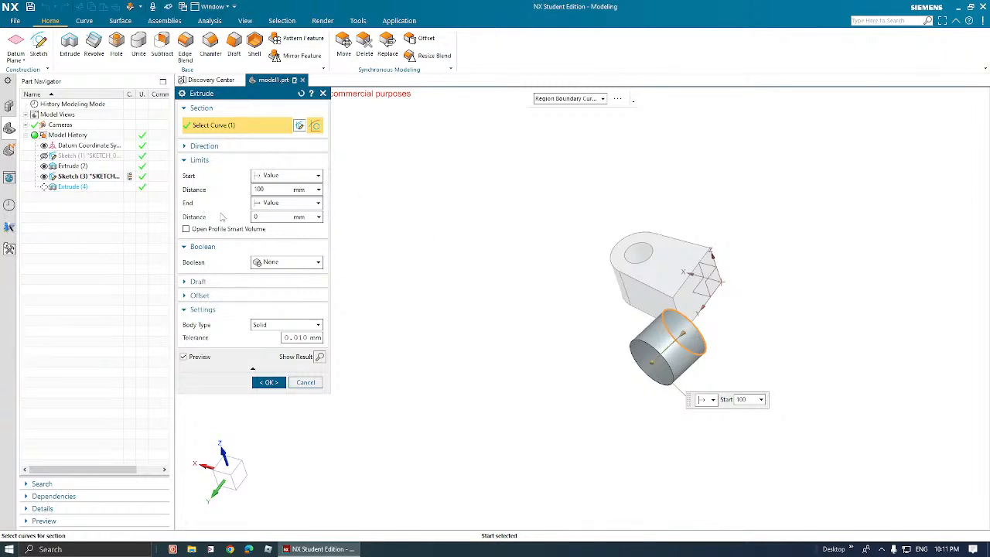
{"action": "left_click", "coordinate": [201, 147]}
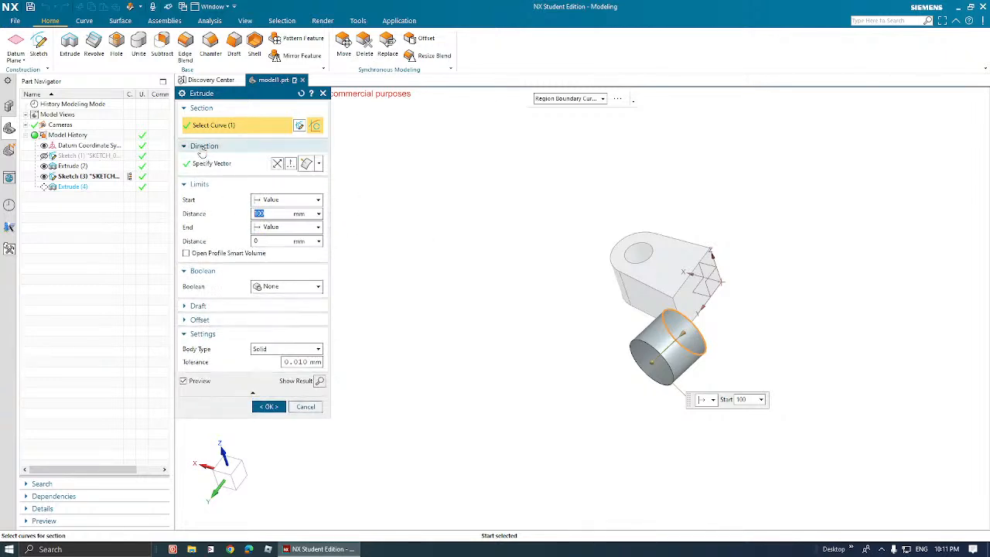
{"action": "left_click", "coordinate": [201, 147]}
{"action": "left_click", "coordinate": [201, 147]}
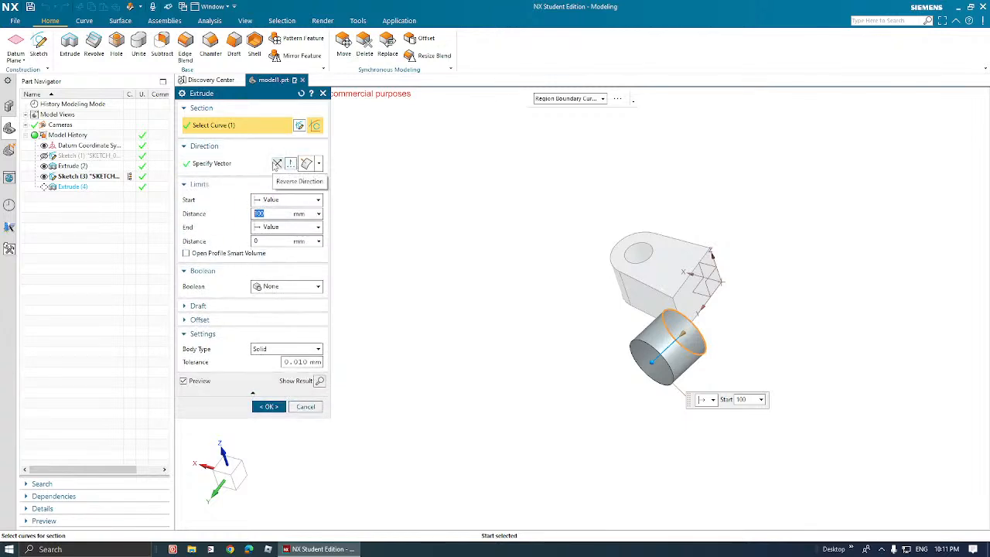
{"action": "left_click", "coordinate": [276, 164]}
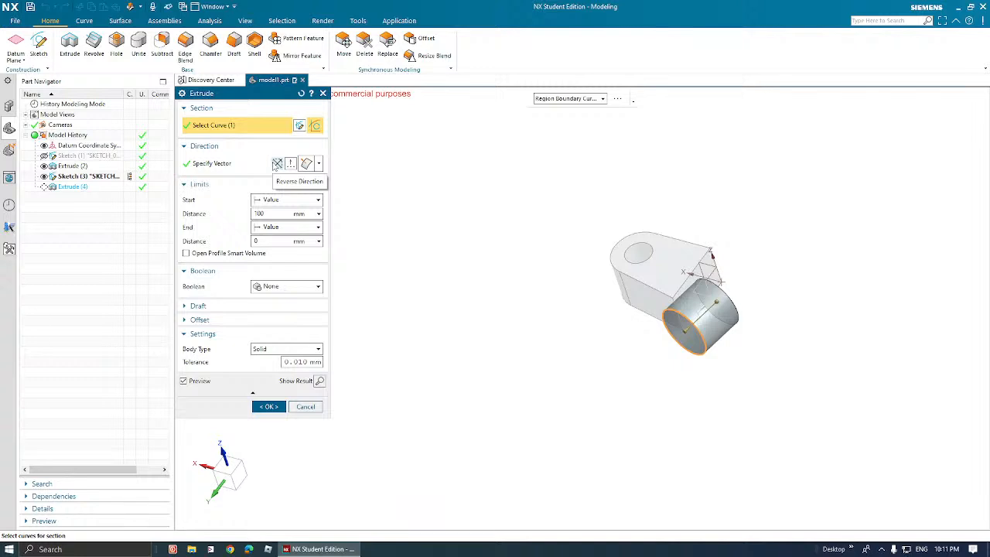
{"action": "middle_click_drag", "start_coordinate": [720, 293], "coordinate": [729, 290]}
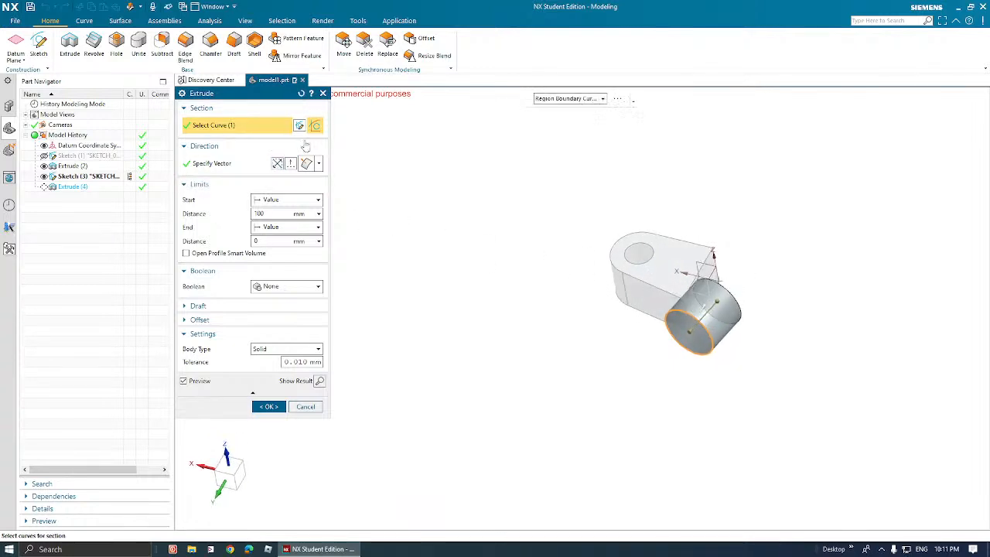
{"action": "left_click", "coordinate": [270, 406]}
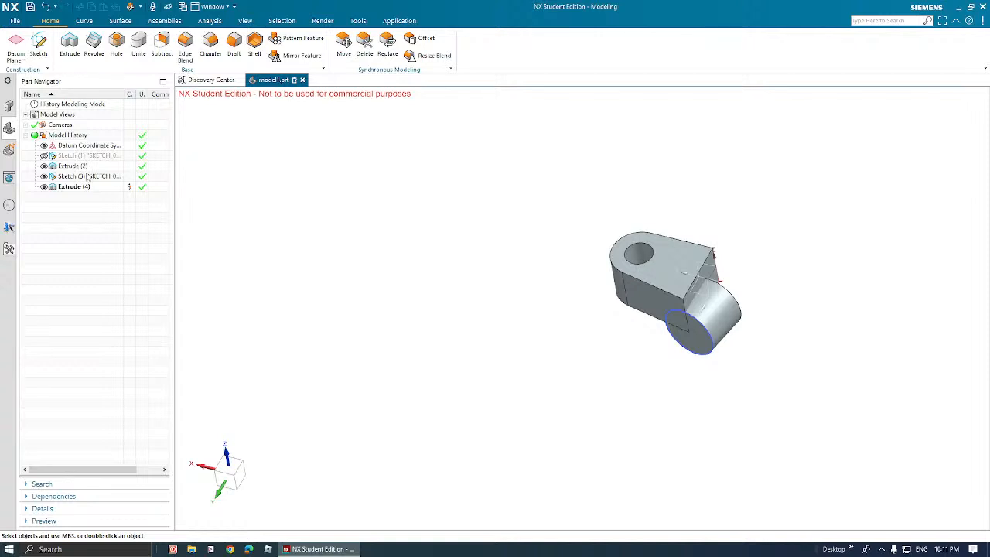
Edit the cylinder's extrusion with rollback to unite it with the block, and inspect the body from several sides.
{"action": "left_click", "coordinate": [77, 187]}
{"action": "right_click", "coordinate": [84, 189]}
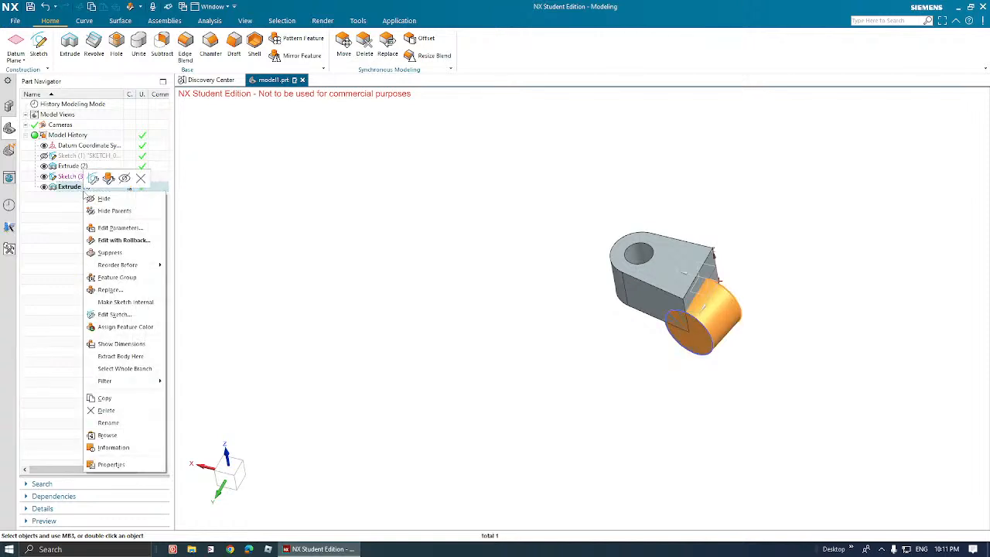
{"action": "left_click", "coordinate": [123, 240]}
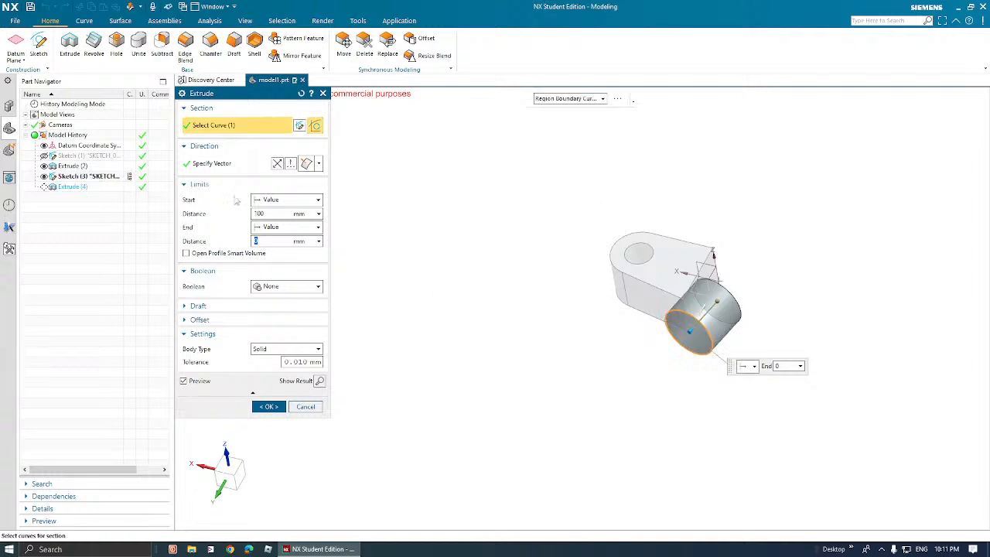
{"action": "left_click", "coordinate": [284, 286]}
{"action": "left_click", "coordinate": [278, 306]}
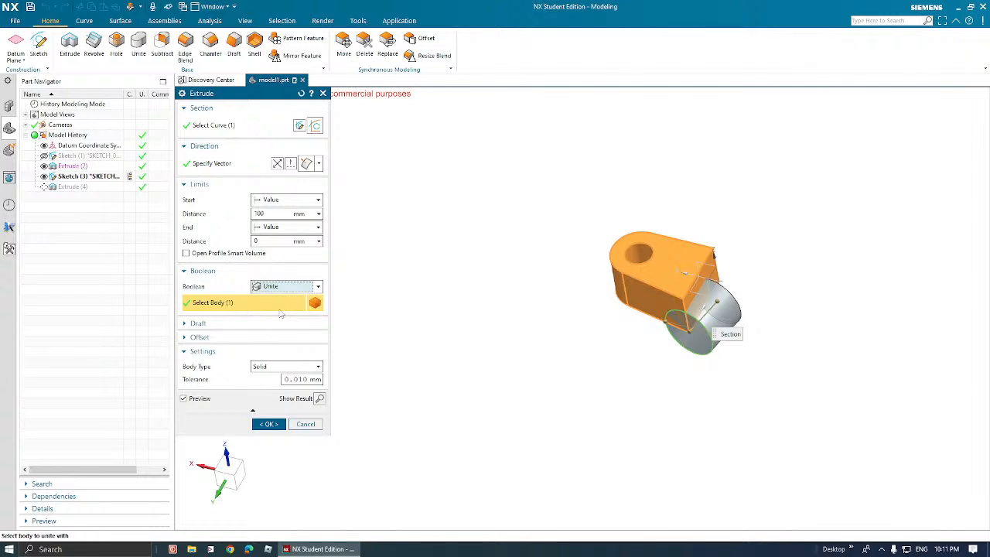
{"action": "left_click", "coordinate": [267, 424]}
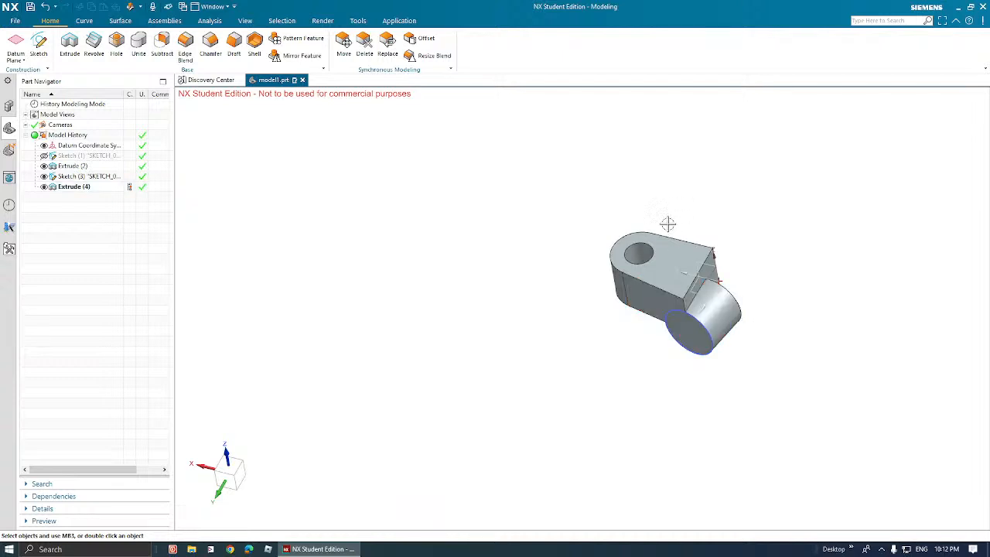
{"action": "middle_click_drag", "start_coordinate": [702, 281], "coordinate": [678, 272]}
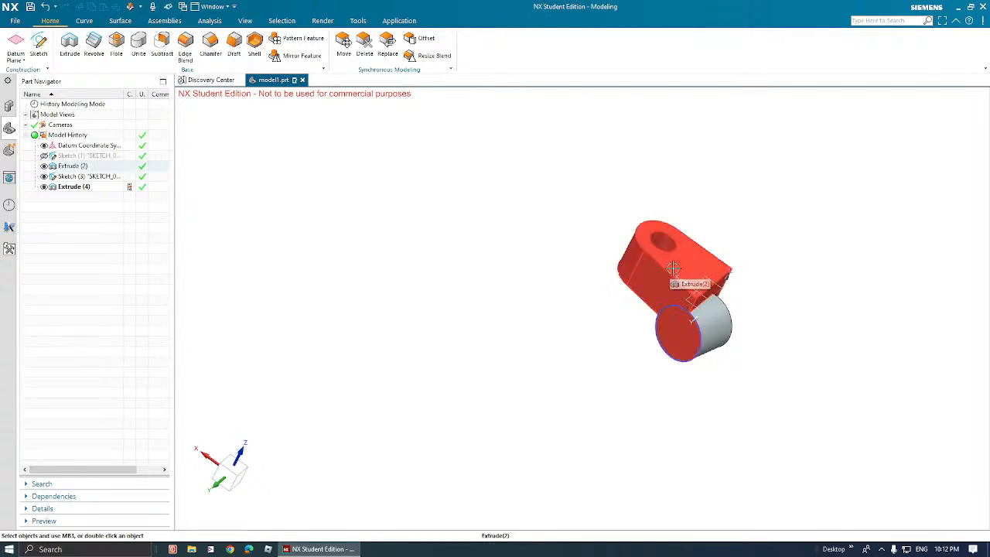
{"action": "mouse_move", "coordinate": [654, 266]}
{"action": "middle_mouse_down"}
{"action": "mouse_move", "coordinate": [625, 260]}
{"action": "mouse_move", "coordinate": [671, 263]}
{"action": "middle_mouse_up"}
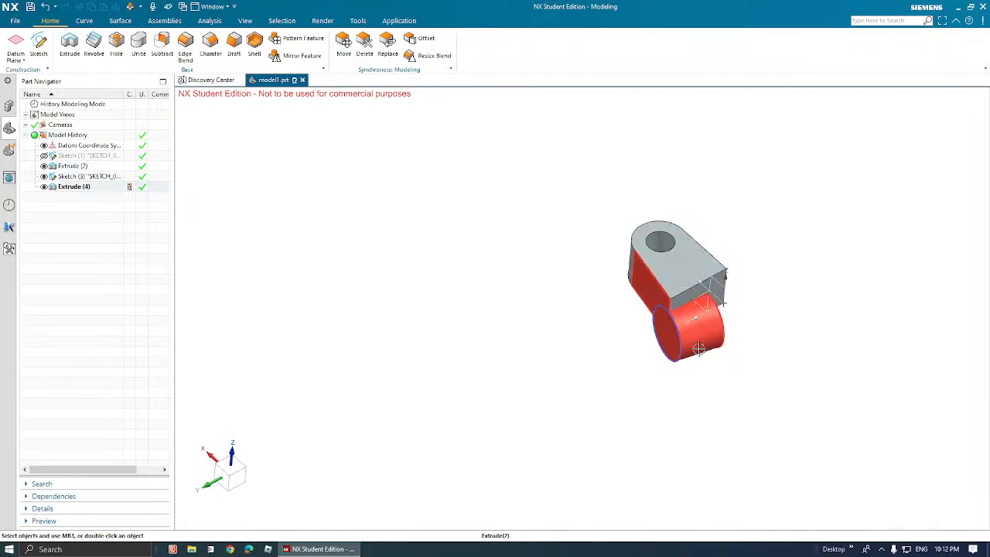
{"action": "mouse_move", "coordinate": [693, 338]}
{"action": "middle_mouse_down"}
{"action": "mouse_move", "coordinate": [740, 334]}
{"action": "mouse_move", "coordinate": [708, 328]}
{"action": "middle_mouse_up"}
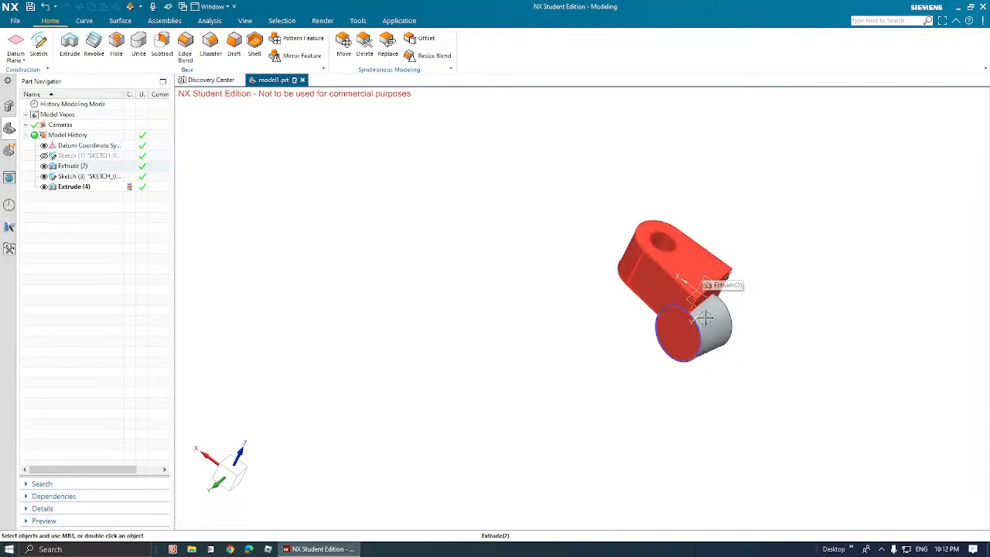
{"action": "middle_click_drag", "start_coordinate": [705, 318], "coordinate": [624, 315]}
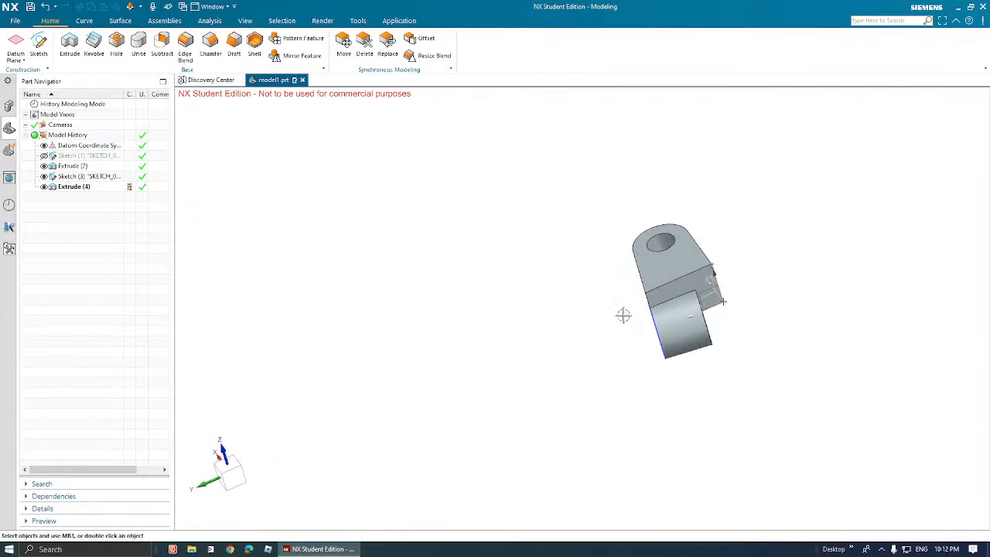
Edit the cylinder's extrusion with rollback and set its Boolean to None to make it a separate body.
{"action": "right_click", "coordinate": [77, 187]}
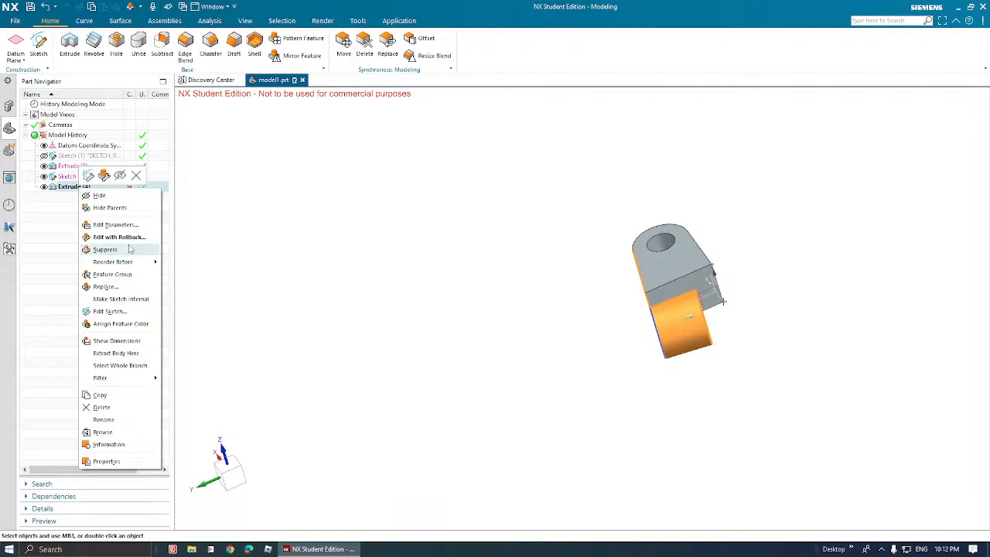
{"action": "left_click", "coordinate": [124, 237]}
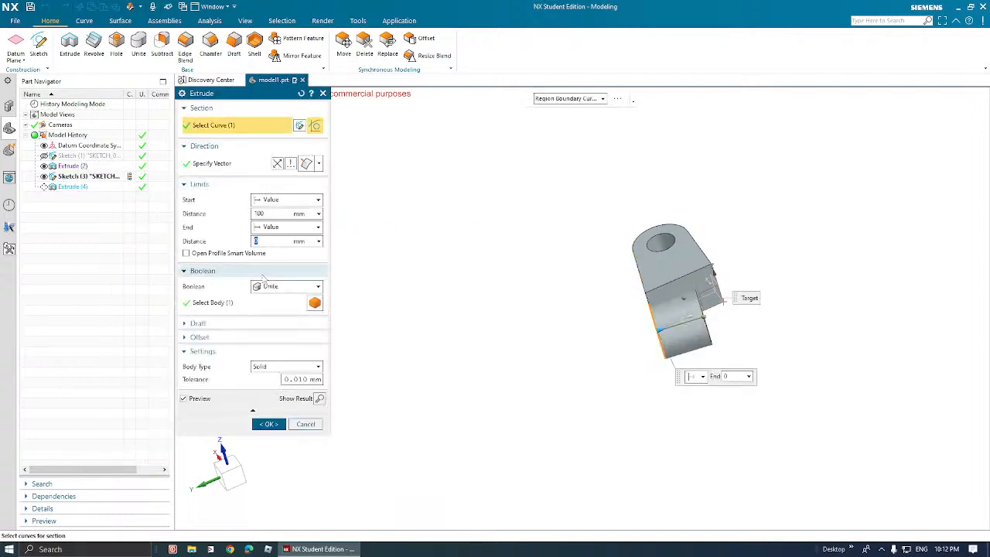
{"action": "left_click", "coordinate": [283, 288]}
{"action": "left_click", "coordinate": [278, 298]}
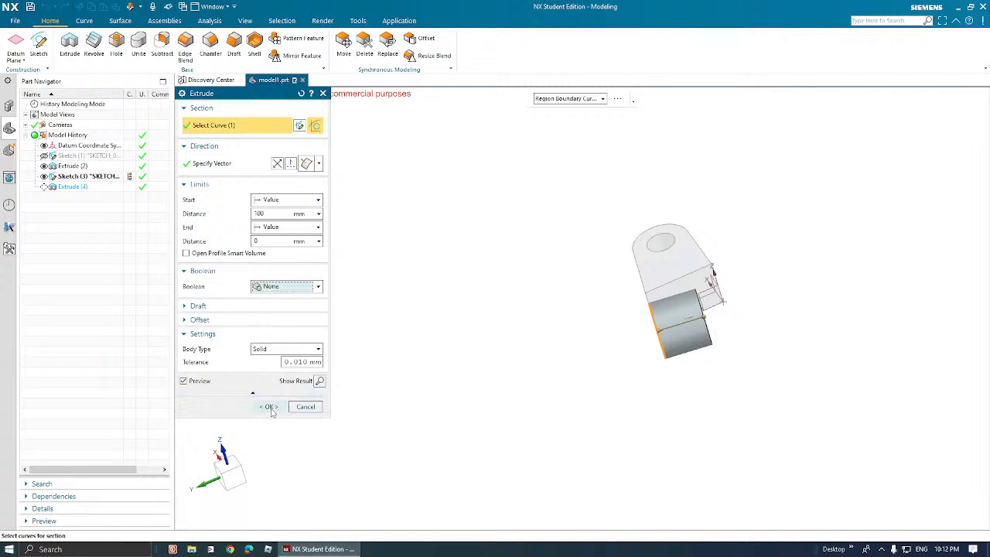
{"action": "left_click", "coordinate": [269, 424]}
{"action": "middle_click_drag", "start_coordinate": [677, 317], "coordinate": [696, 323]}
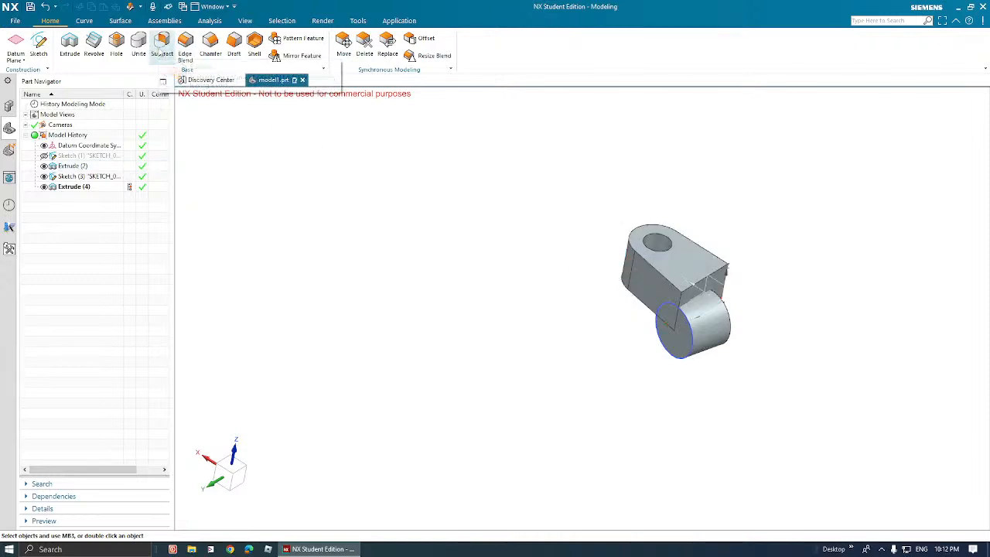
Preview subtracting the cylinder body from the block with the Subtract command, and close it without applying.
{"action": "left_click", "coordinate": [162, 48]}
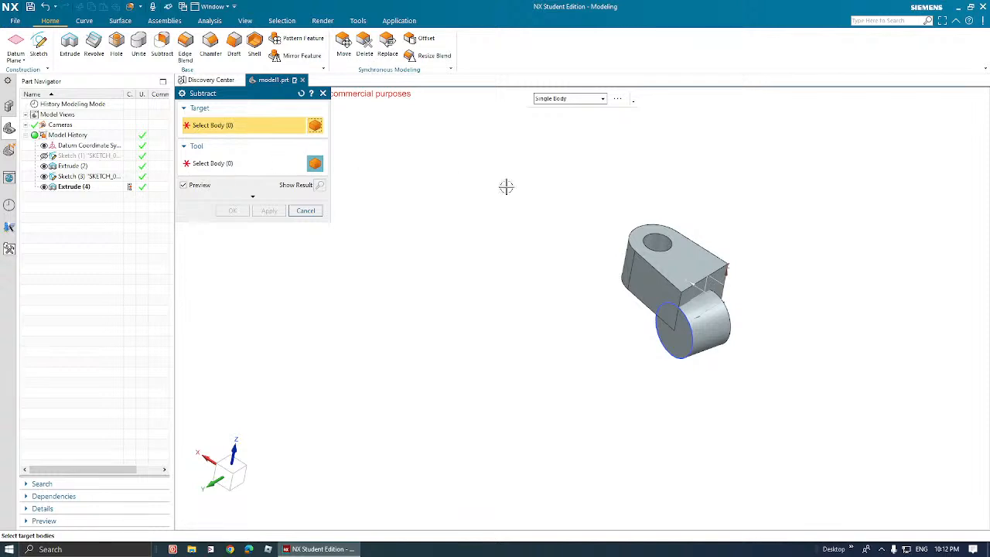
{"action": "left_click", "coordinate": [694, 280]}
{"action": "middle_click", "coordinate": [411, 216]}
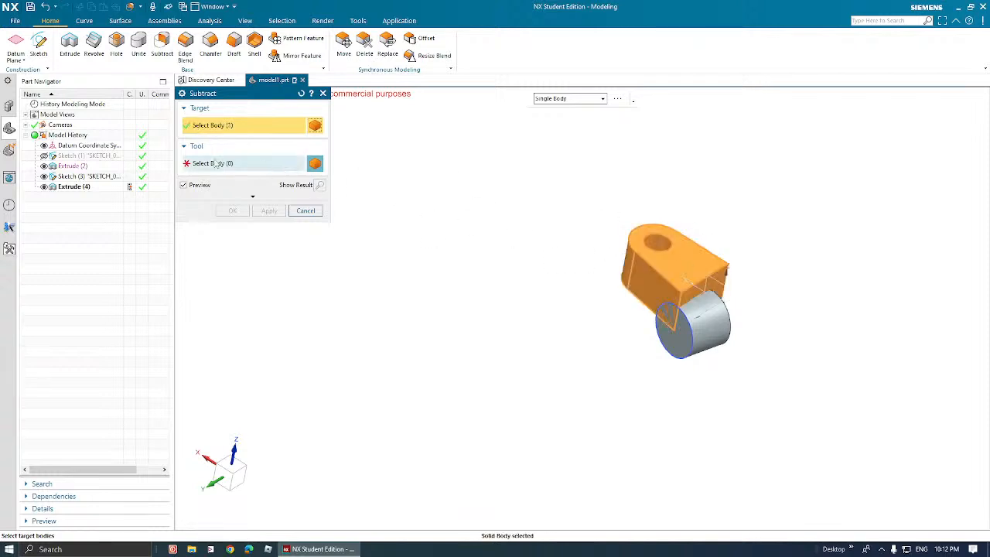
{"action": "left_click", "coordinate": [720, 339]}
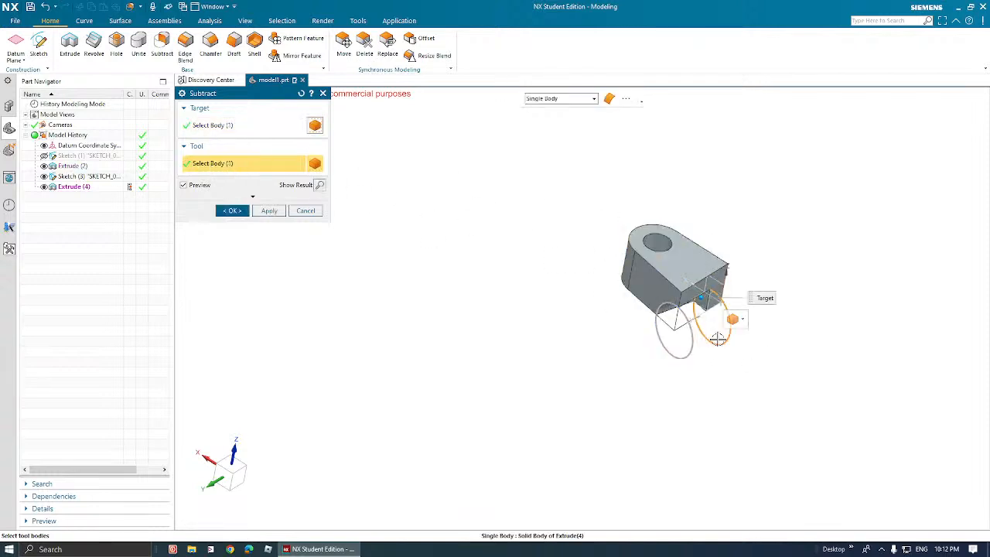
{"action": "middle_click_drag", "start_coordinate": [689, 310], "coordinate": [647, 276]}
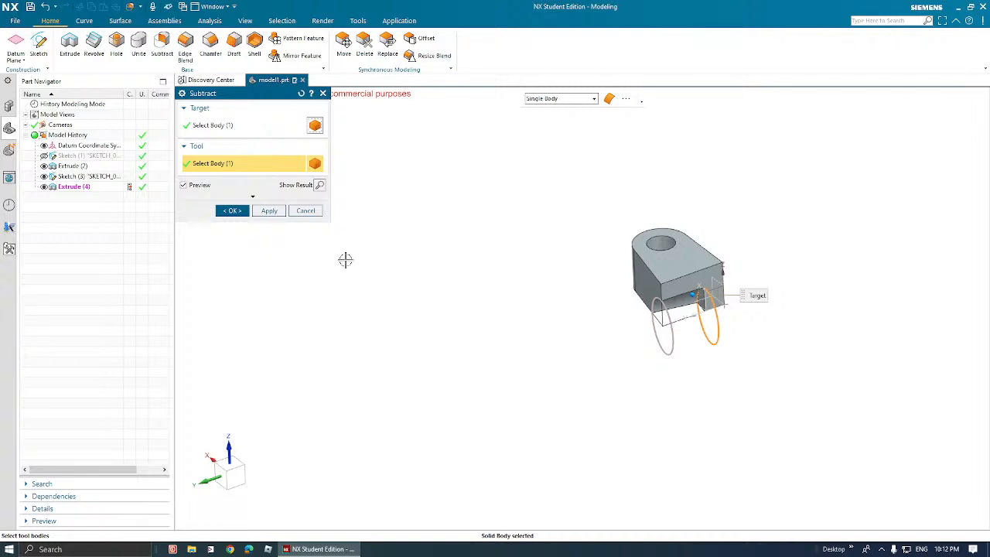
{"action": "left_click", "coordinate": [308, 212]}
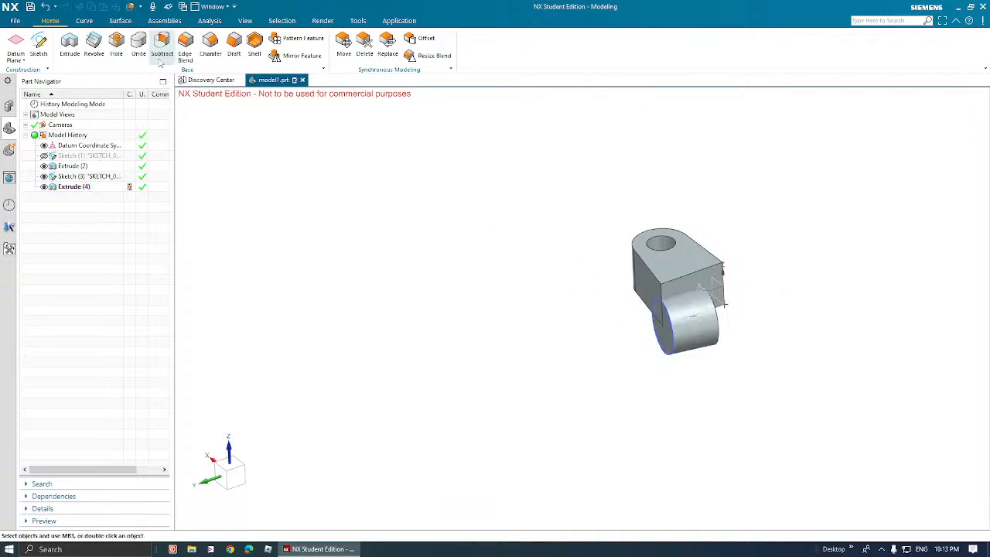
Reopen the cylinder's extrusion with rollback, set its Boolean to Intersect with the block, and preview the result.
{"action": "right_click", "coordinate": [96, 188]}
{"action": "left_click", "coordinate": [131, 235]}
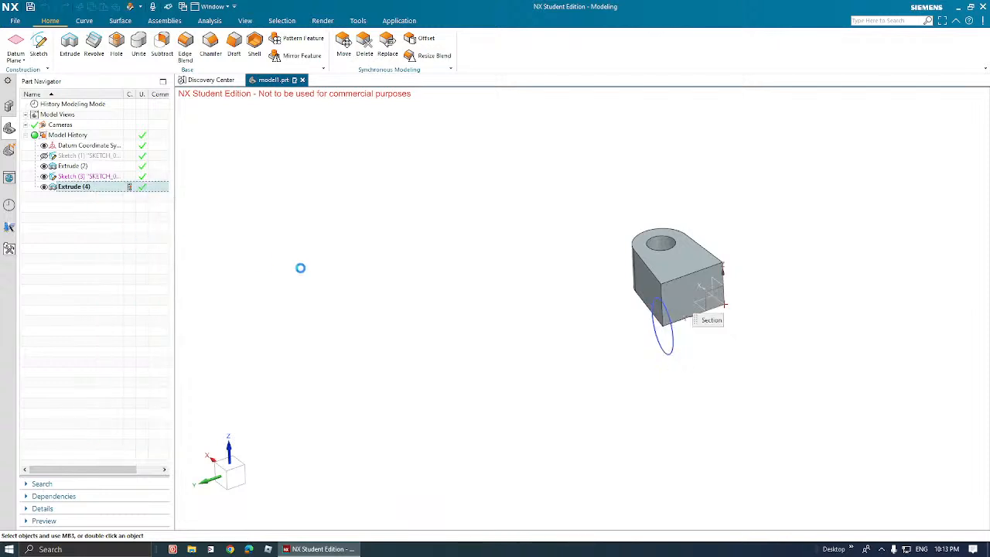
{"action": "left_click", "coordinate": [285, 287]}
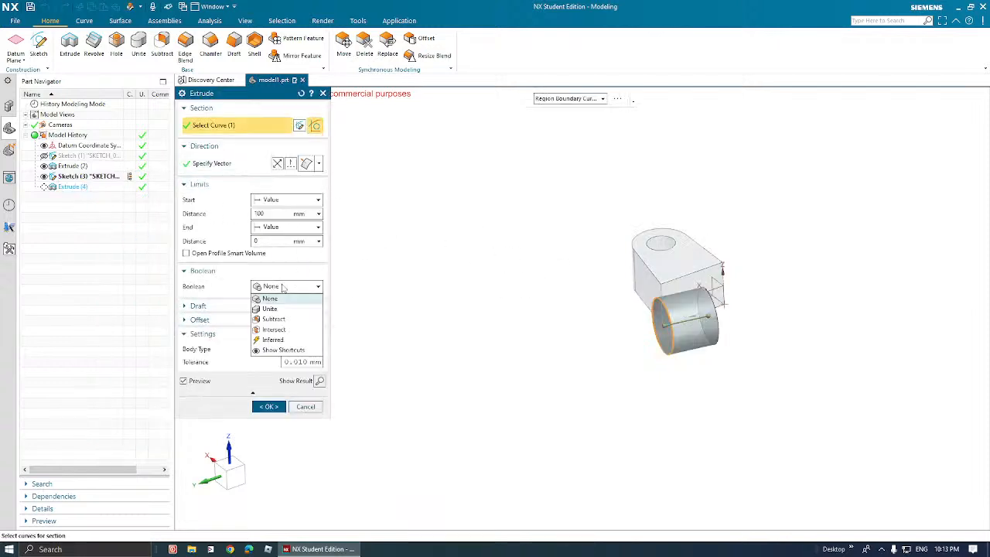
{"action": "left_click", "coordinate": [280, 330]}
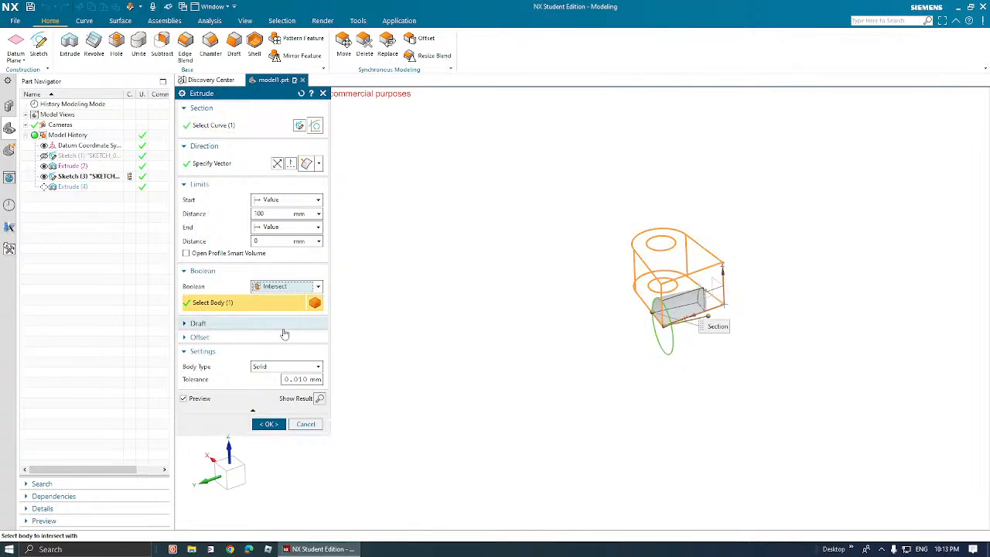
{"action": "middle_click_drag", "start_coordinate": [640, 302], "coordinate": [632, 307]}
{"action": "left_click", "coordinate": [320, 399]}
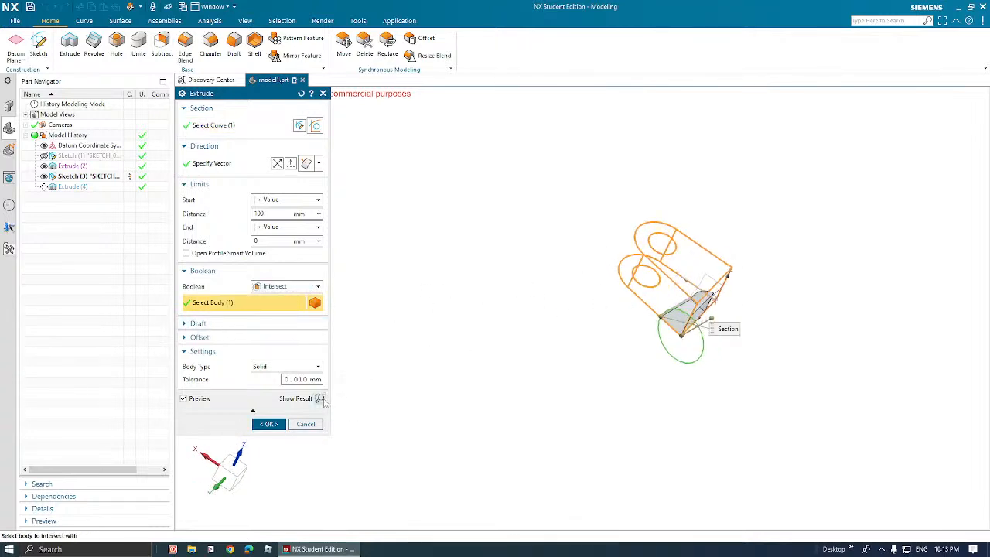
{"action": "middle_click_drag", "start_coordinate": [710, 340], "coordinate": [623, 314]}
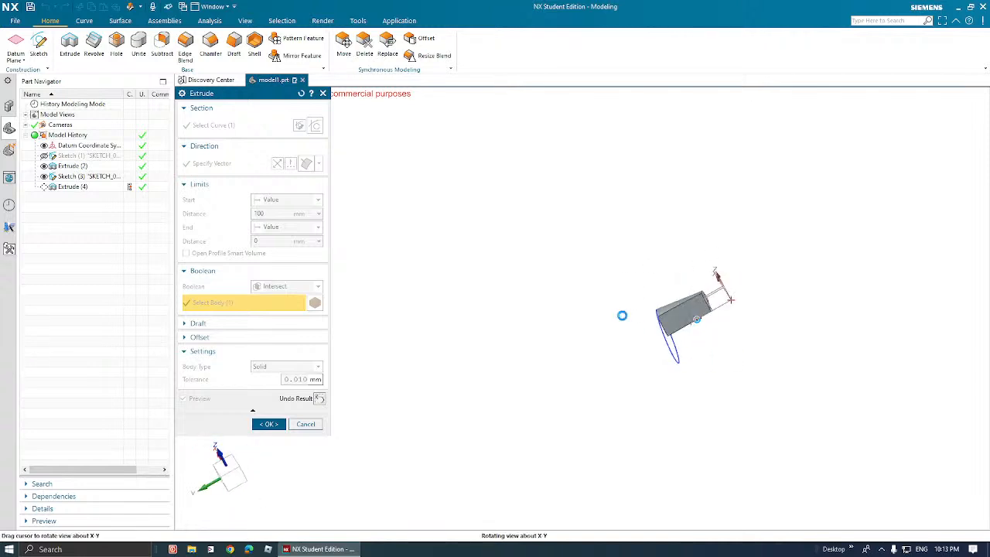
{"action": "left_click", "coordinate": [319, 399]}
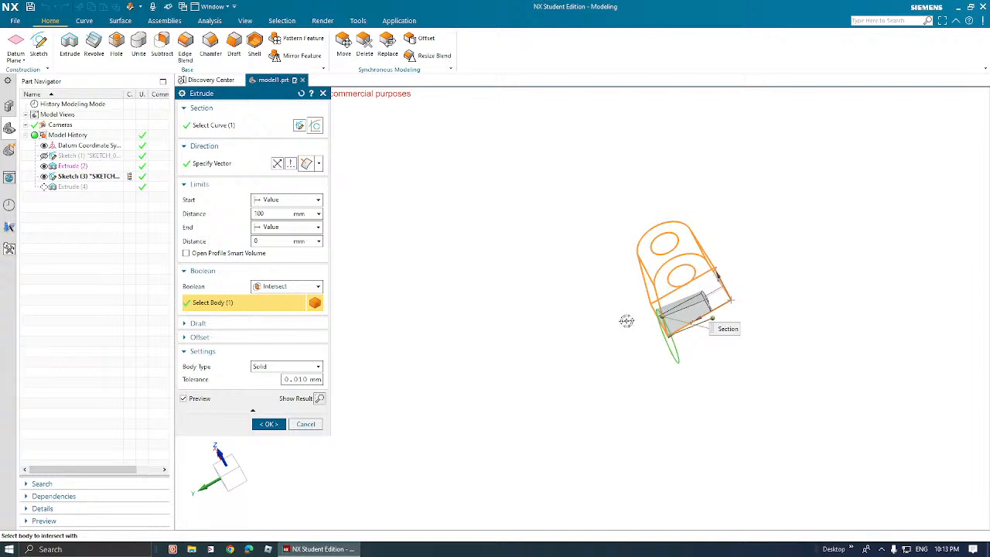
{"action": "middle_click_drag", "start_coordinate": [628, 321], "coordinate": [353, 371]}
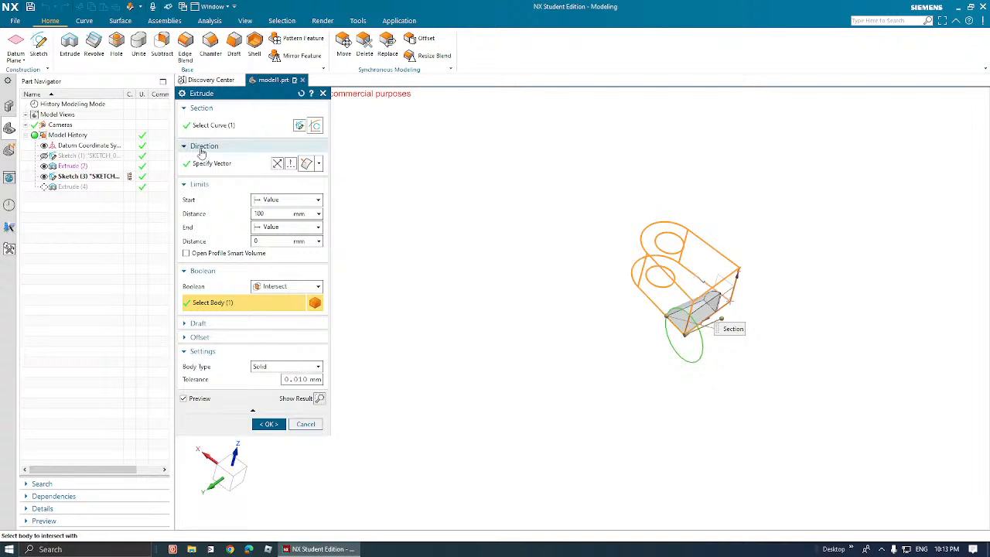
Set the extrusion's Boolean to Subtract to cut the cylinder out of the block, and accept the edit.
{"action": "left_click", "coordinate": [318, 164]}
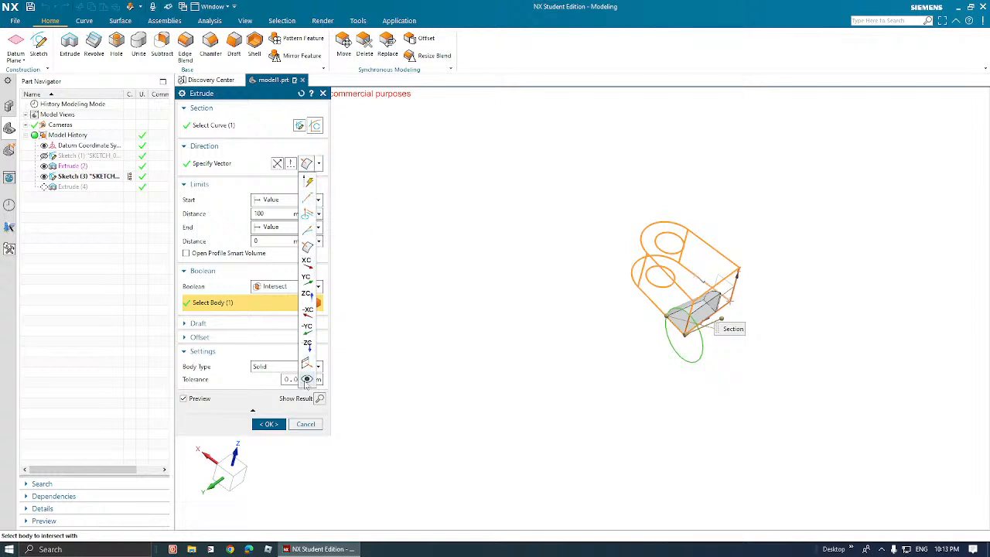
{"action": "left_click", "coordinate": [326, 179]}
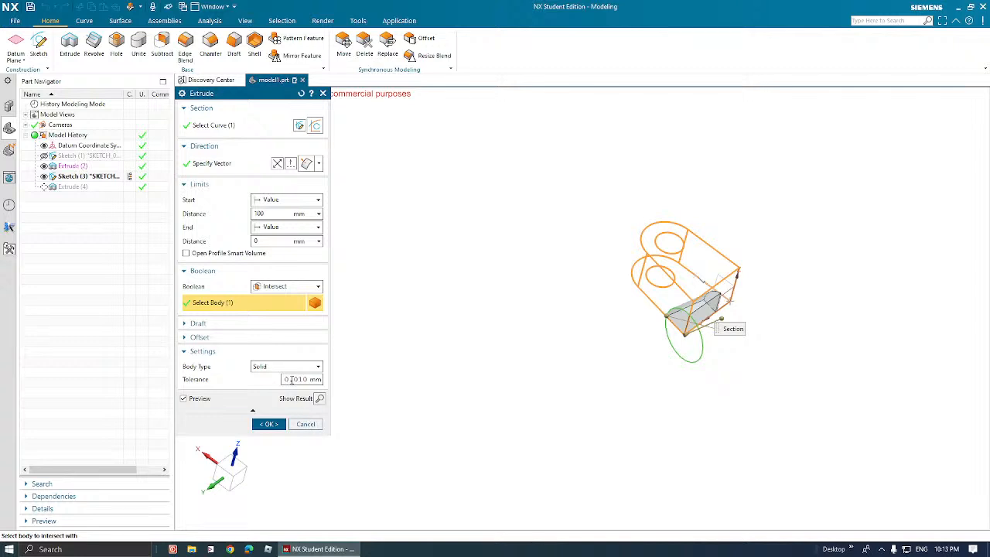
{"action": "left_click", "coordinate": [274, 287]}
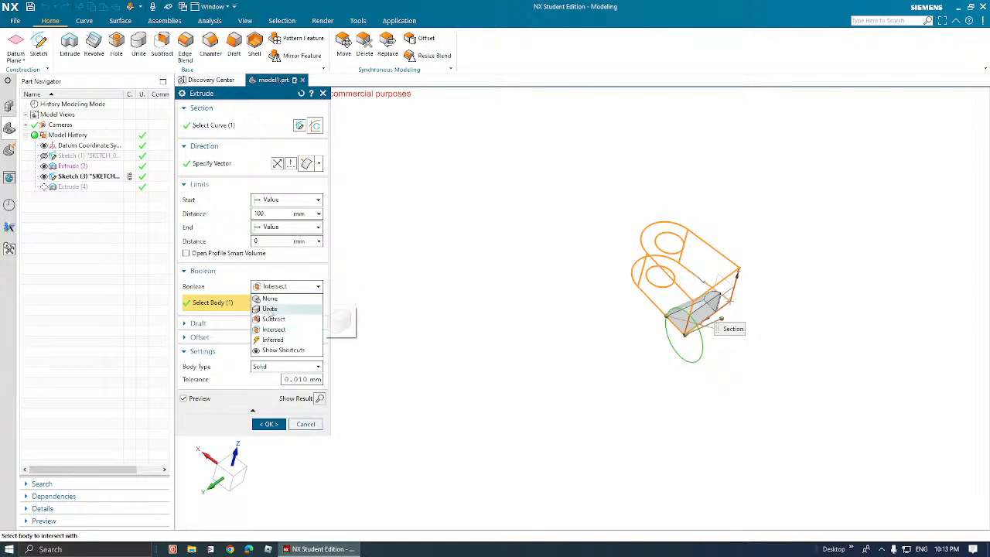
{"action": "left_click", "coordinate": [271, 328]}
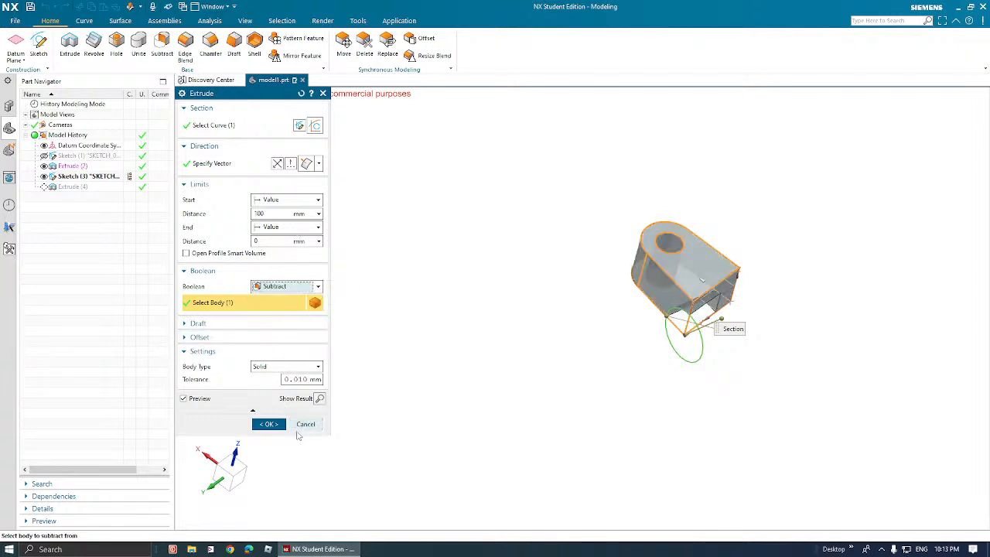
{"action": "left_click", "coordinate": [269, 424]}
{"action": "middle_click_drag", "start_coordinate": [683, 286], "coordinate": [689, 266]}
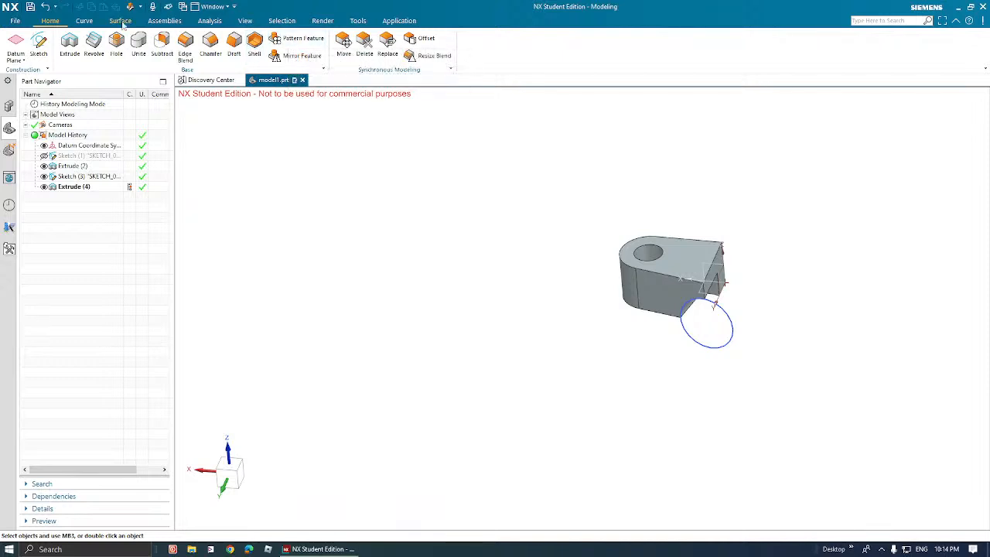
Display the assembly commands to examine the available component and constraint tools.
{"action": "left_click", "coordinate": [166, 21]}
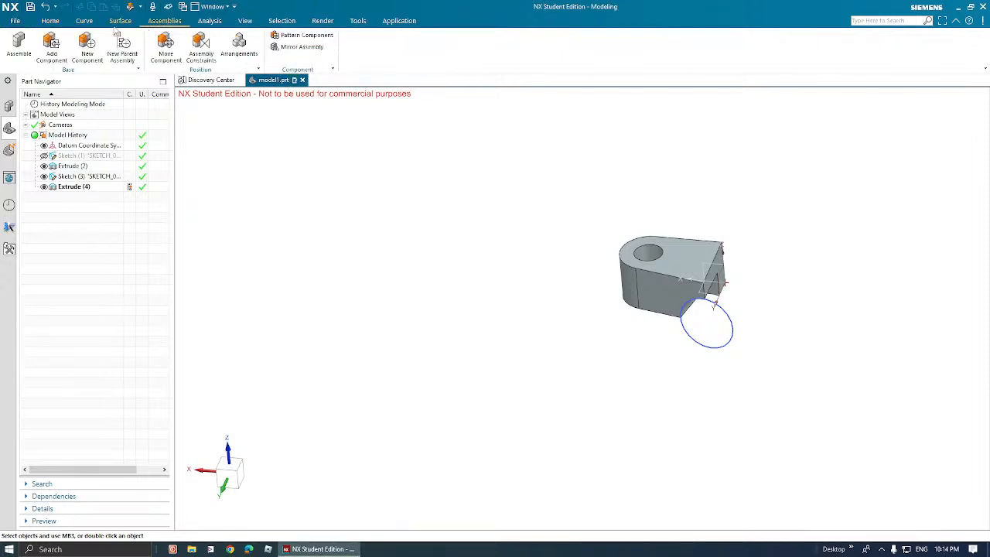